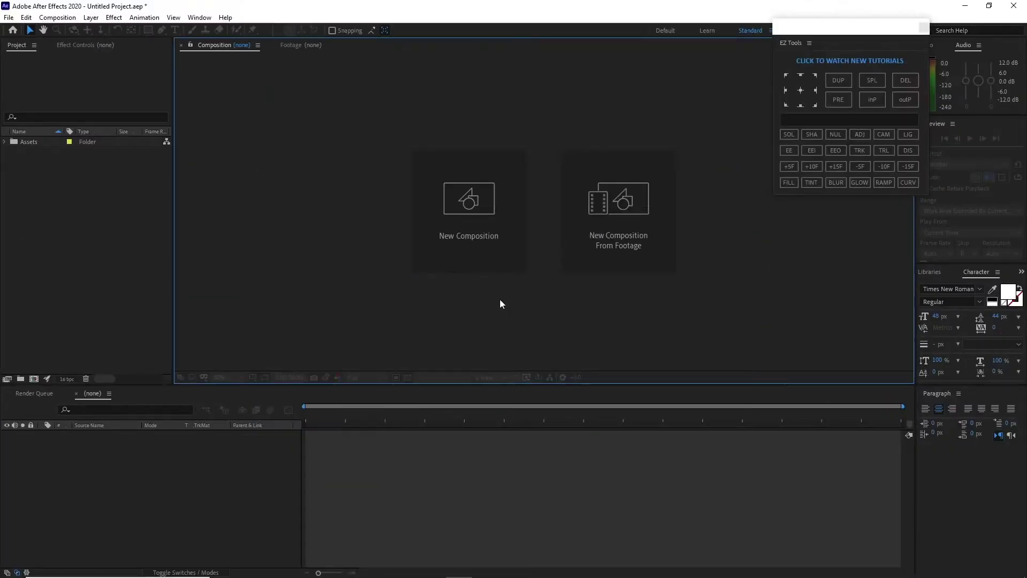
# Step: Create a 1920 x 1080, 30 fps, 25-second composition named "Imageplaceholder 1"
pyautogui.click(457, 221)
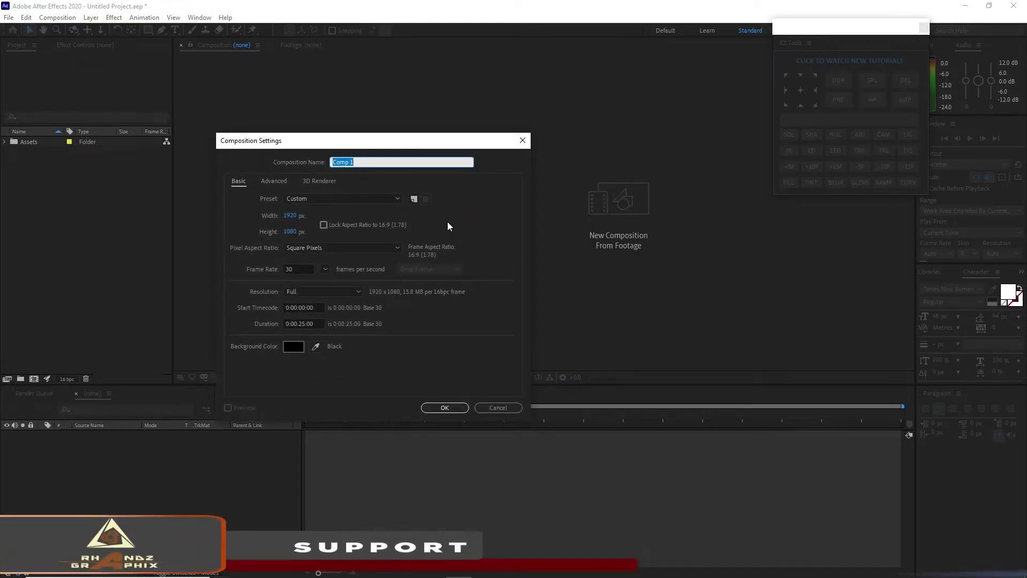
pyautogui.write('Image')
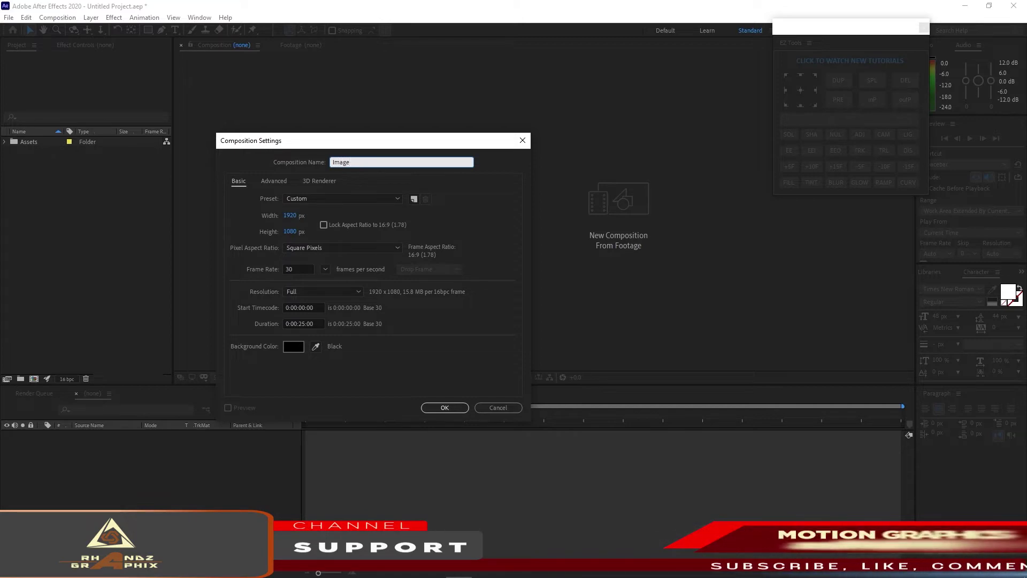
pyautogui.write('placeh')
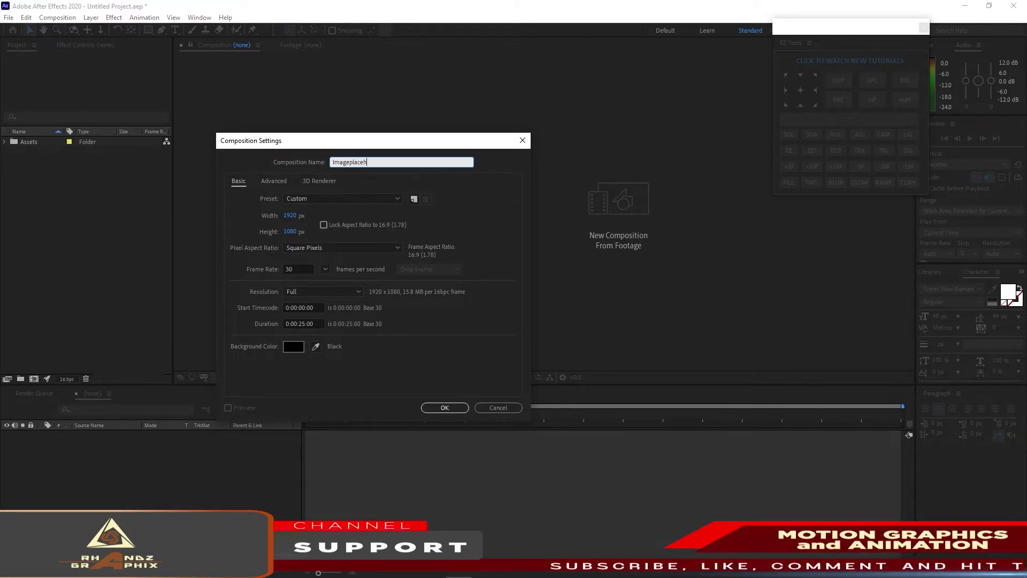
pyautogui.write('older 1')
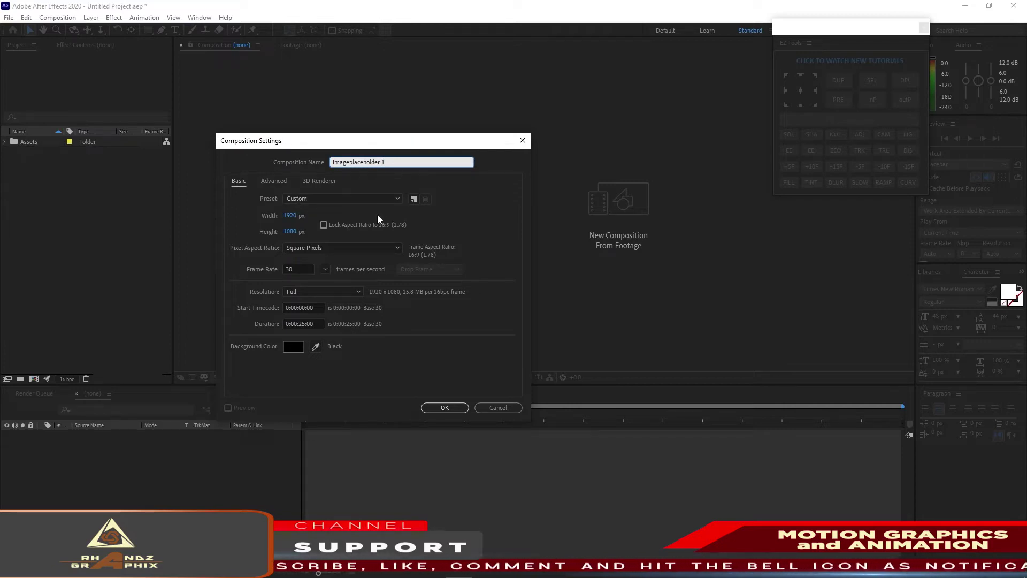
pyautogui.click(432, 408)
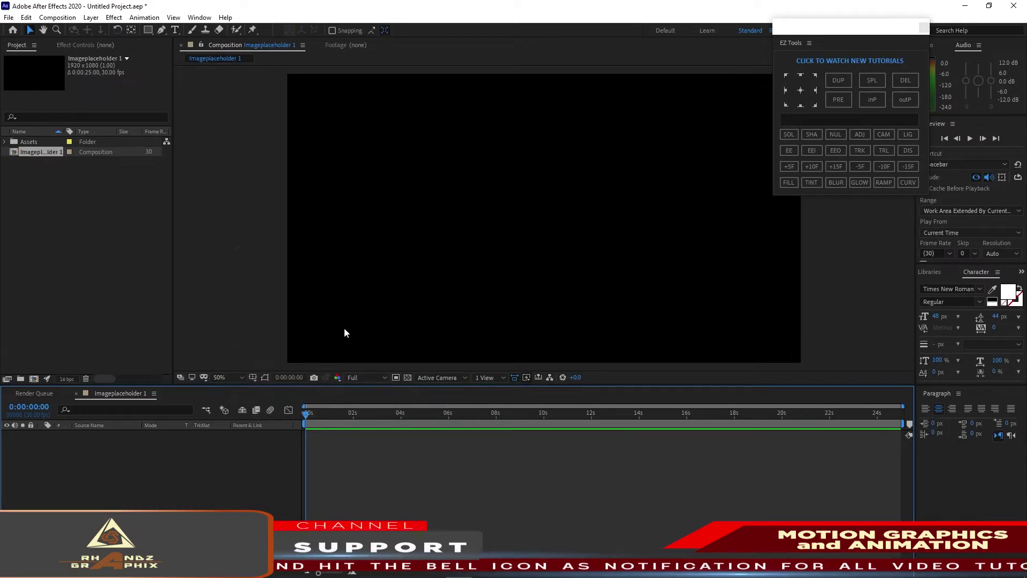
# Step: Add Images.png from the Assets Image folder to the composition and apply the CC Sphere effect to it
pyautogui.click(5, 141)
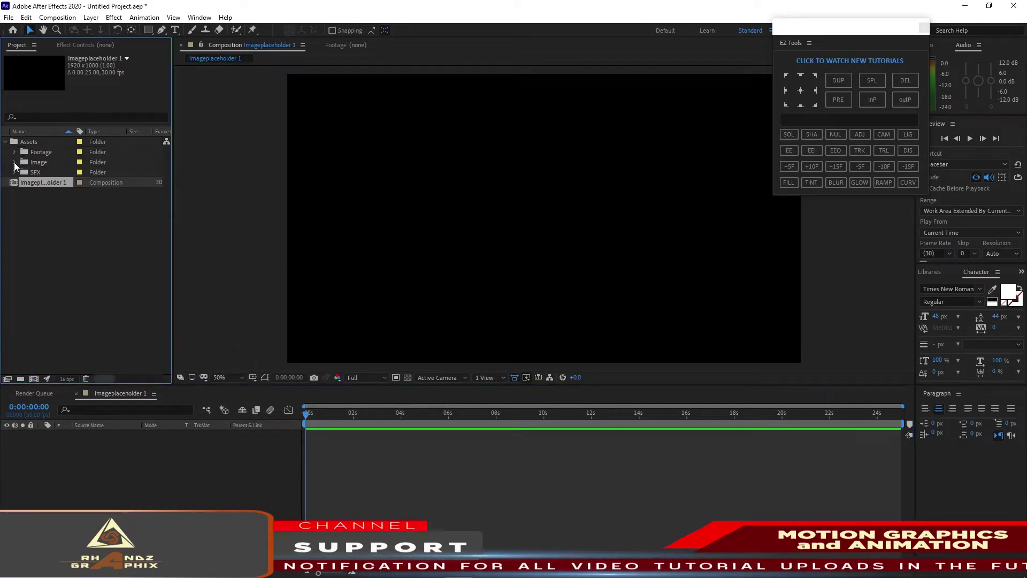
pyautogui.click(15, 162)
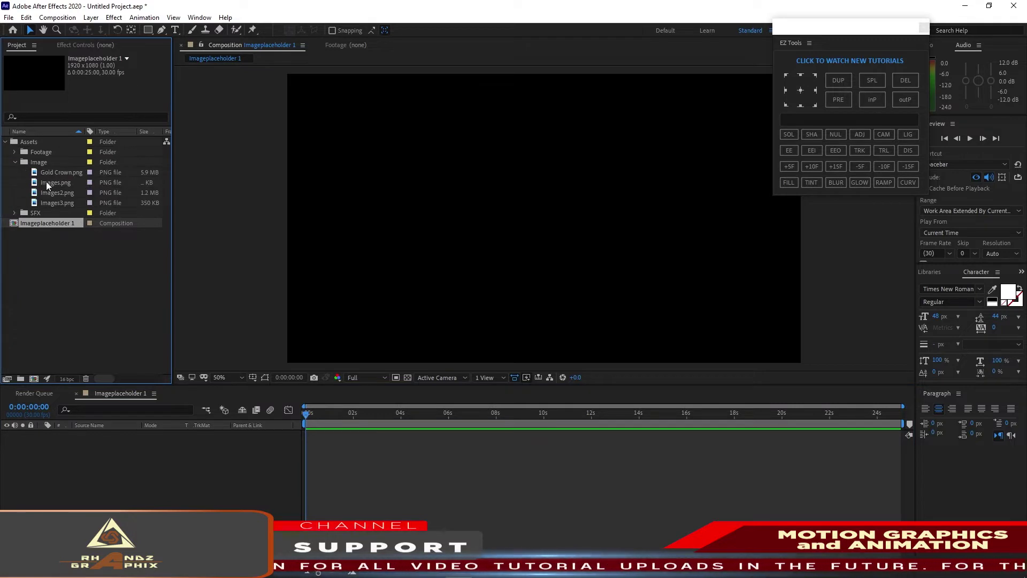
pyautogui.moveTo(47, 185); pyautogui.dragTo(84, 456)
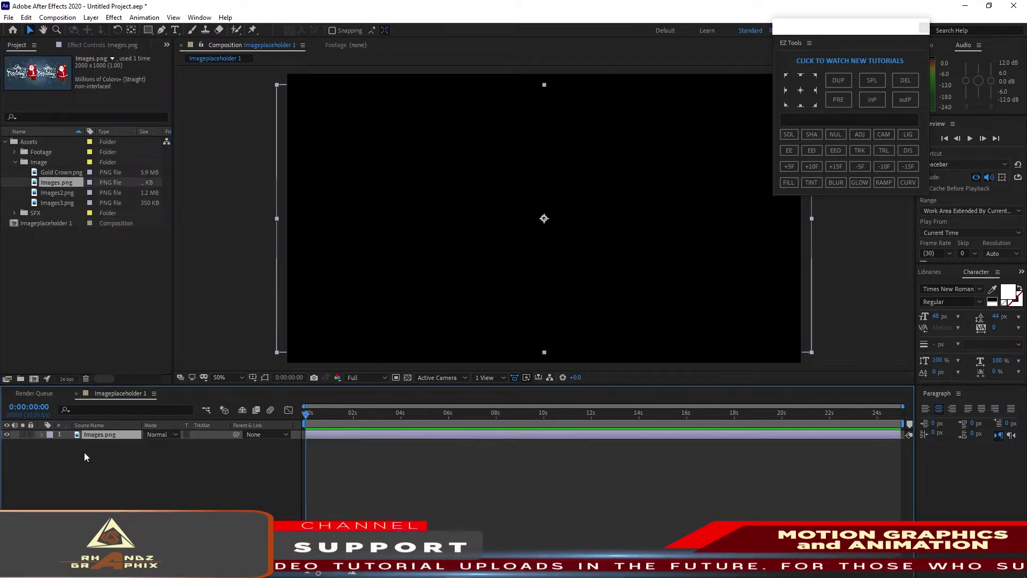
pyautogui.click(114, 18)
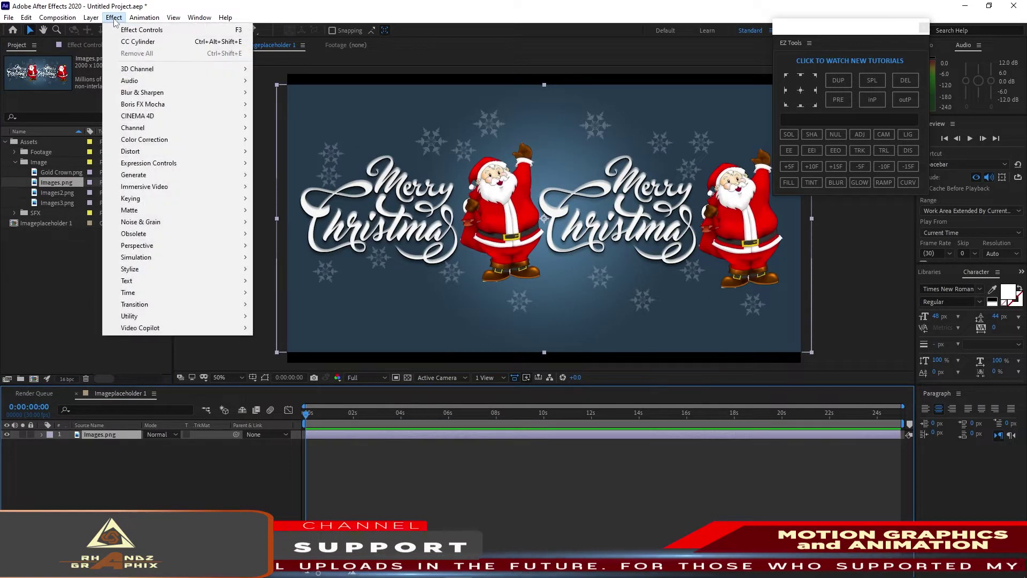
pyautogui.moveTo(205, 249)
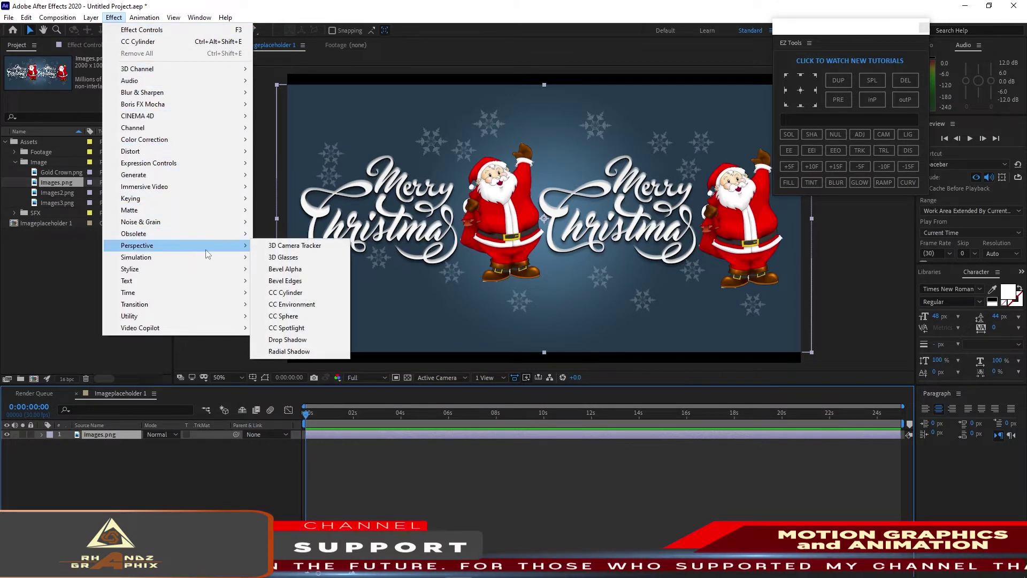
pyautogui.click(287, 319)
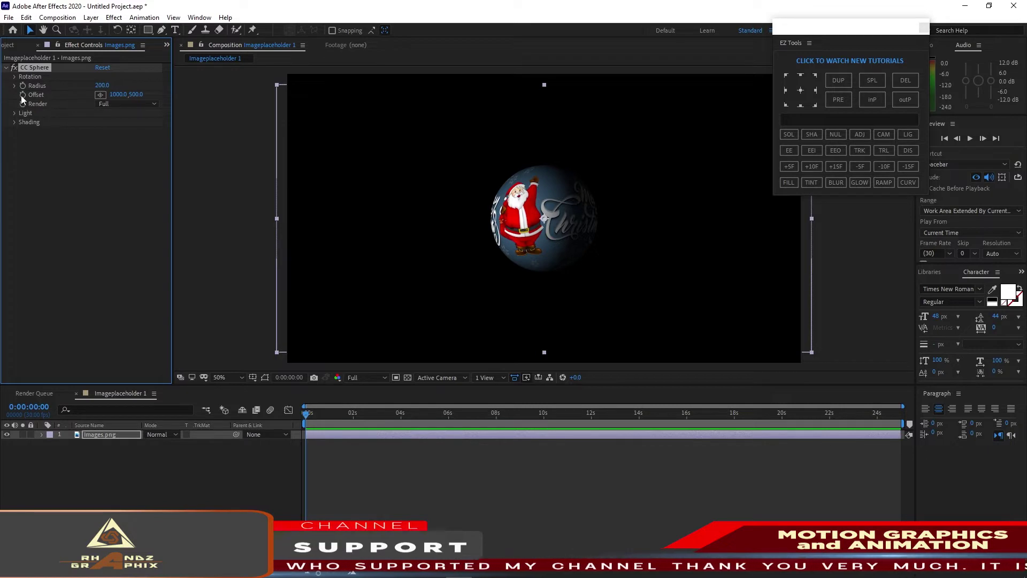
# Step: Keyframe the sphere's Rotation Y from 0 at the start to 3 revolutions at 0:00:24:29
pyautogui.click(14, 76)
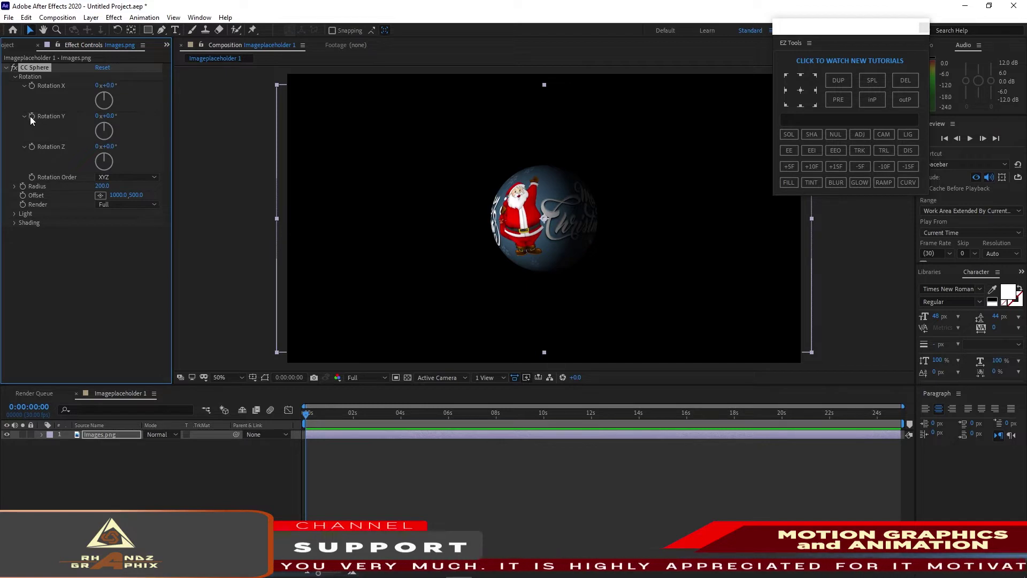
pyautogui.click(31, 116)
pyautogui.moveTo(307, 413); pyautogui.dragTo(904, 396)
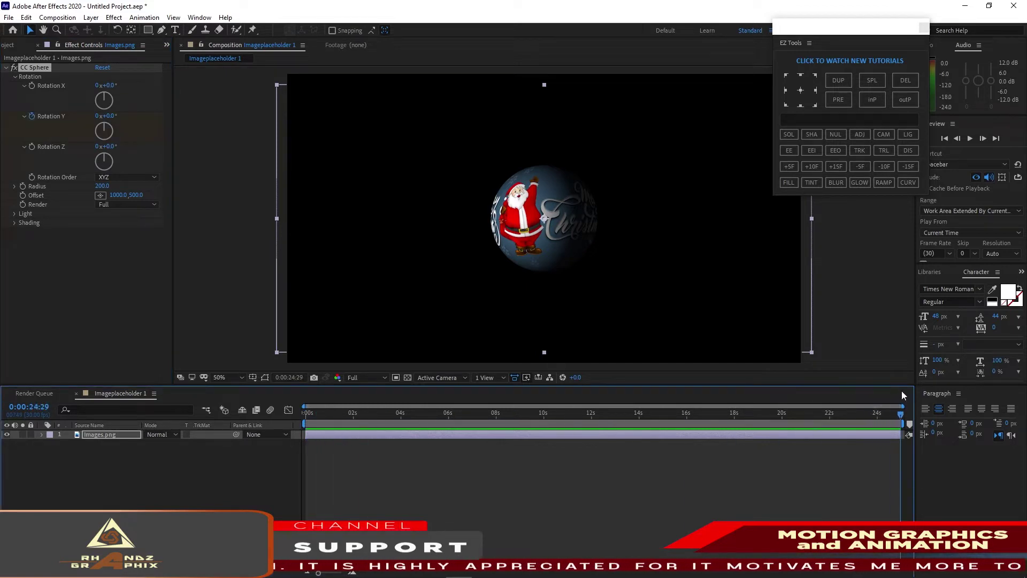
pyautogui.click(99, 115)
pyautogui.write('3')
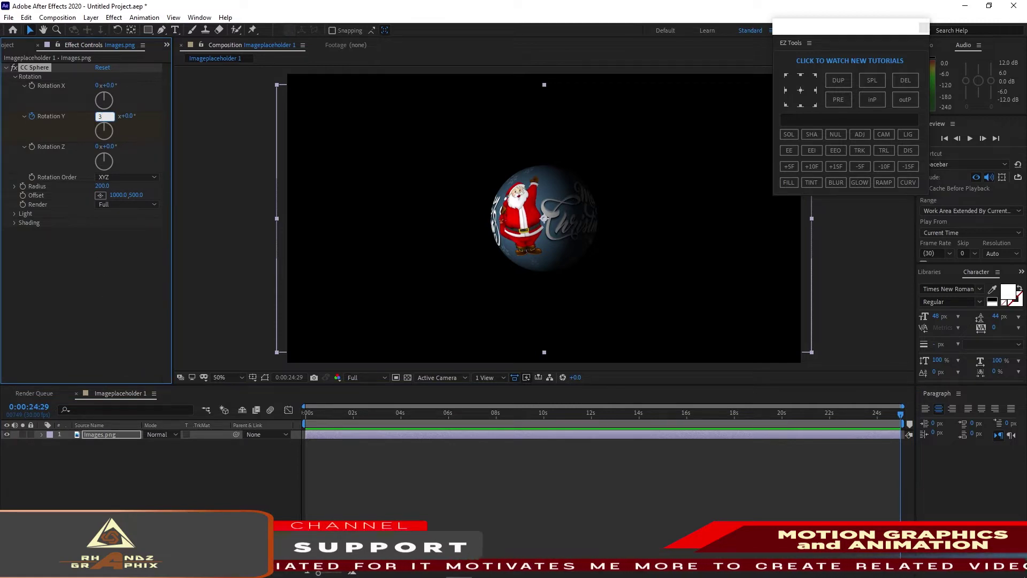
# Step: Show the Title/Action Safe guides and scale the Images.png layer to 50%
pyautogui.click(255, 378)
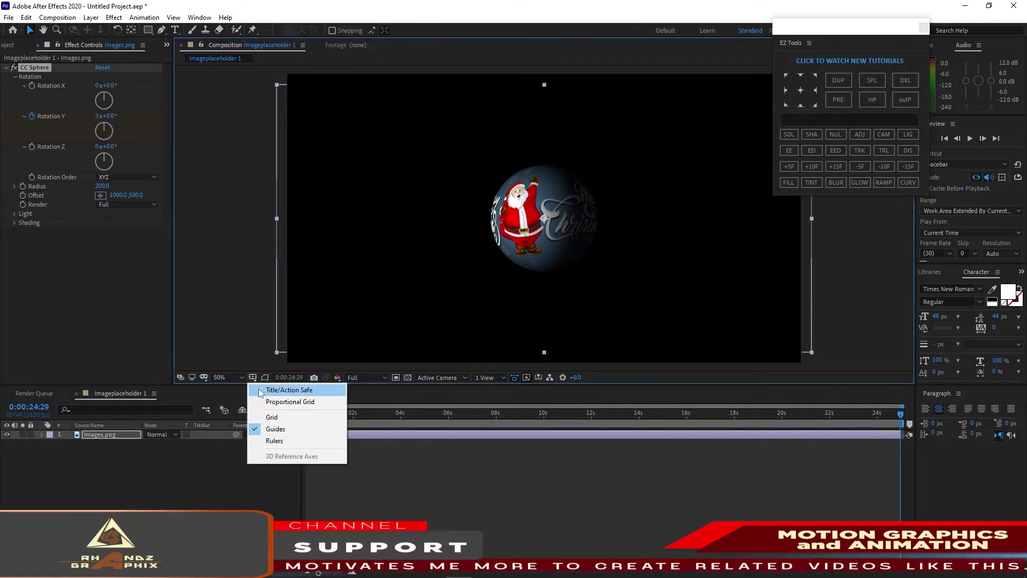
pyautogui.click(260, 394)
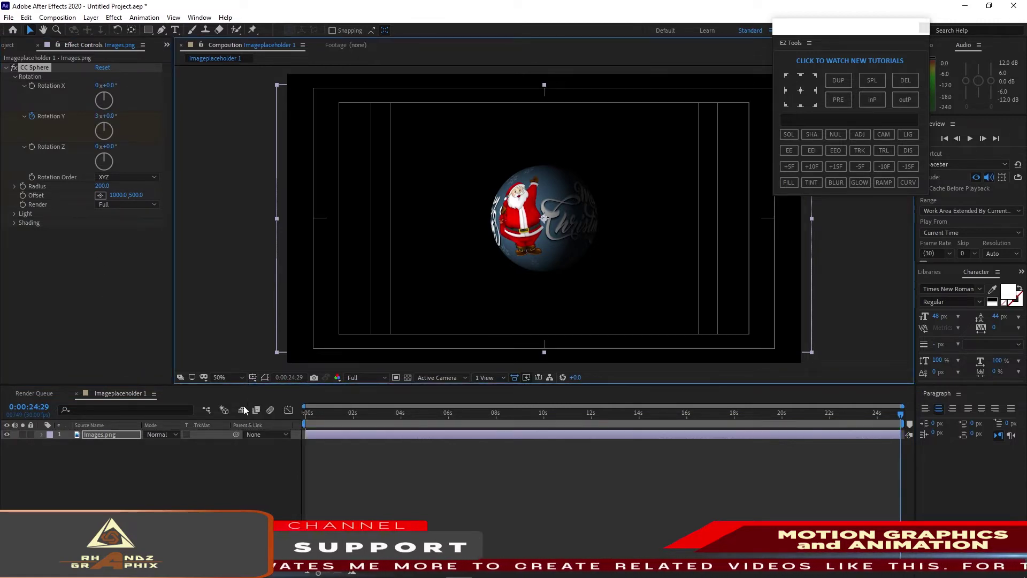
pyautogui.click(115, 433)
pyautogui.press('p')
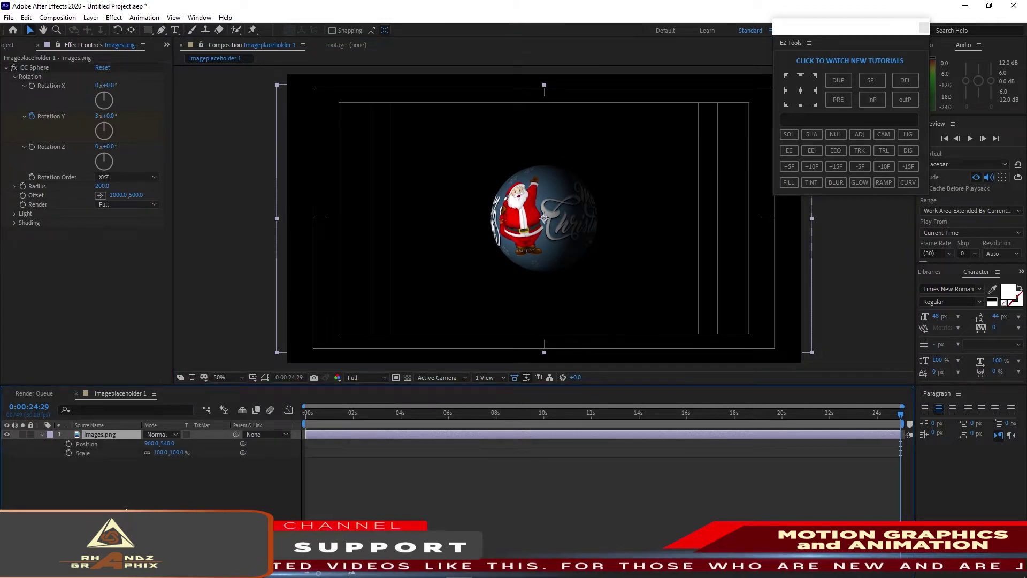
pyautogui.hotkey('shift', 's')
pyautogui.click(159, 452)
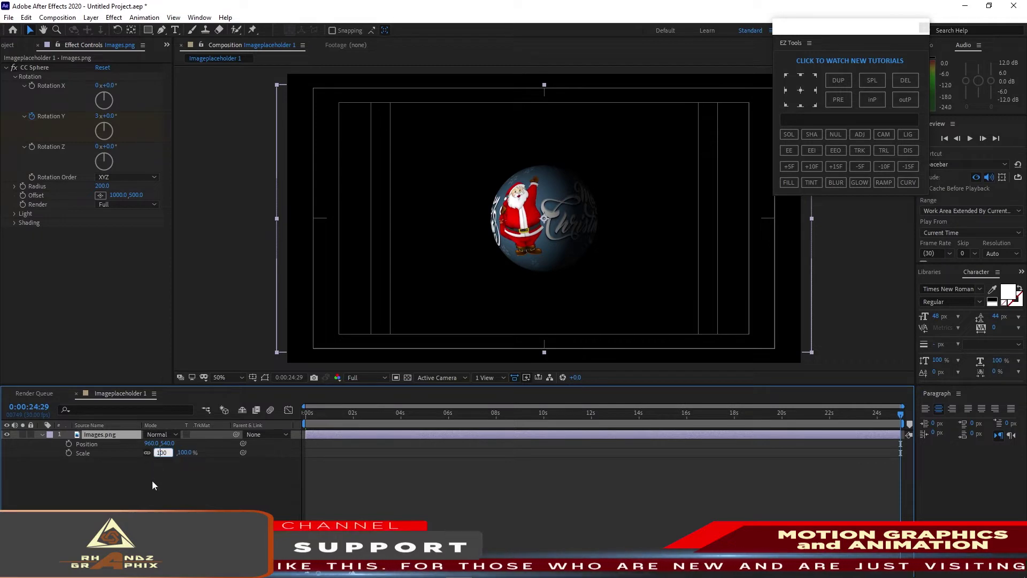
pyautogui.write('50')
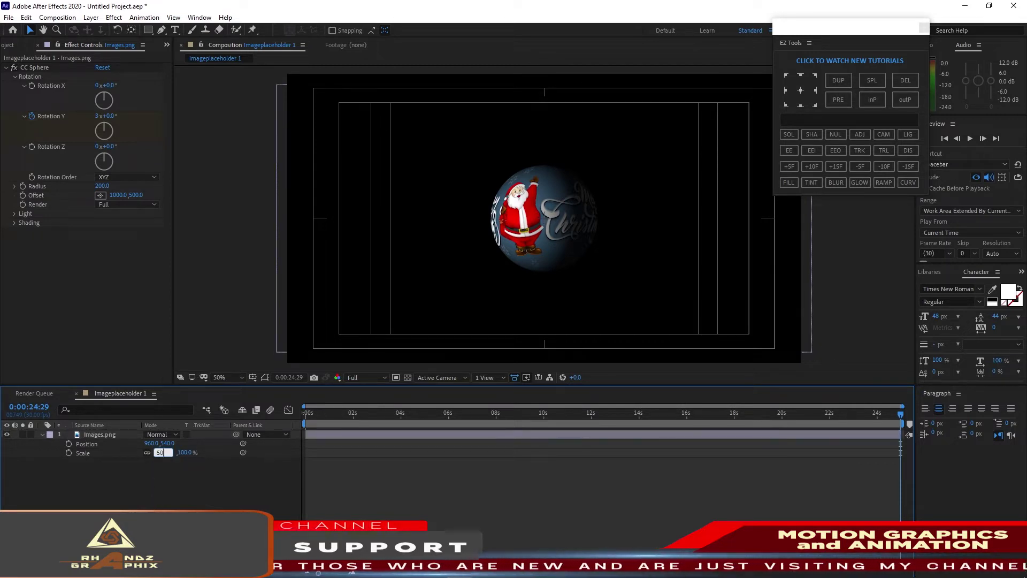
pyautogui.press('Return')
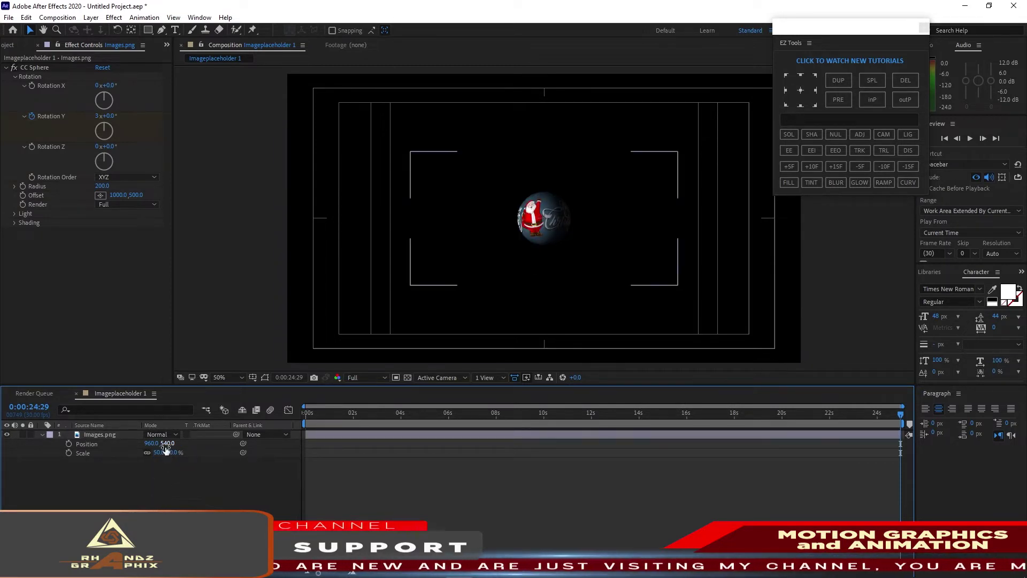
# Step: Lower the Images.png layer to a Y position of 865 and scrub through the sphere's rotation
pyautogui.moveTo(166, 449); pyautogui.dragTo(300, 485)
pyautogui.moveTo(344, 413); pyautogui.dragTo(453, 403)
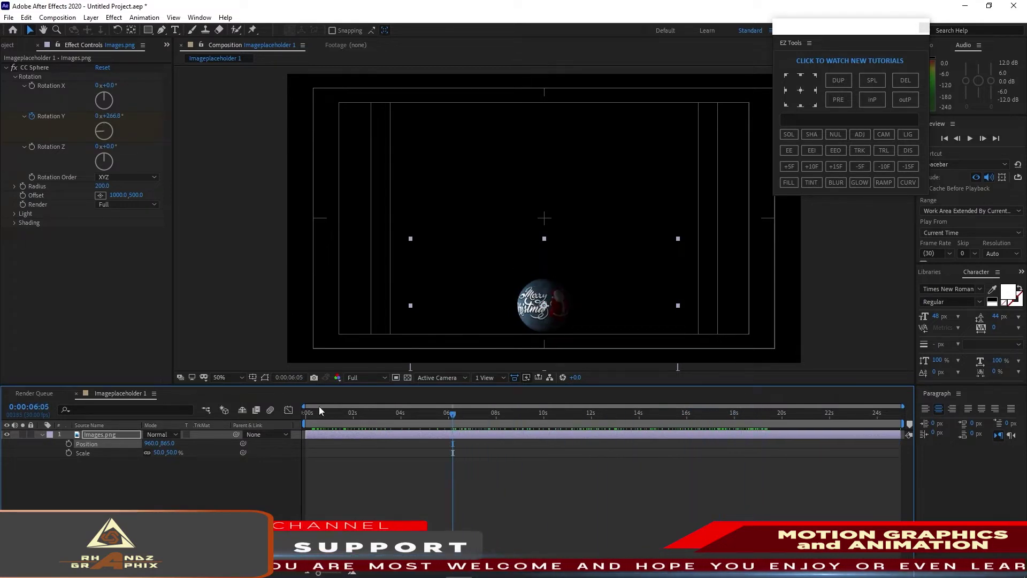
pyautogui.click(42, 434)
# Step: Place Gold Crown.png beneath the Images.png layer and apply the CC Cylinder effect to it
pyautogui.click(15, 45)
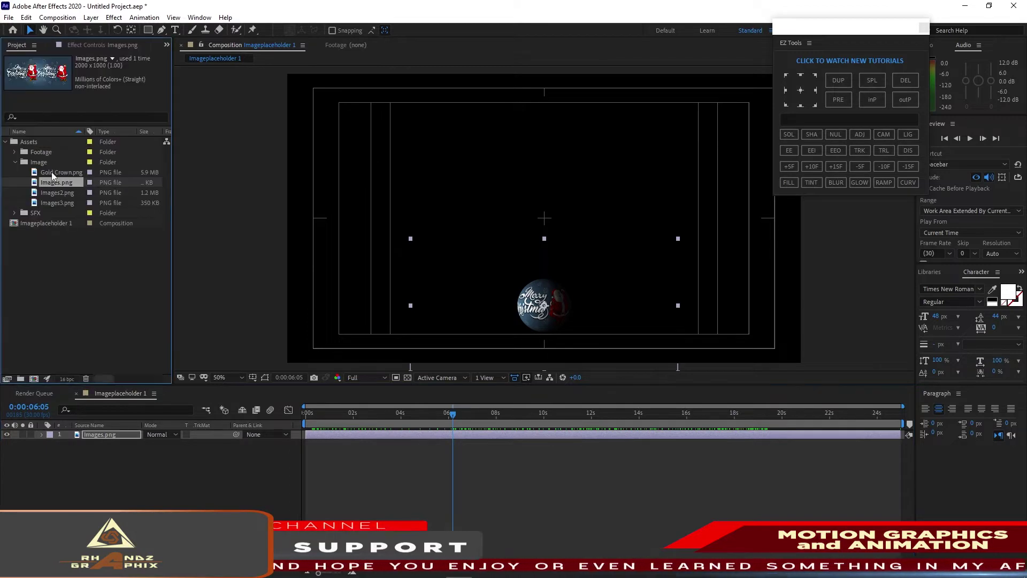
pyautogui.moveTo(53, 172); pyautogui.dragTo(76, 454)
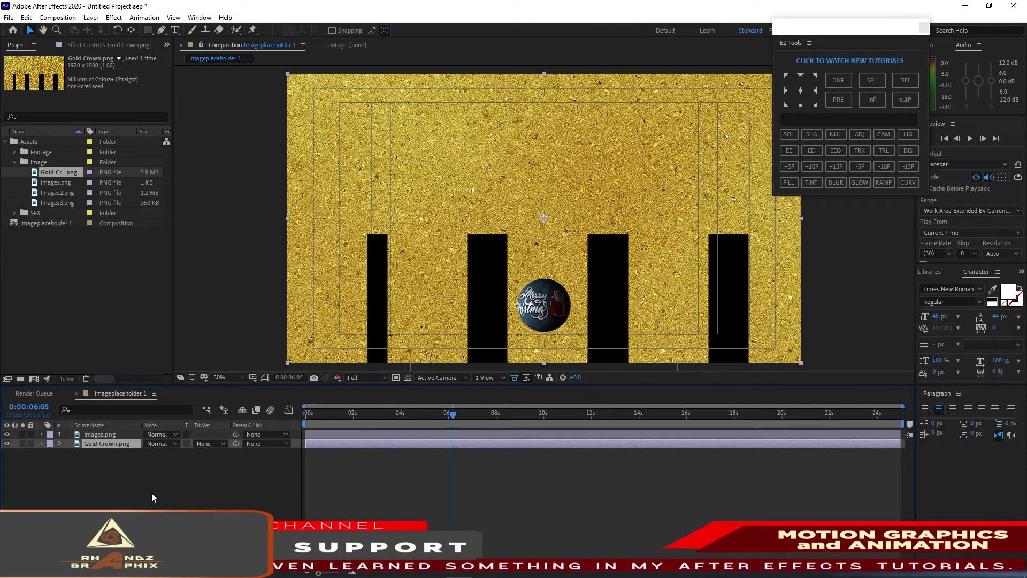
pyautogui.press('F3')
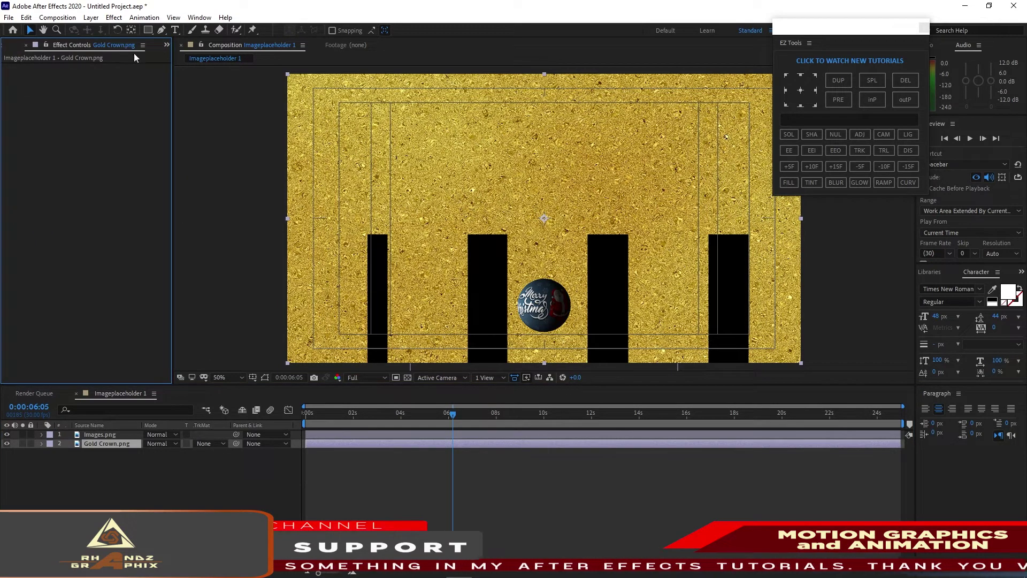
pyautogui.click(119, 22)
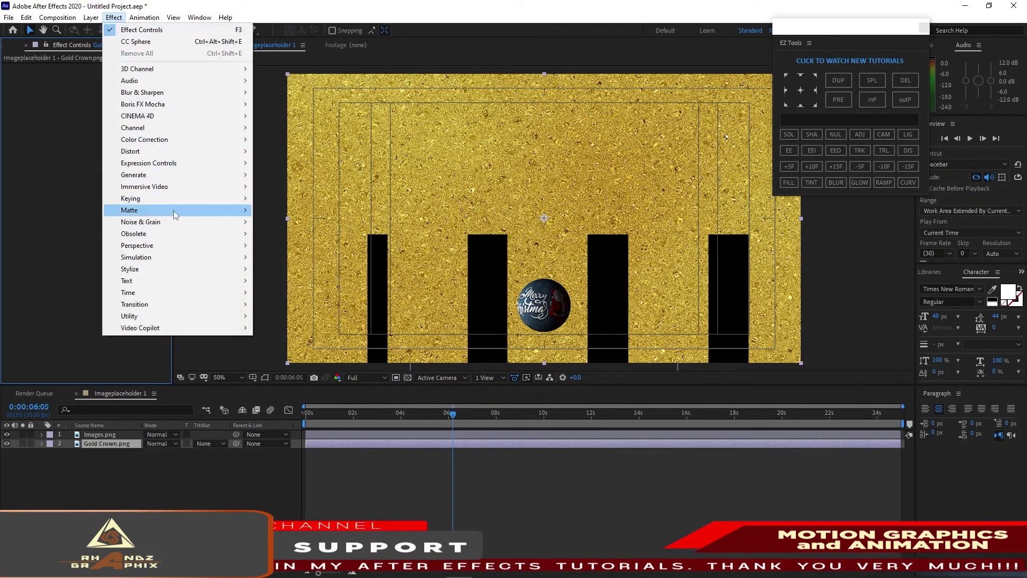
pyautogui.moveTo(187, 247)
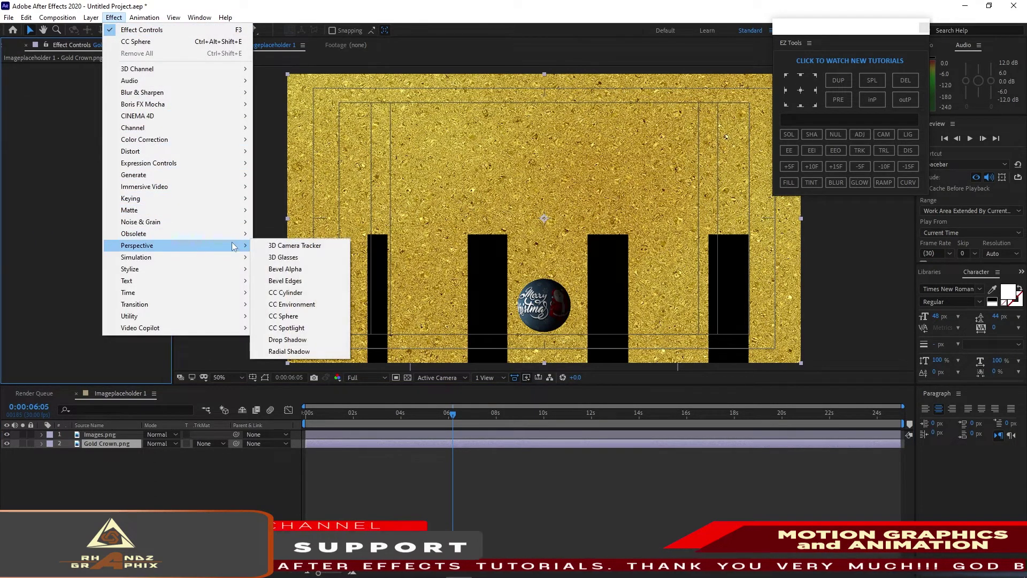
pyautogui.click(295, 294)
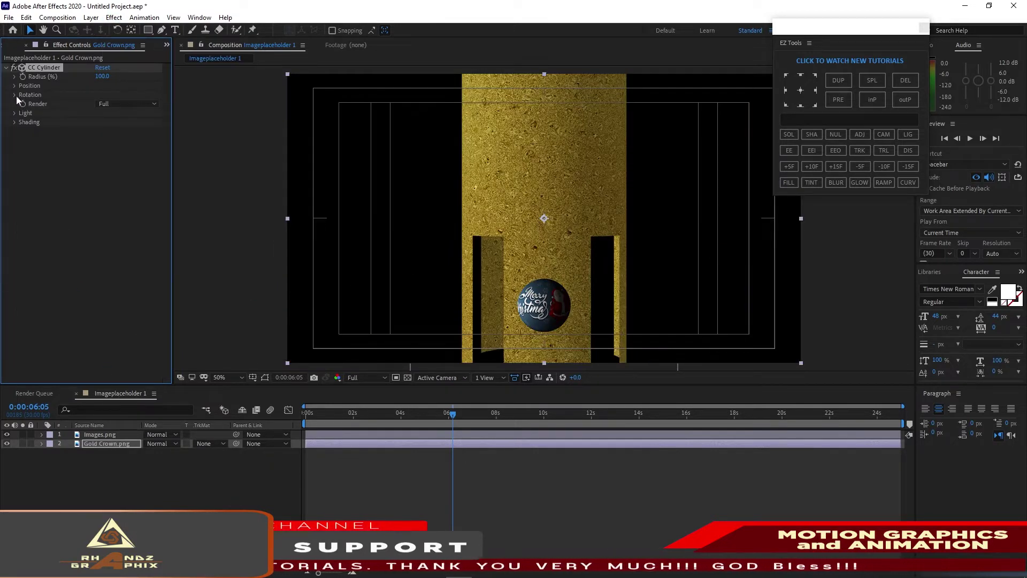
# Step: Keyframe the Gold Crown cylinder's Rotation Y from 0 at the start to -3 revolutions at 0:00:24:29
pyautogui.click(15, 95)
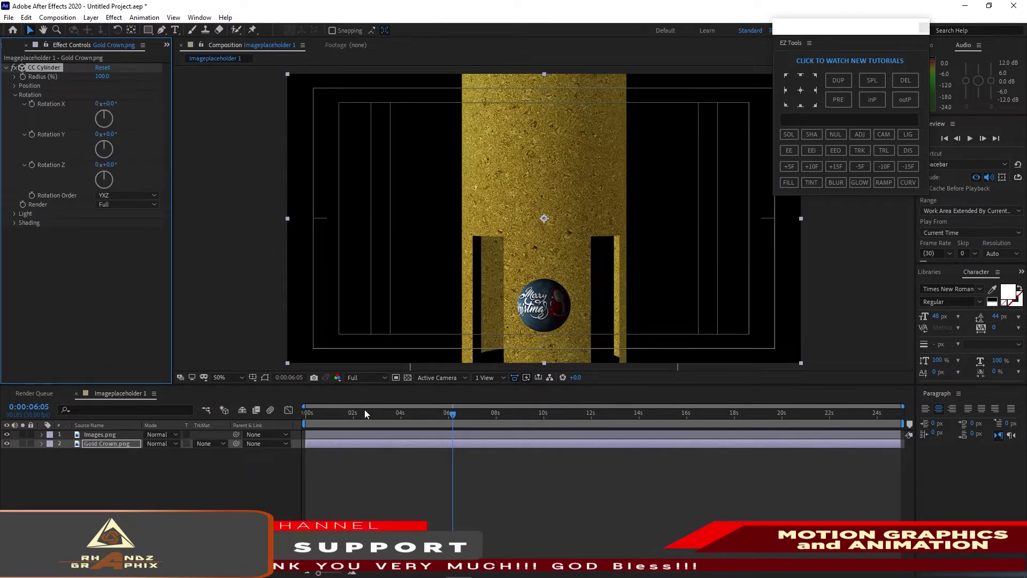
pyautogui.press('Home')
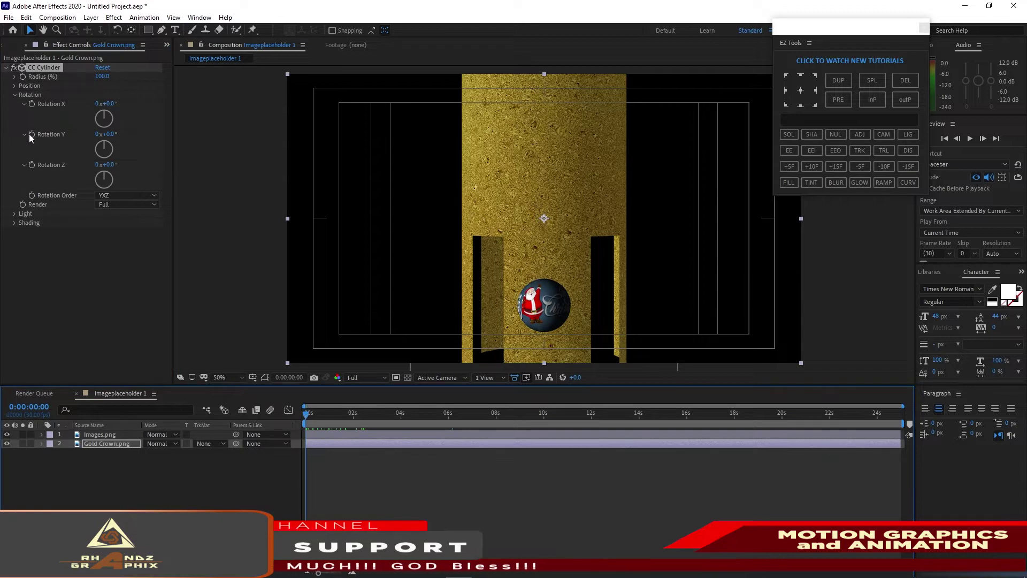
pyautogui.click(32, 134)
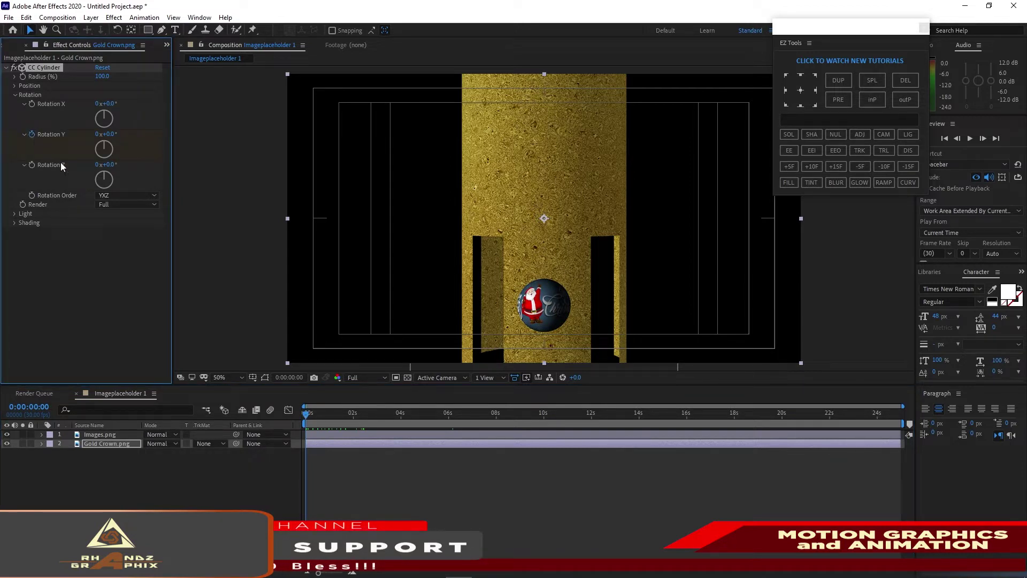
pyautogui.click(677, 389)
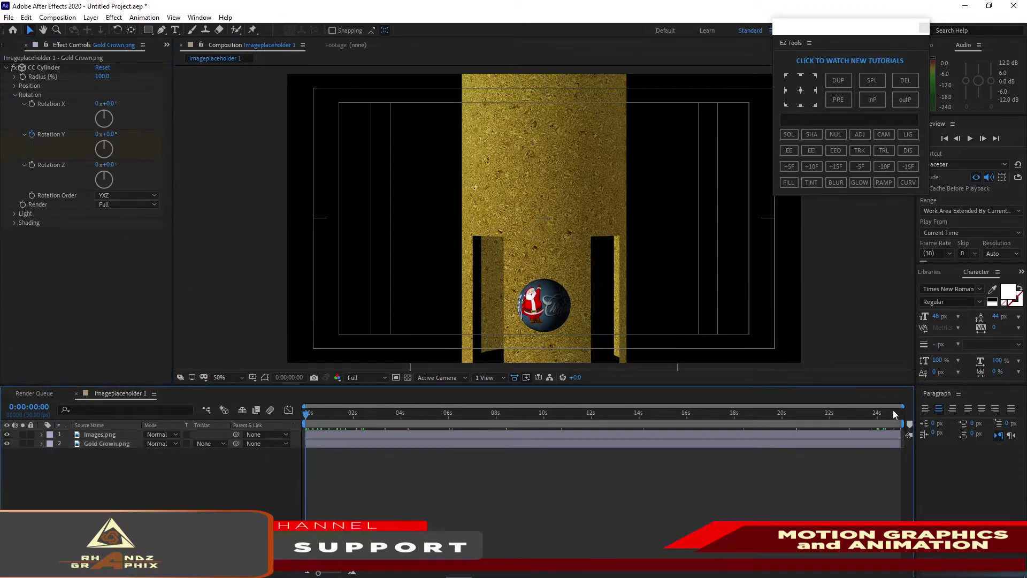
pyautogui.click(897, 412)
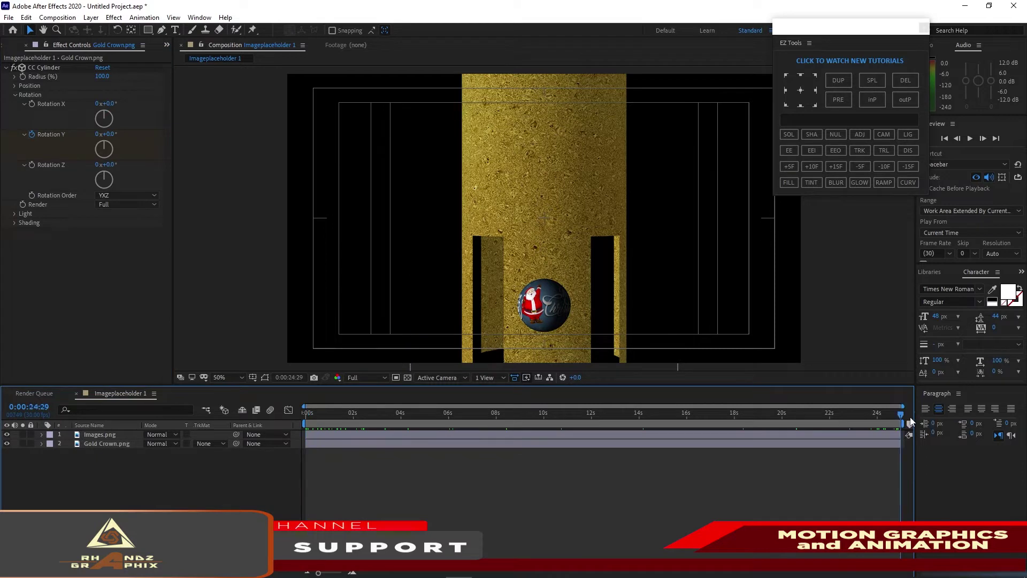
pyautogui.click(97, 135)
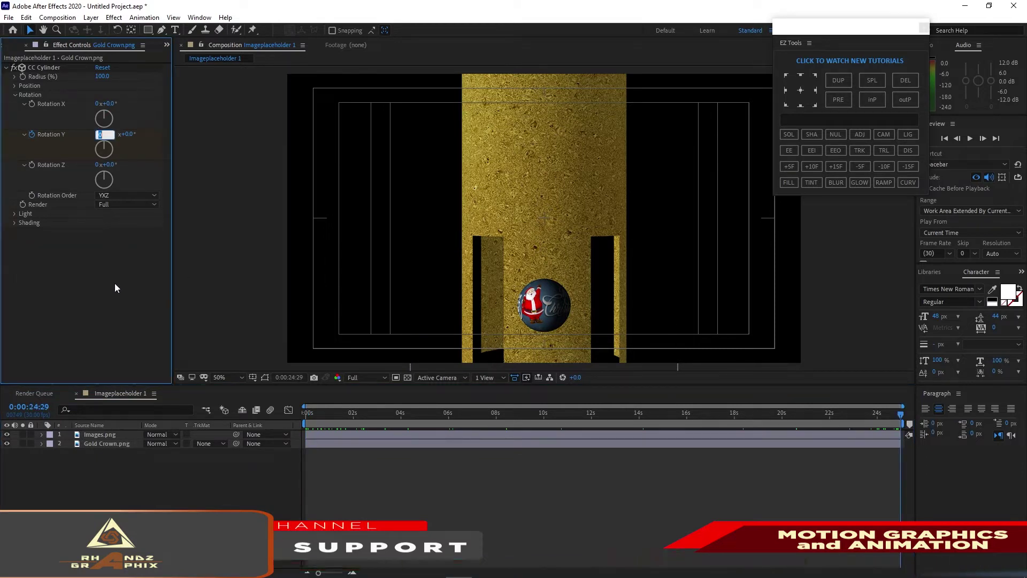
pyautogui.write('-3')
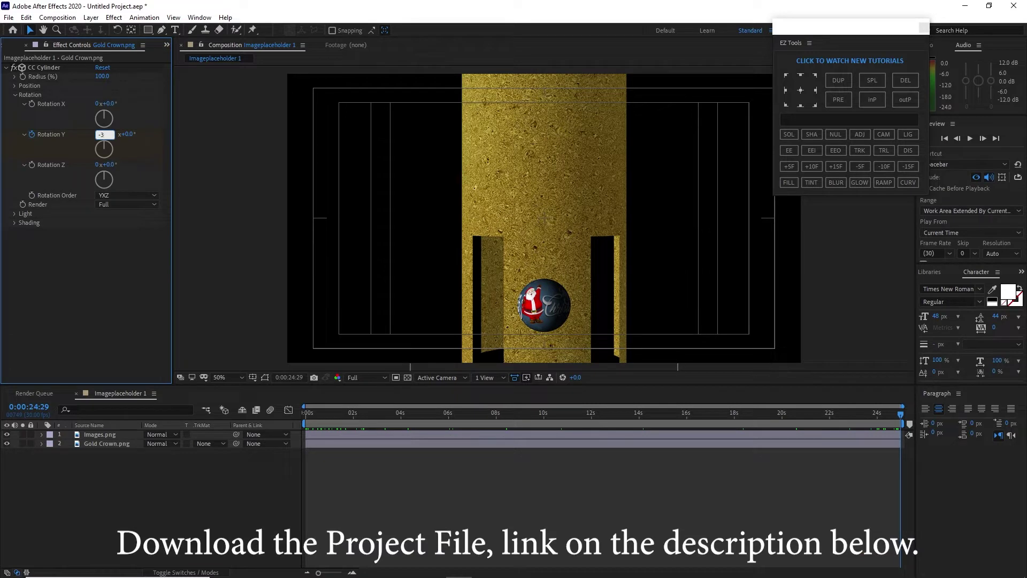
pyautogui.click(97, 443)
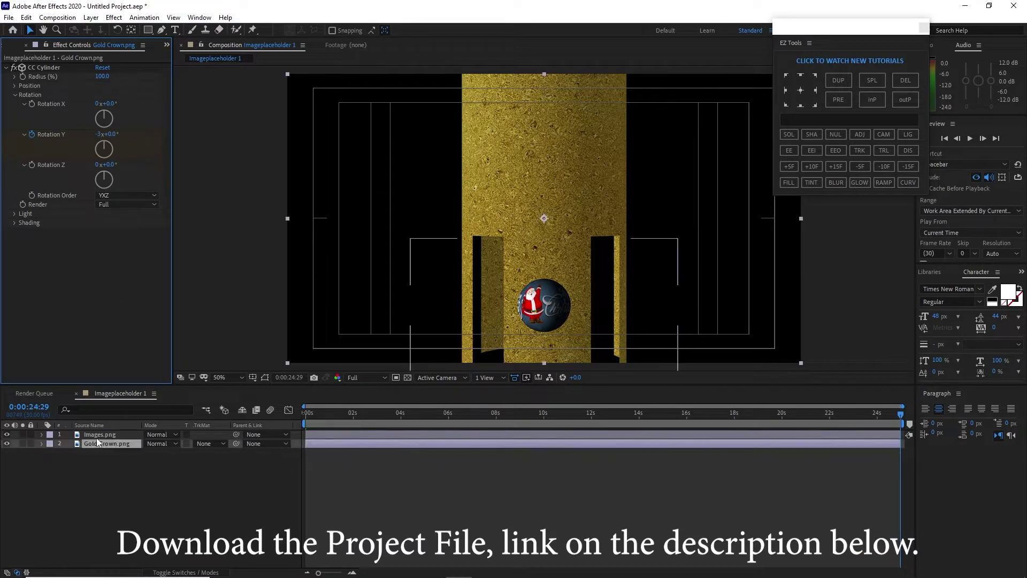
# Step: Set the Light Height of the Images.png layer's CC Sphere effect to 100
pyautogui.click(96, 436)
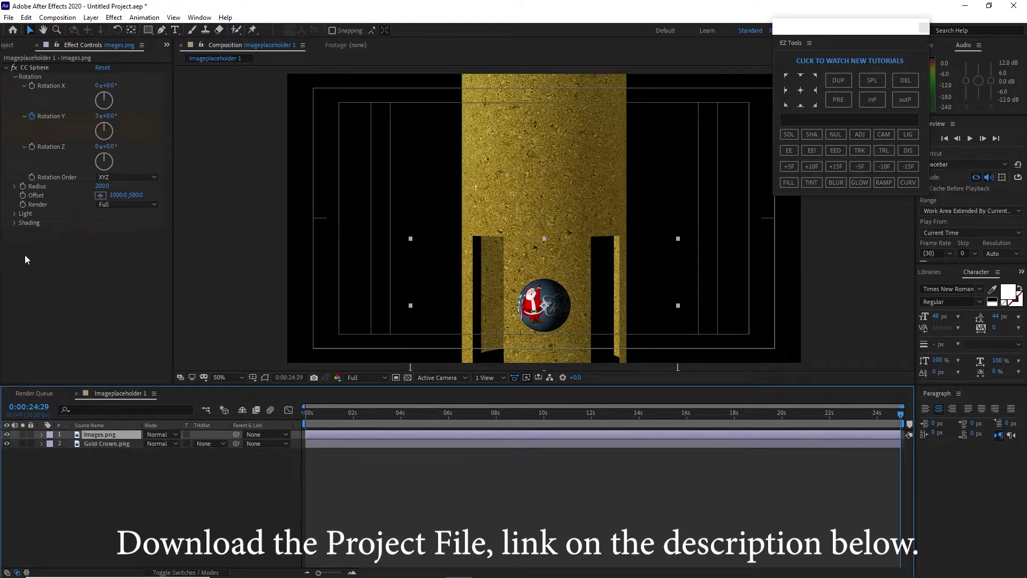
pyautogui.click(13, 216)
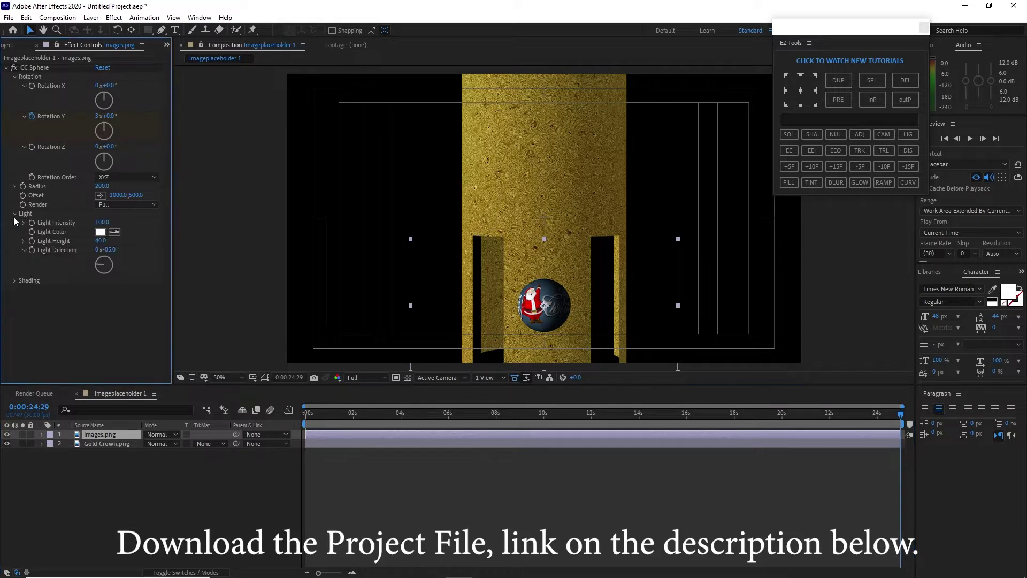
pyautogui.click(99, 241)
pyautogui.write('100')
pyautogui.press('Return')
# Step: Scale the Gold Crown.png layer to 8% wide by 2% high and lower it to a Y position of 756
pyautogui.click(108, 443)
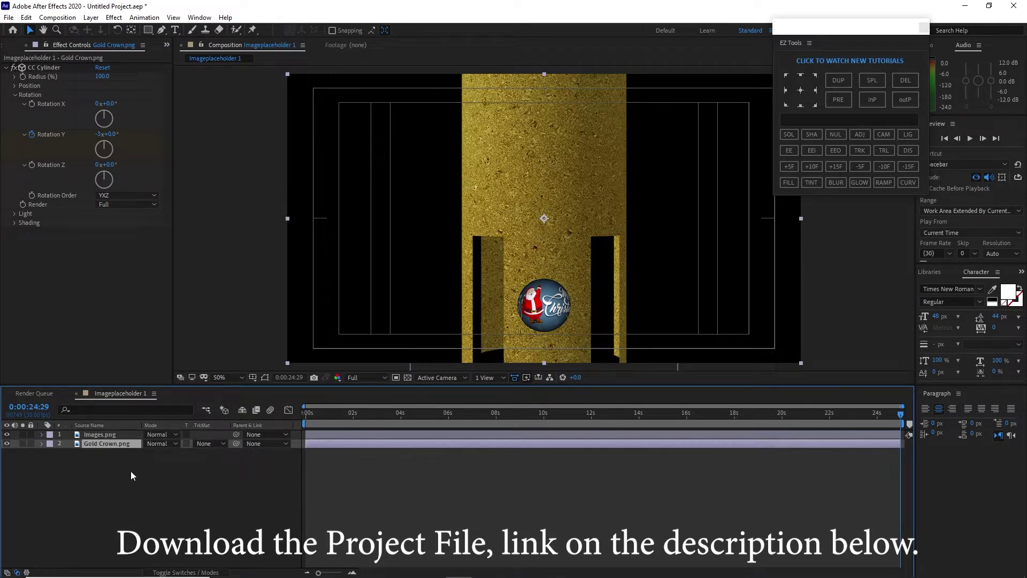
pyautogui.press('p')
pyautogui.hotkey('shift', 's')
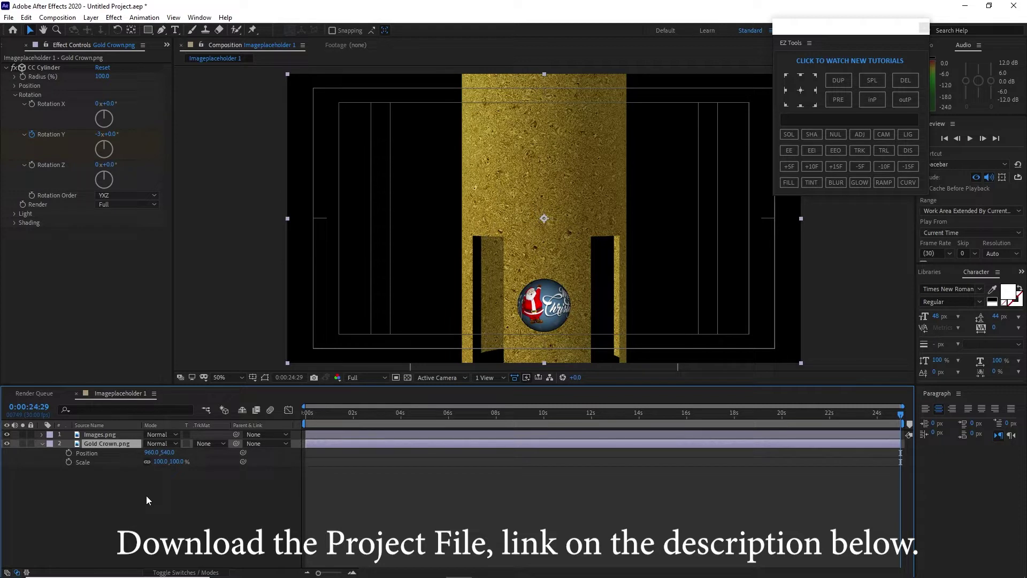
pyautogui.click(161, 462)
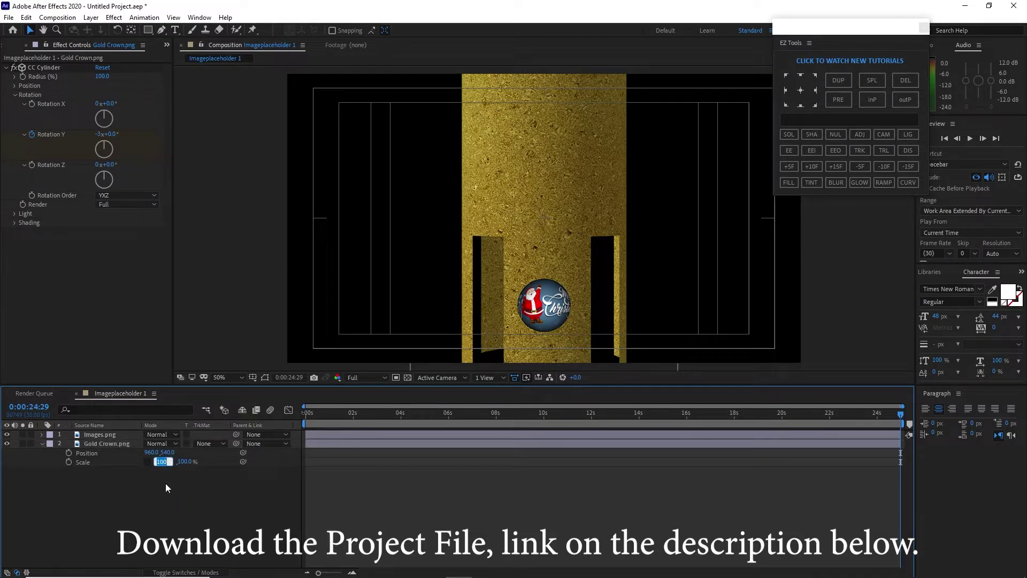
pyautogui.write('8')
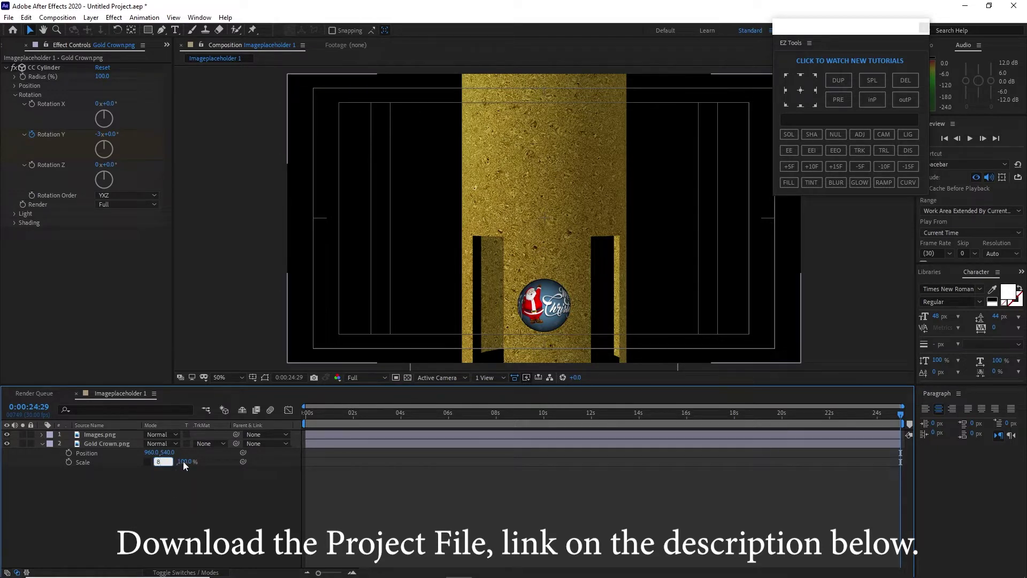
pyautogui.press('Return')
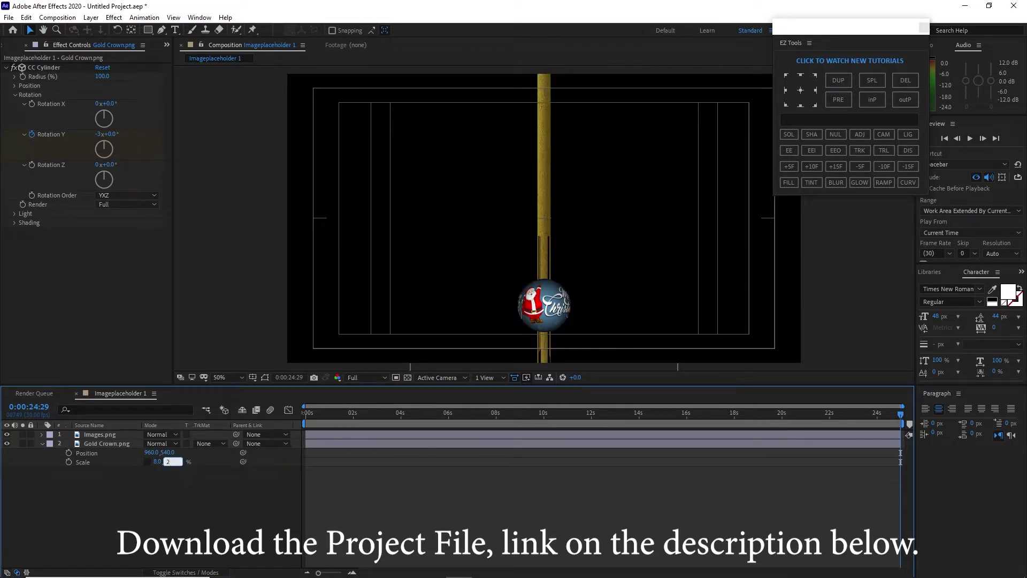
pyautogui.press('Return')
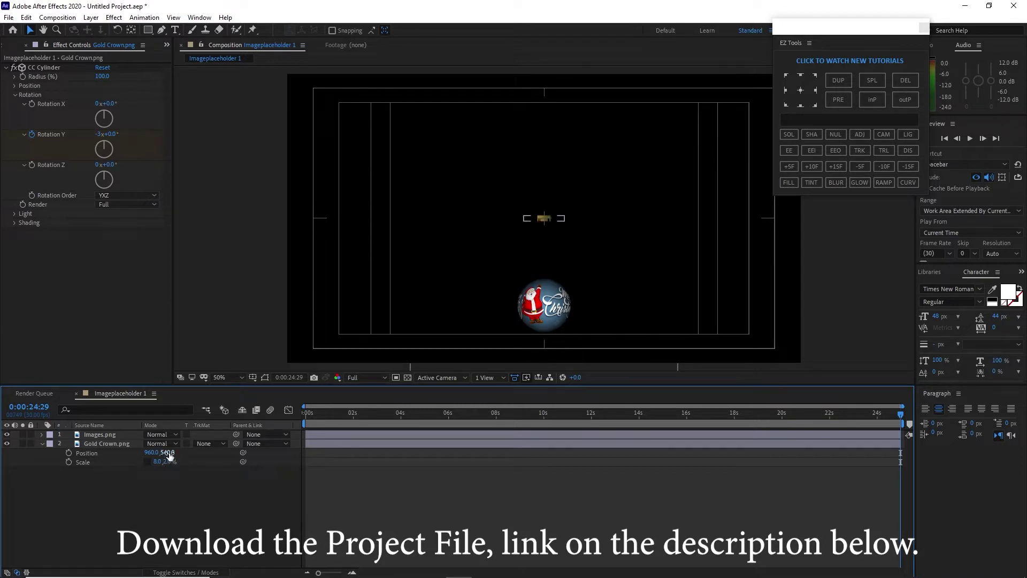
pyautogui.moveTo(169, 453); pyautogui.dragTo(252, 486)
# Step: Create a white 1920 x 1080 solid named String and place it beneath the Gold Crown.png layer
pyautogui.click(91, 17)
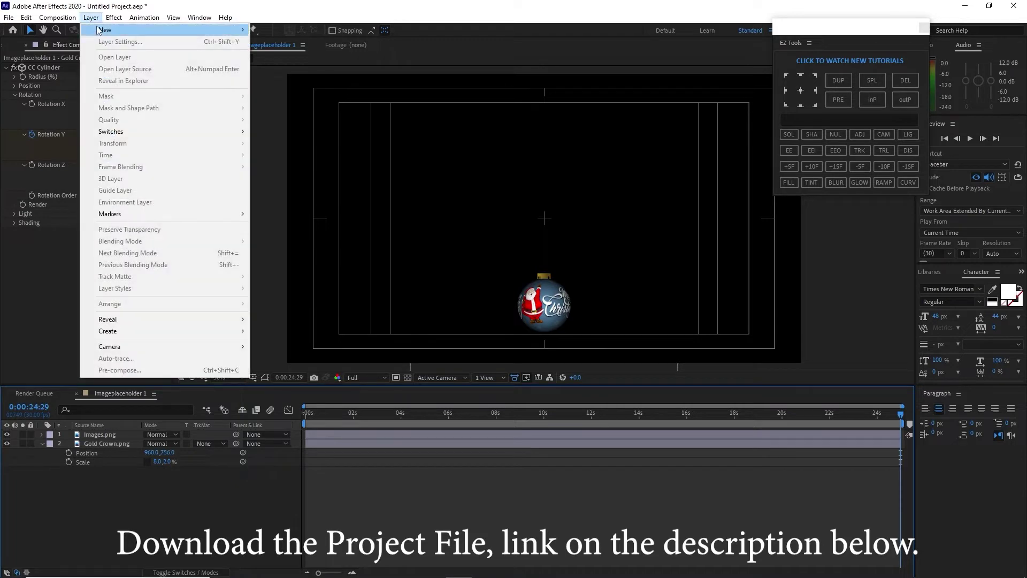
pyautogui.moveTo(98, 30)
pyautogui.click(267, 42)
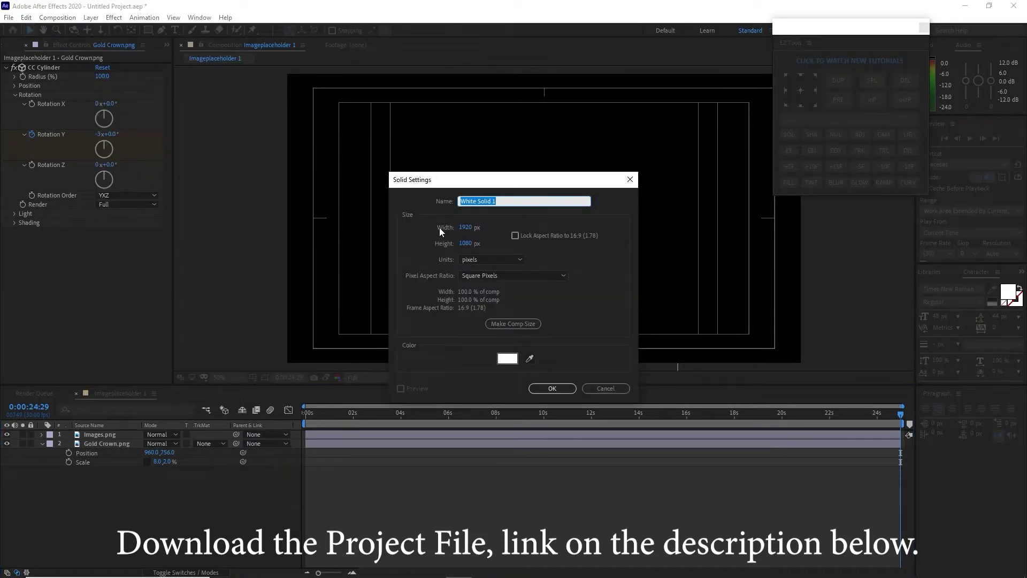
pyautogui.write('String')
pyautogui.click(546, 388)
pyautogui.moveTo(115, 434); pyautogui.dragTo(125, 489)
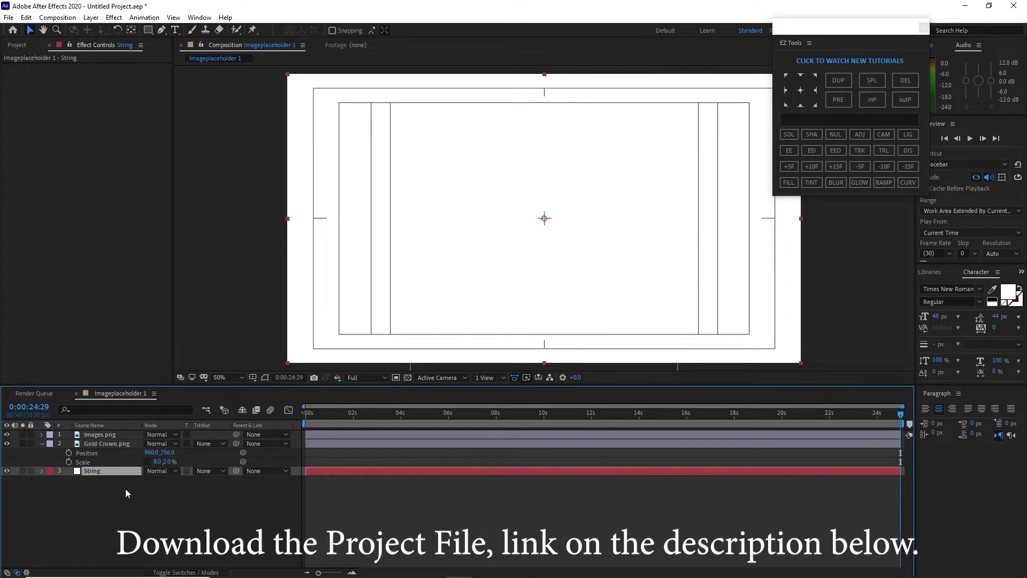
# Step: Apply the CC Cylinder effect to the String layer
pyautogui.click(114, 17)
pyautogui.moveTo(186, 248)
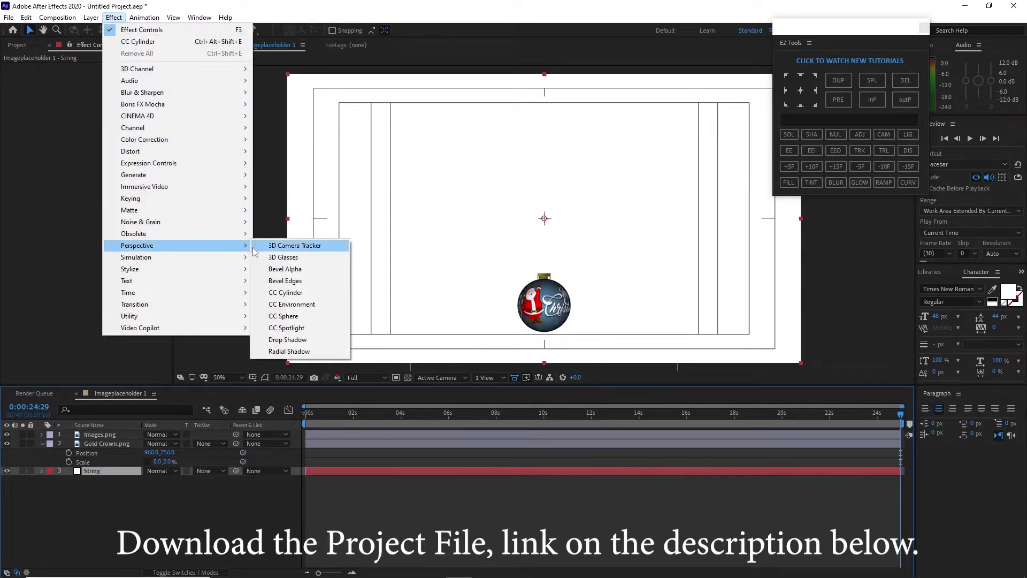
pyautogui.click(287, 292)
# Step: Set the String layer's horizontal scale to 0.2% and its Y position to 280
pyautogui.click(107, 471)
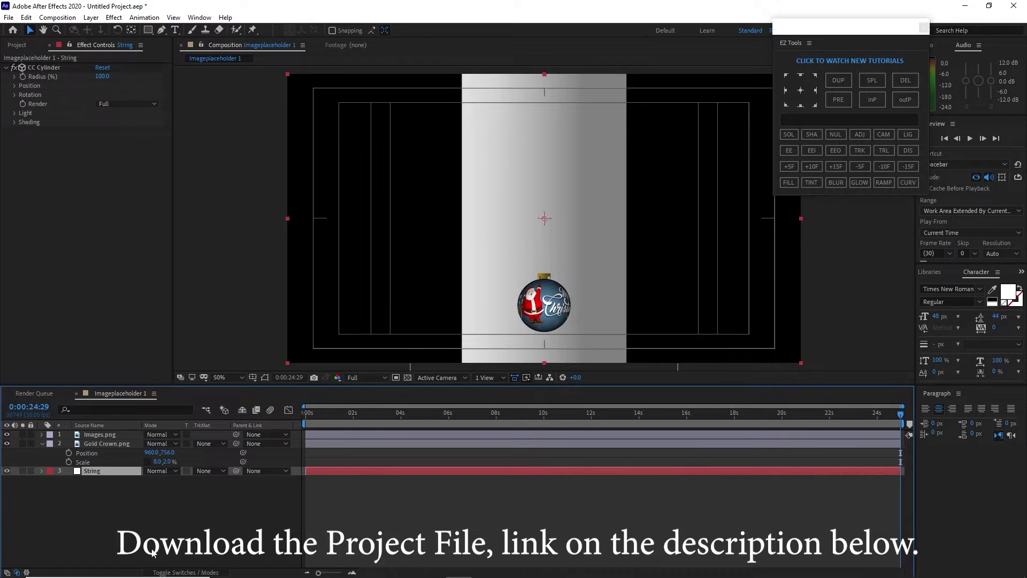
pyautogui.press('p')
pyautogui.hotkey('shift', 's')
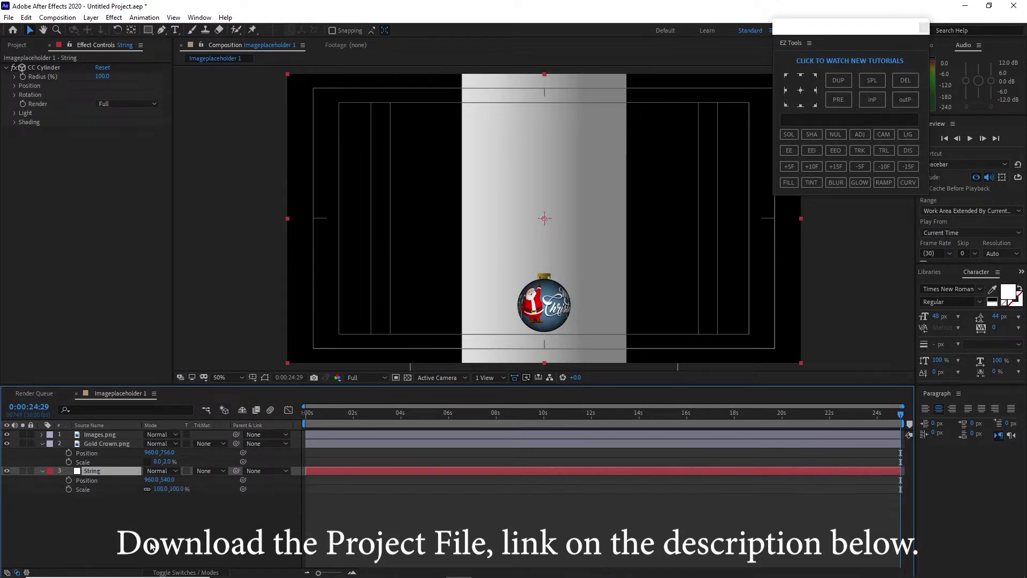
pyautogui.click(160, 488)
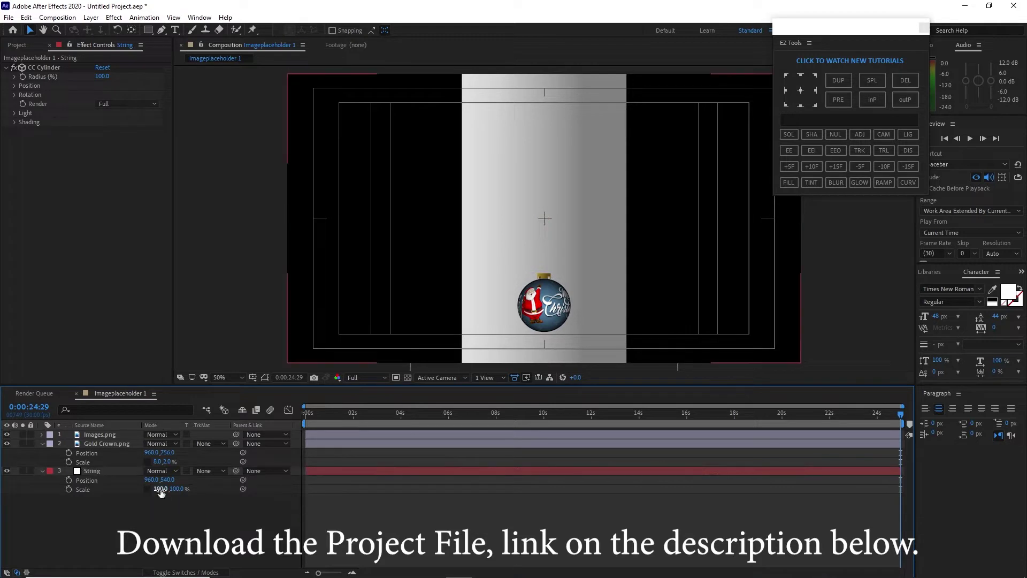
pyautogui.click(161, 489)
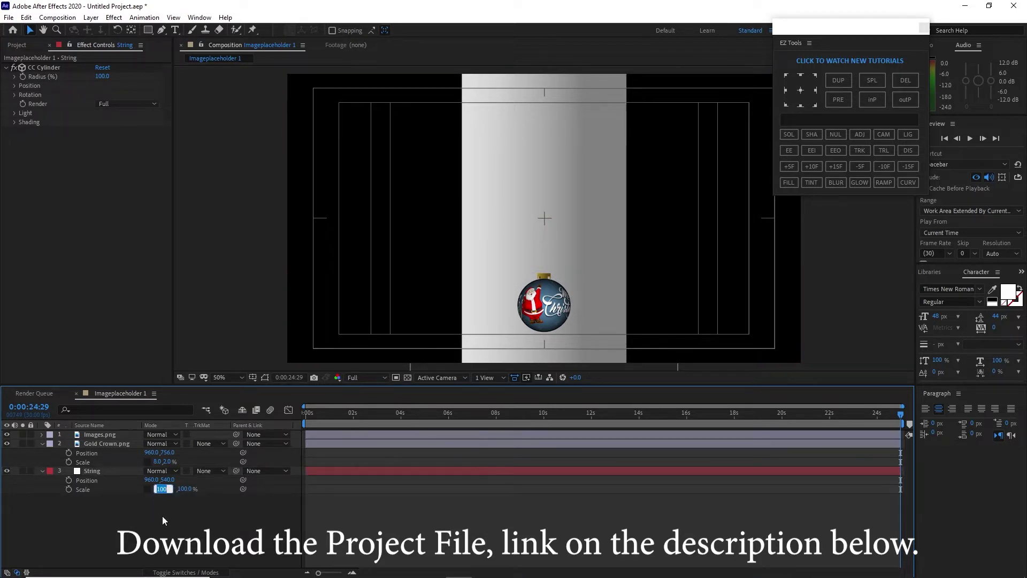
pyautogui.write('2')
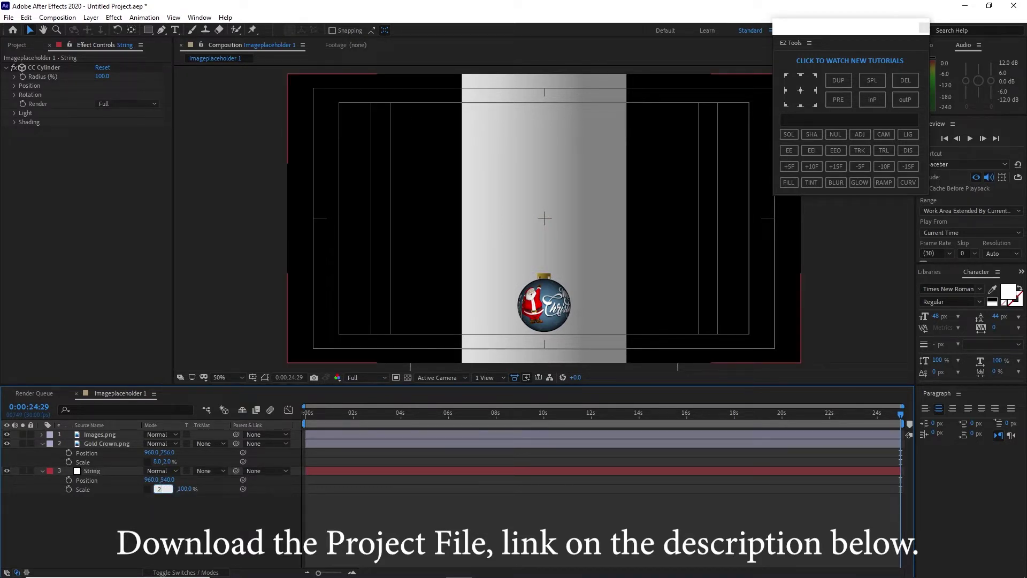
pyautogui.hotkey('shift', 'Tab')
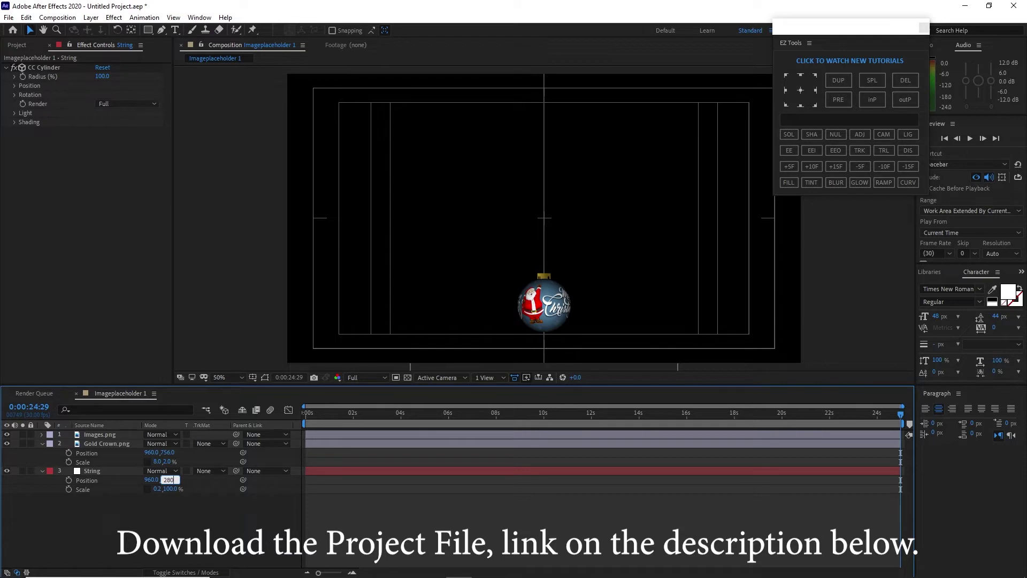
pyautogui.write('280')
pyautogui.press('Return')
# Step: Keyframe the String cylinder's Rotation Y at -3 revolutions at 0:00:24:29 and 0 at the start, and preview the animation
pyautogui.click(15, 94)
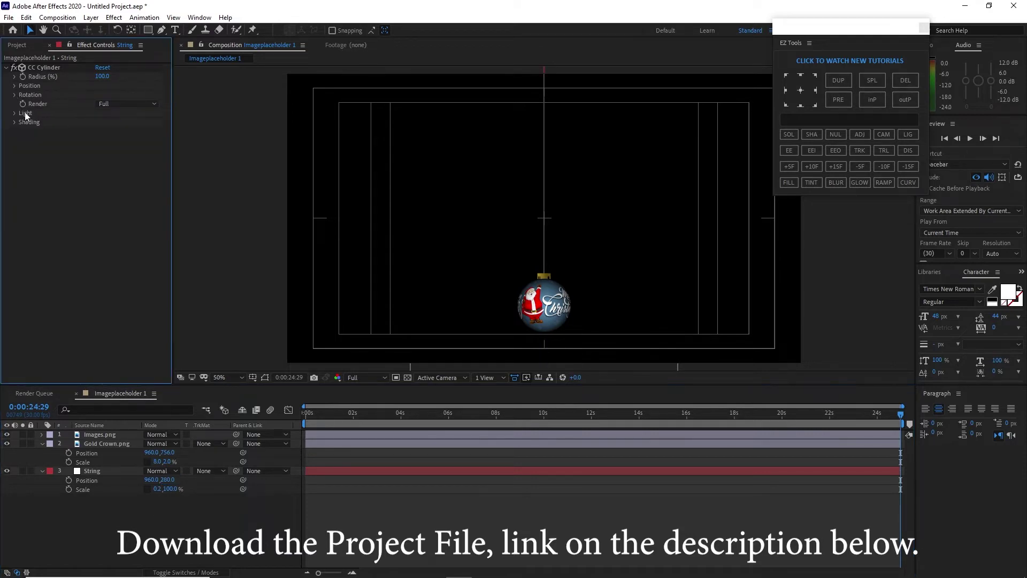
pyautogui.click(15, 94)
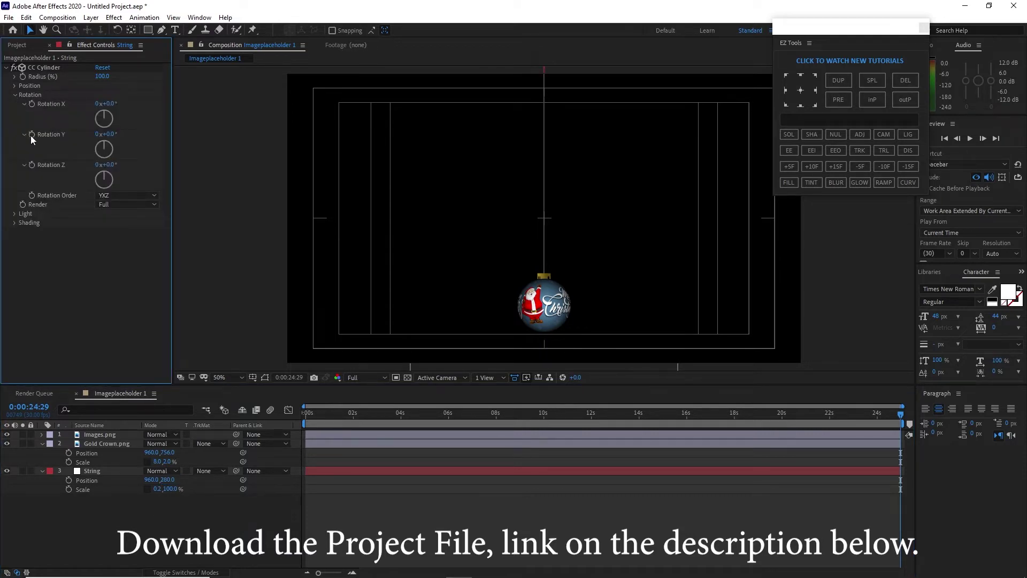
pyautogui.click(31, 135)
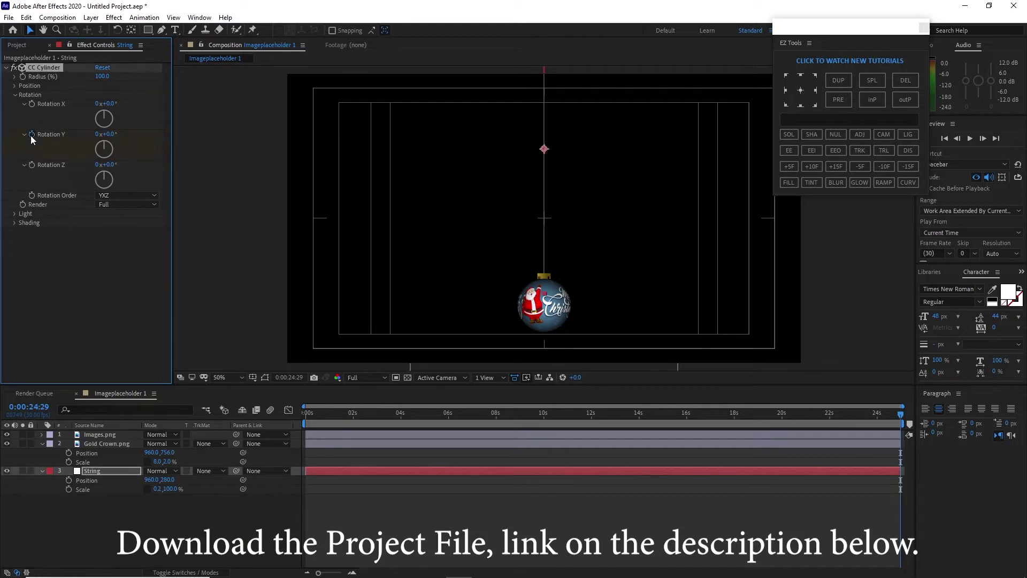
pyautogui.click(99, 135)
pyautogui.write('-3')
pyautogui.moveTo(354, 416); pyautogui.dragTo(305, 416)
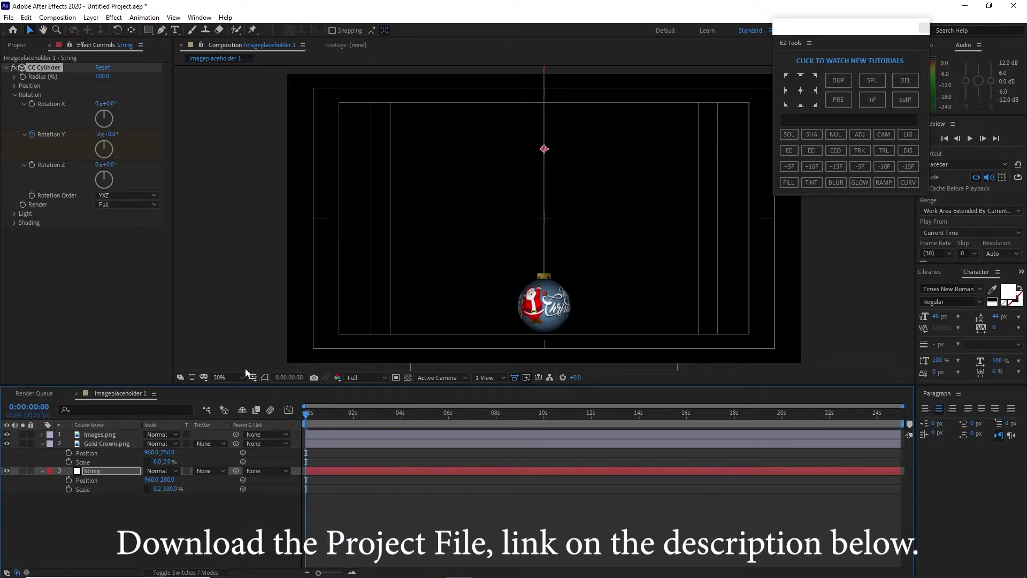
pyautogui.click(99, 136)
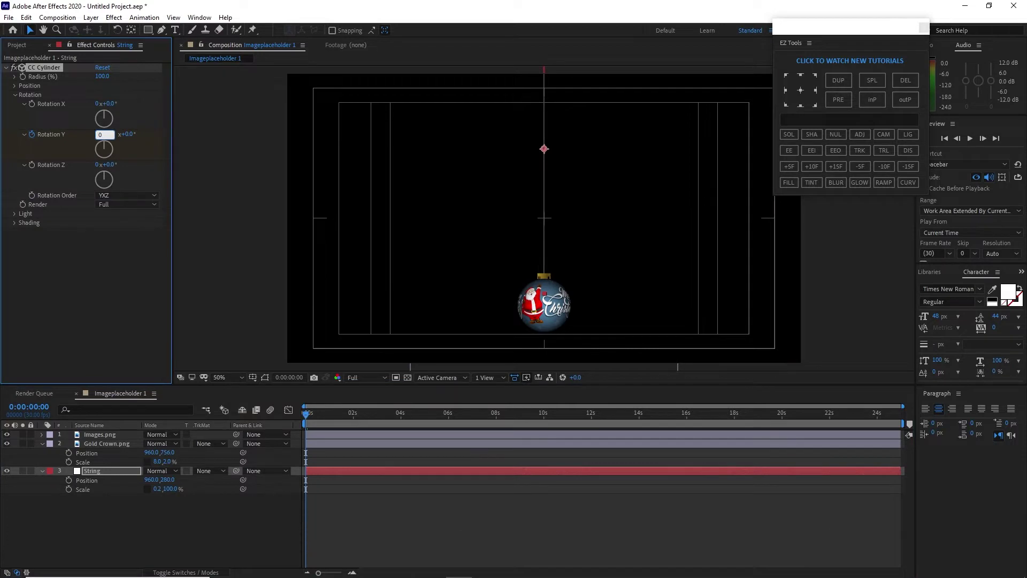
pyautogui.press('Return')
pyautogui.press('space')
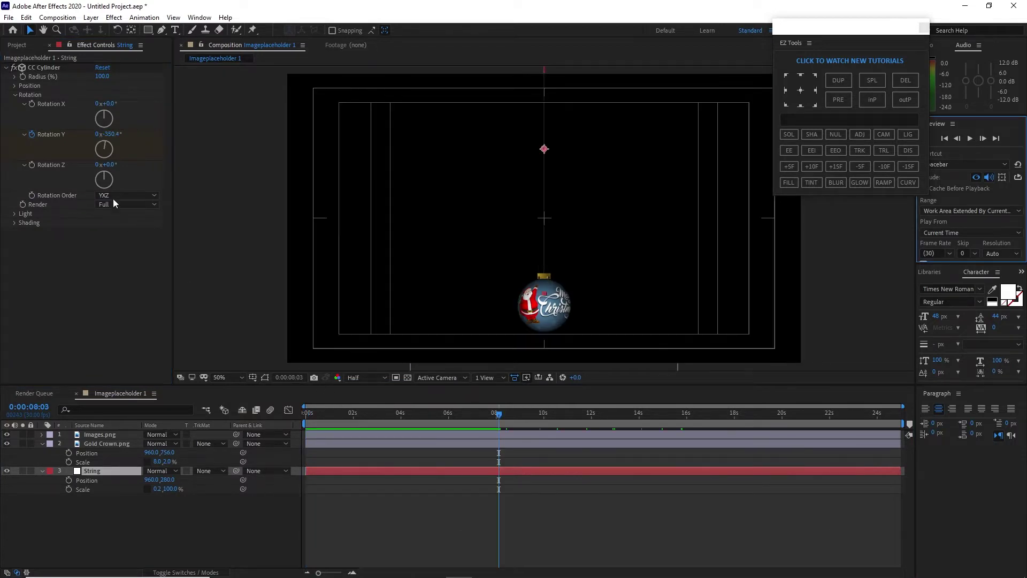
# Step: Create a new composition named Ball 1 and add the Imageplaceholder 1 composition to it as a layer
pyautogui.click(58, 17)
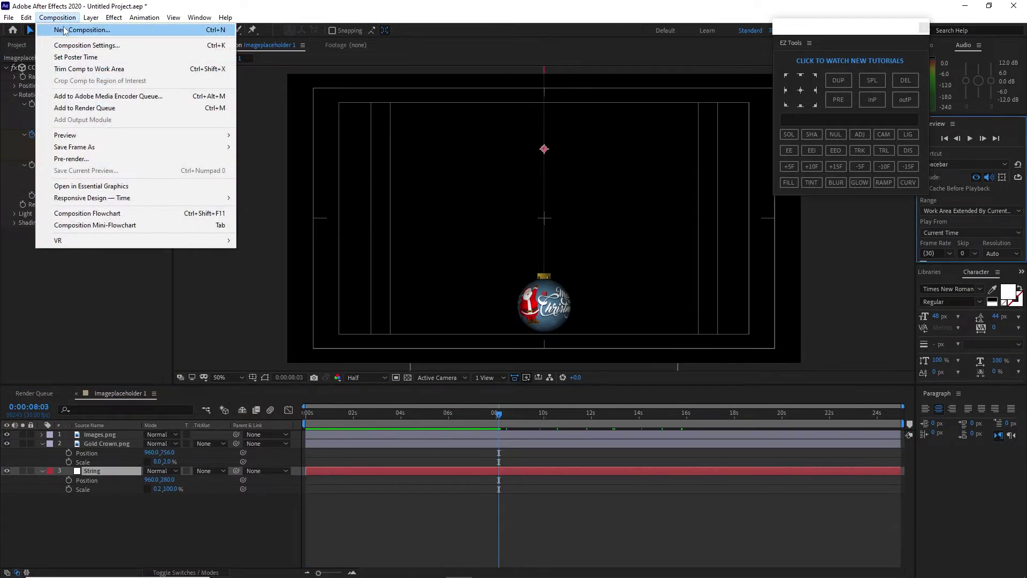
pyautogui.click(65, 30)
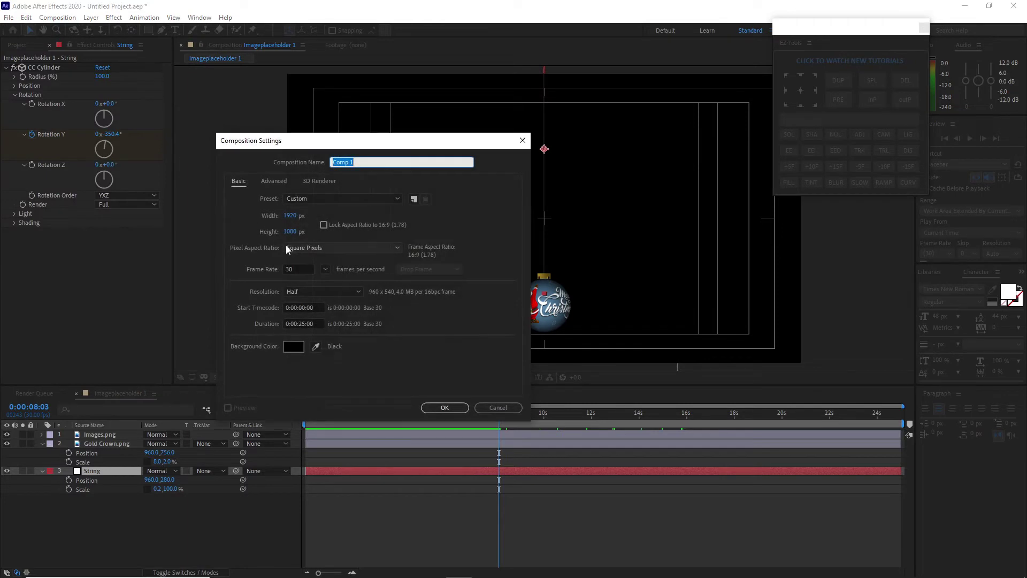
pyautogui.write('Ba')
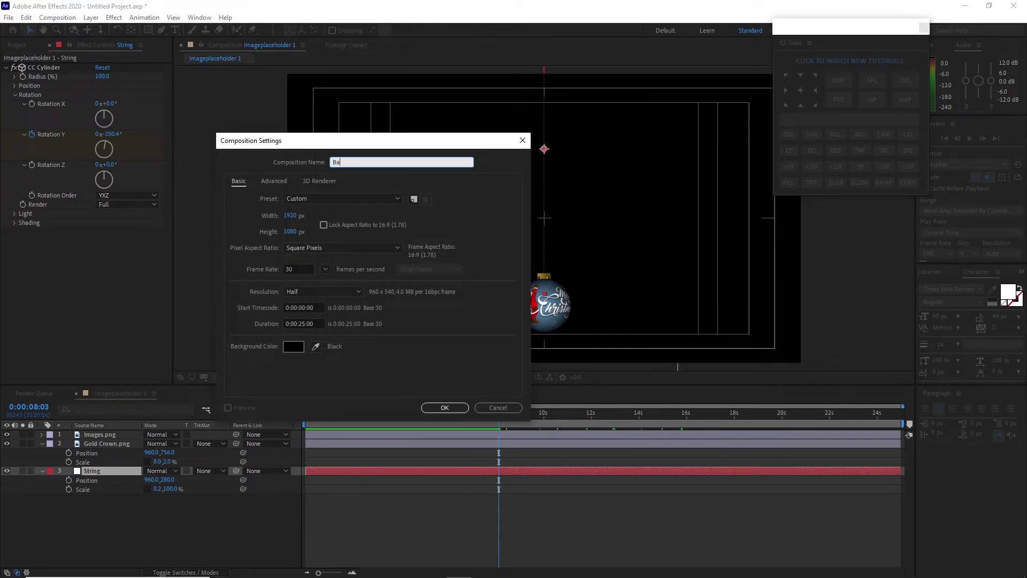
pyautogui.write('ll 1')
pyautogui.click(446, 409)
pyautogui.click(17, 47)
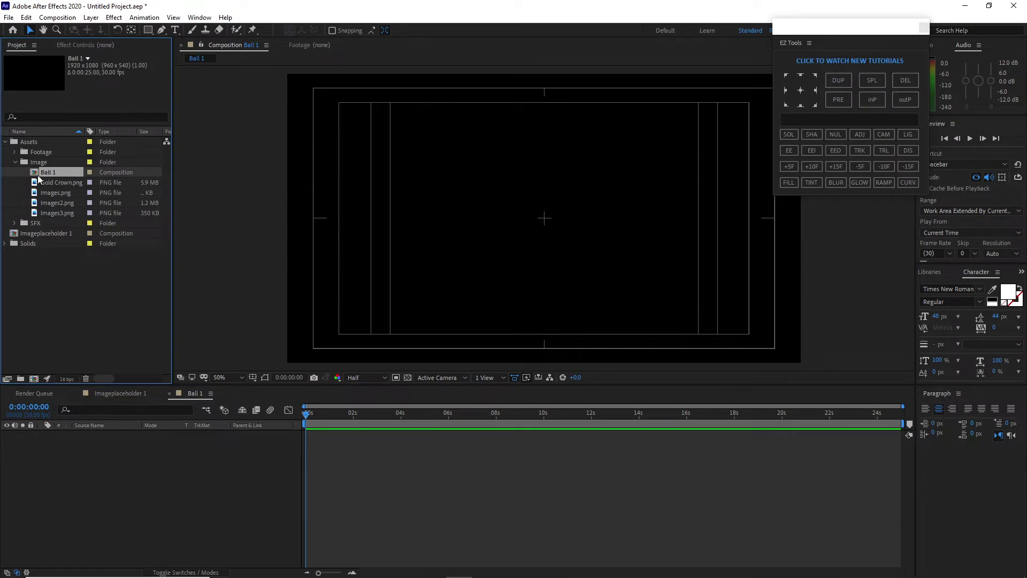
pyautogui.moveTo(39, 179); pyautogui.dragTo(93, 464)
# Step: Create a project folder named XTMAS BALL 1
pyautogui.click(68, 354)
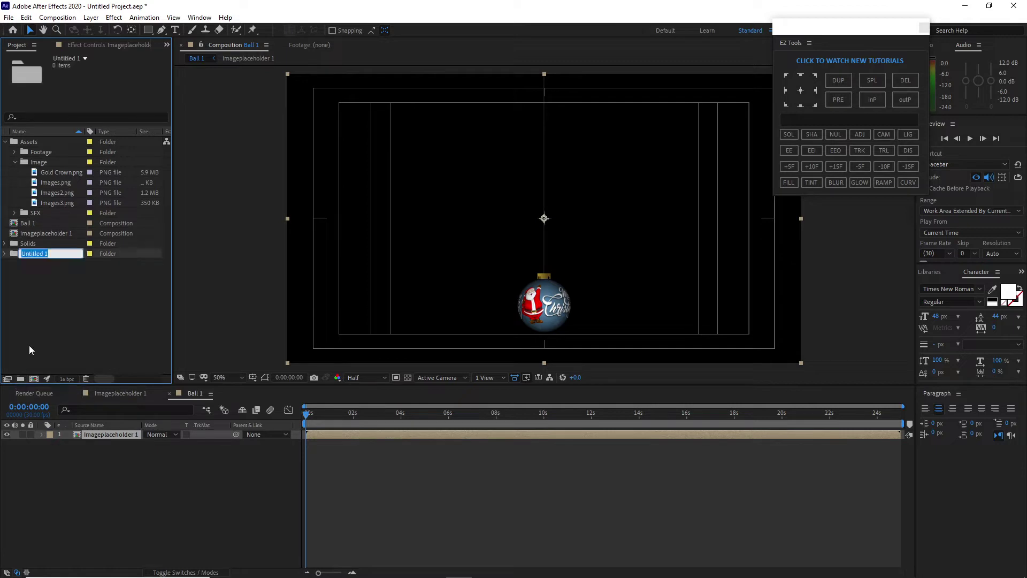
pyautogui.write('XTMAS BAA')
pyautogui.press('BackSpace')
pyautogui.write('LL 1')
pyautogui.click(32, 338)
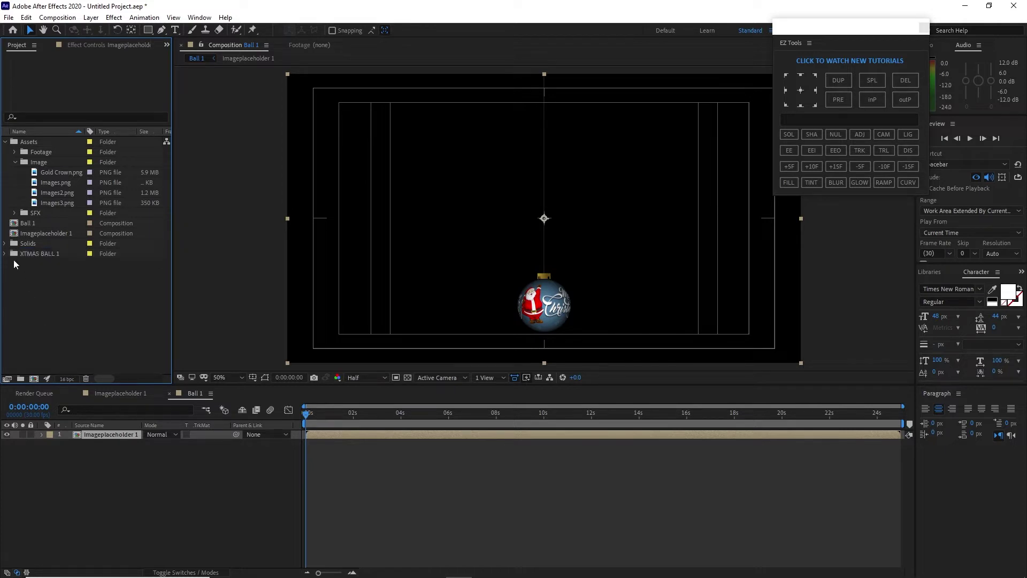
# Step: Move the Ball 1 and Imageplaceholder 1 compositions into the XTMAS BALL 1 folder and collapse it
pyautogui.click(28, 222)
pyautogui.keyDown('shift'); pyautogui.click(21, 233); pyautogui.keyUp('shift')
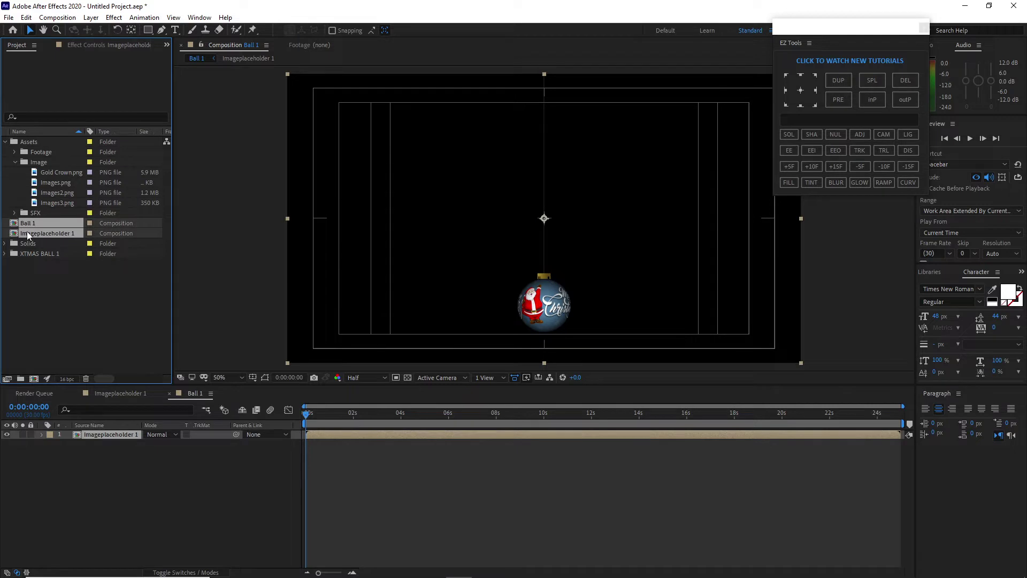
pyautogui.moveTo(27, 231); pyautogui.dragTo(35, 252)
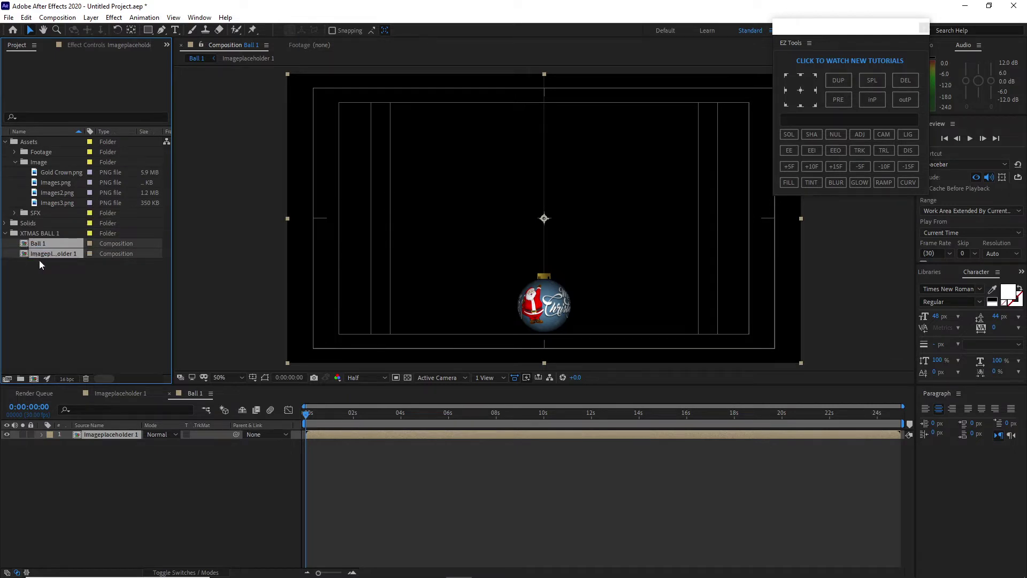
pyautogui.click(6, 233)
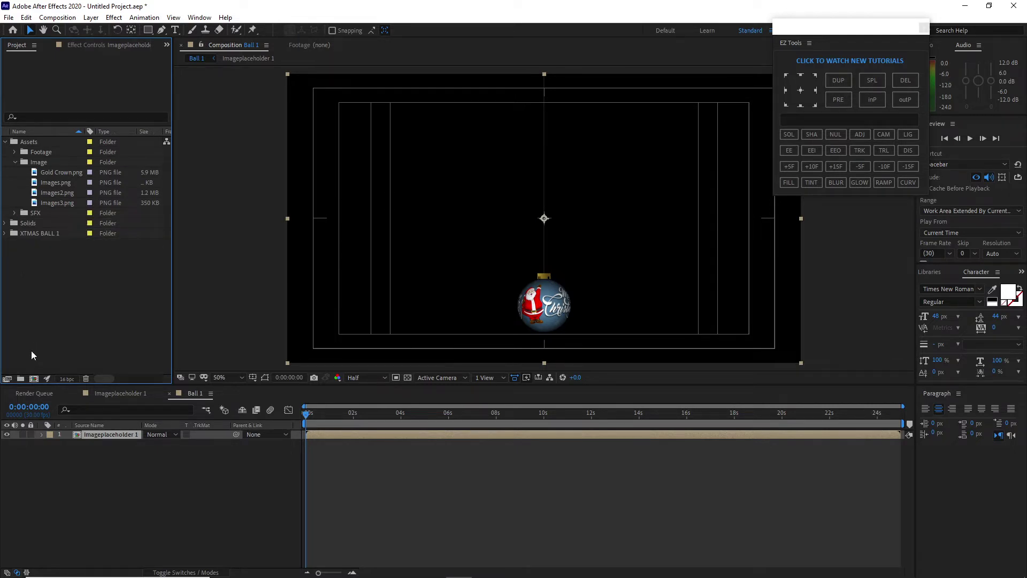
# Step: Create another project folder named XTMAS BALL 2
pyautogui.click(20, 378)
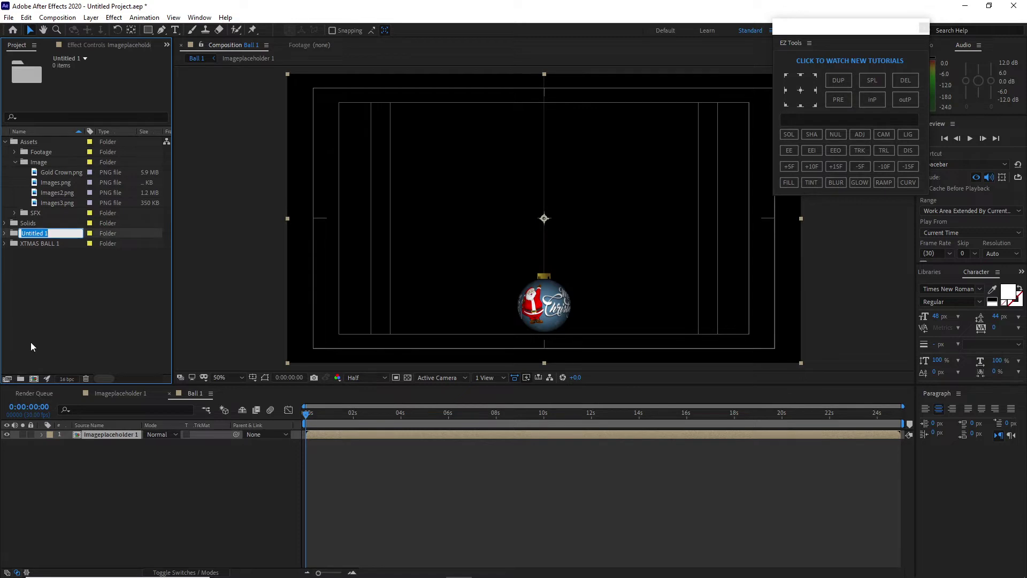
pyautogui.write('XTMAS BALL 2')
pyautogui.press('Return')
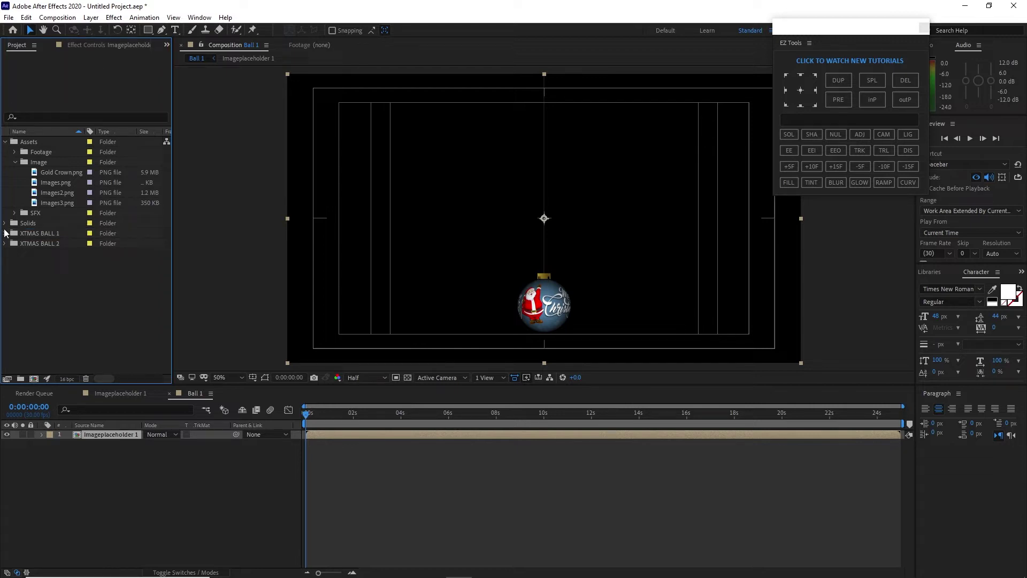
# Step: Duplicate the Ball 1 and Imageplaceholder 1 compositions and move the copies into the XTMAS BALL 2 folder
pyautogui.click(5, 233)
pyautogui.moveTo(8, 240); pyautogui.dragTo(32, 252)
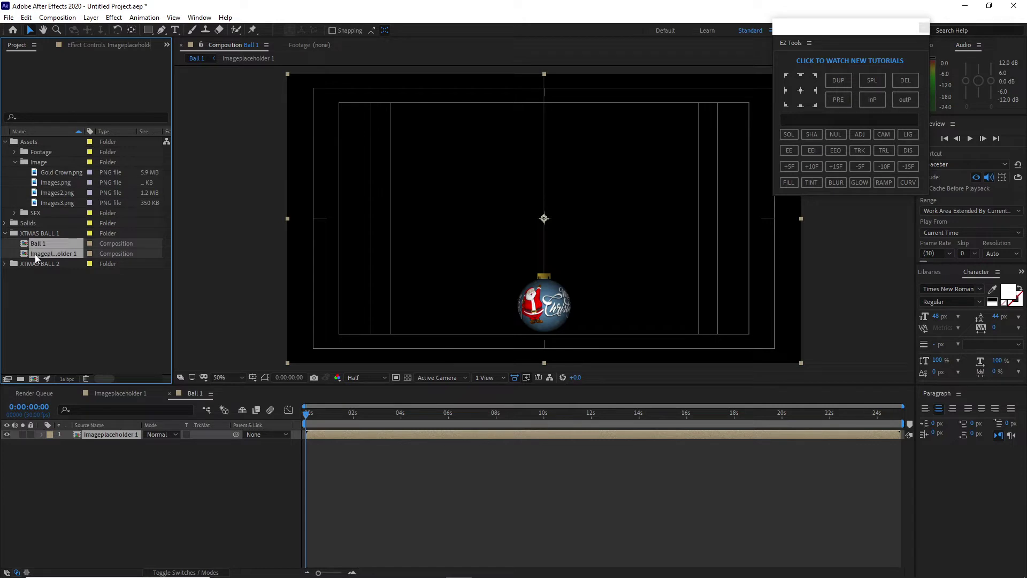
pyautogui.click(26, 18)
pyautogui.click(49, 154)
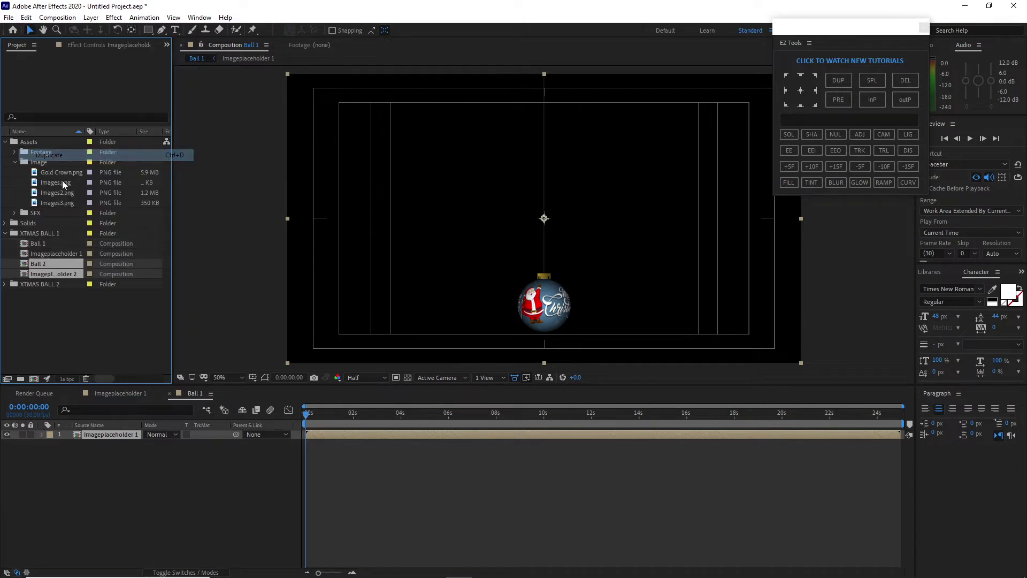
pyautogui.moveTo(65, 274); pyautogui.dragTo(66, 280)
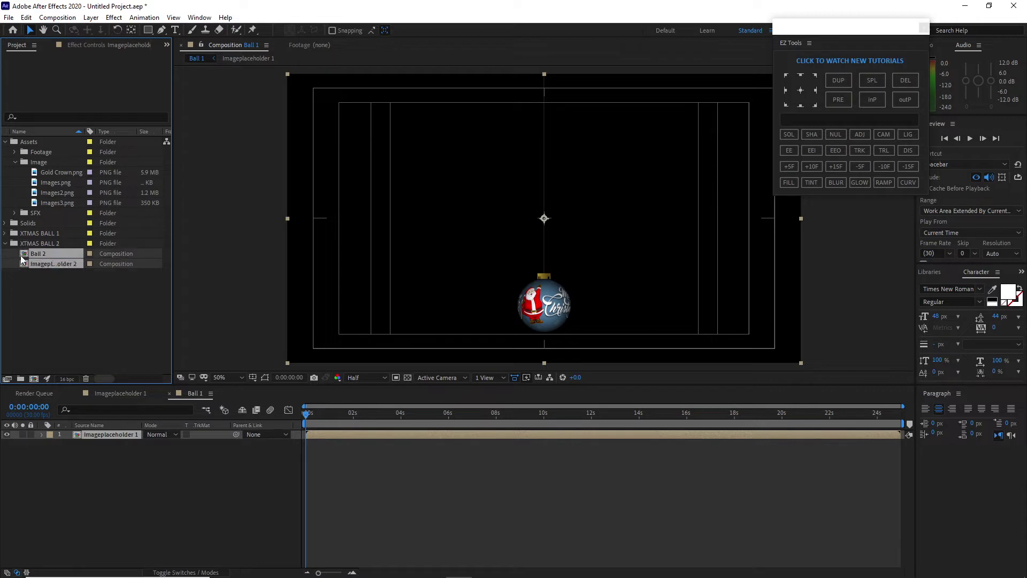
# Step: Open Ball 2 and Imageplaceholder 2, and replace the Images.png layer in Imageplaceholder 2 with Images2.png
pyautogui.doubleClick(24, 256)
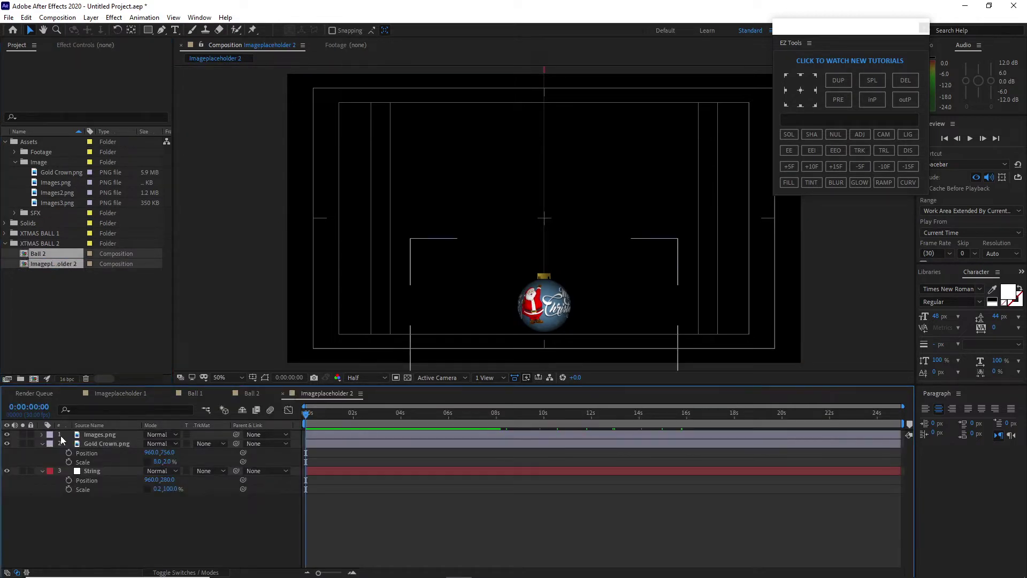
pyautogui.click(60, 436)
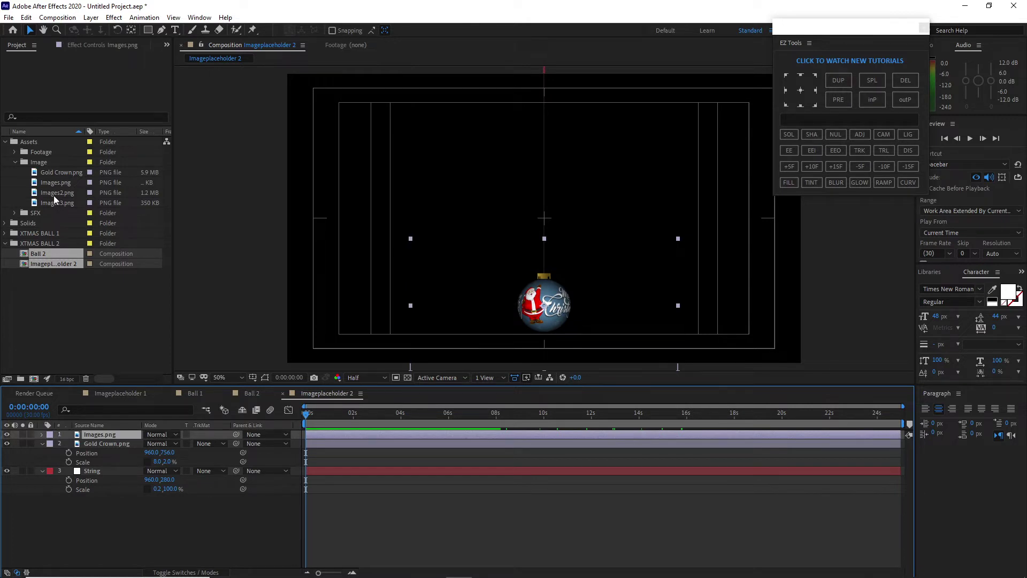
pyautogui.moveTo(54, 193); pyautogui.dragTo(110, 437)
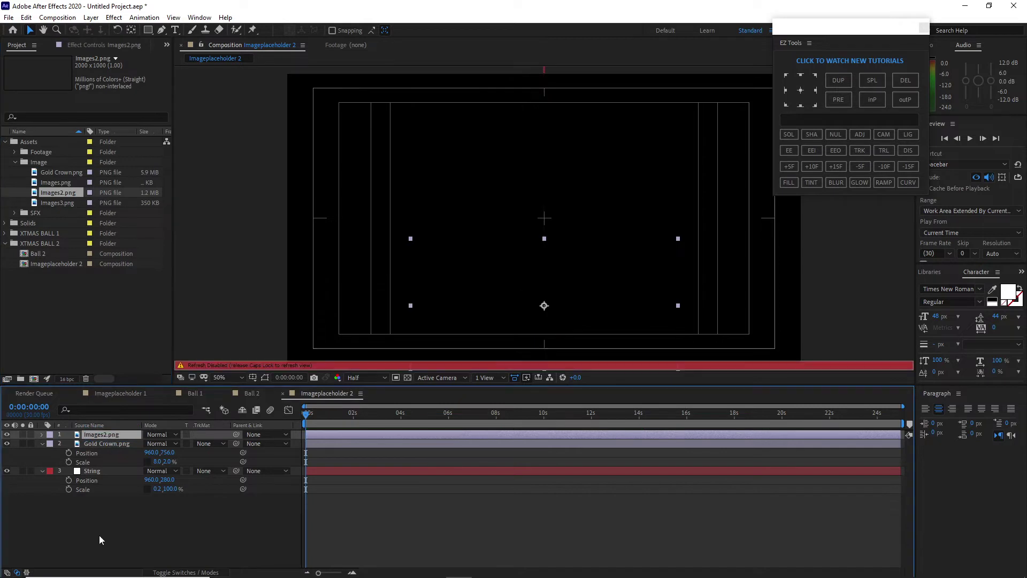
pyautogui.press('capslock')
pyautogui.hotkey('shift', ',')
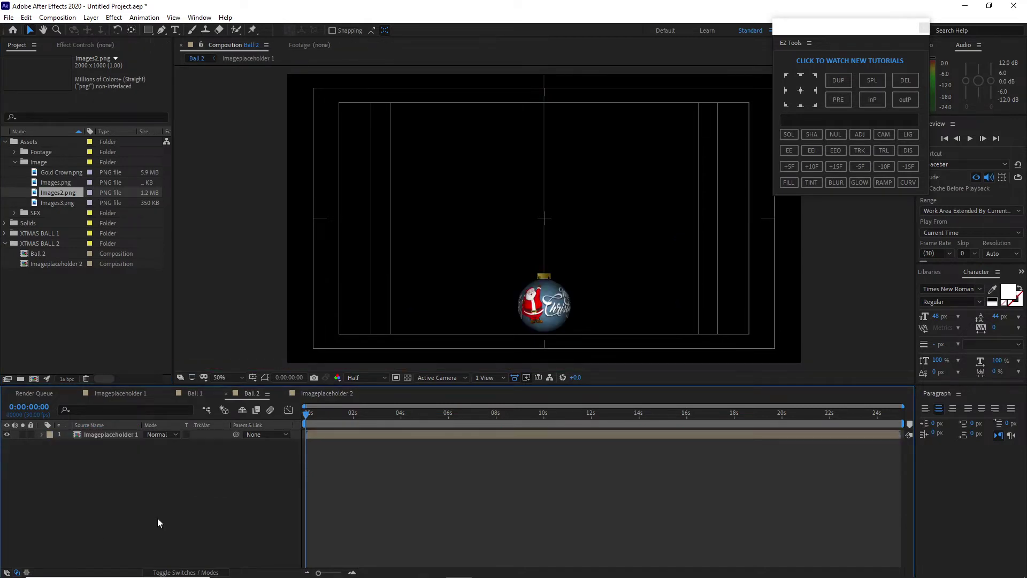
pyautogui.click(321, 394)
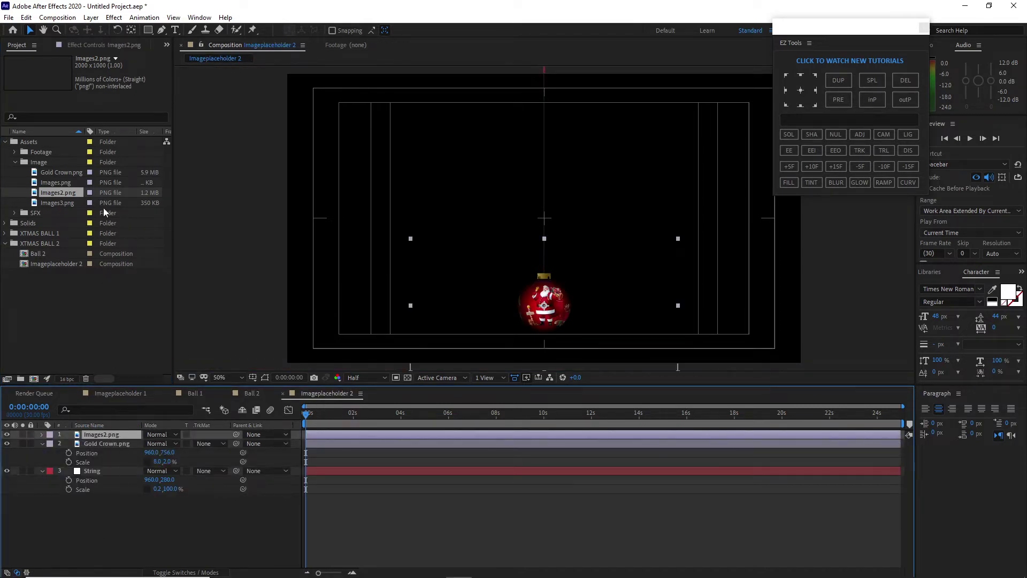
# Step: Set the Images2.png layer's CC Sphere Rotation Y to -2 revolutions at the last frame, 0:00:24:29
pyautogui.click(107, 45)
pyautogui.click(15, 77)
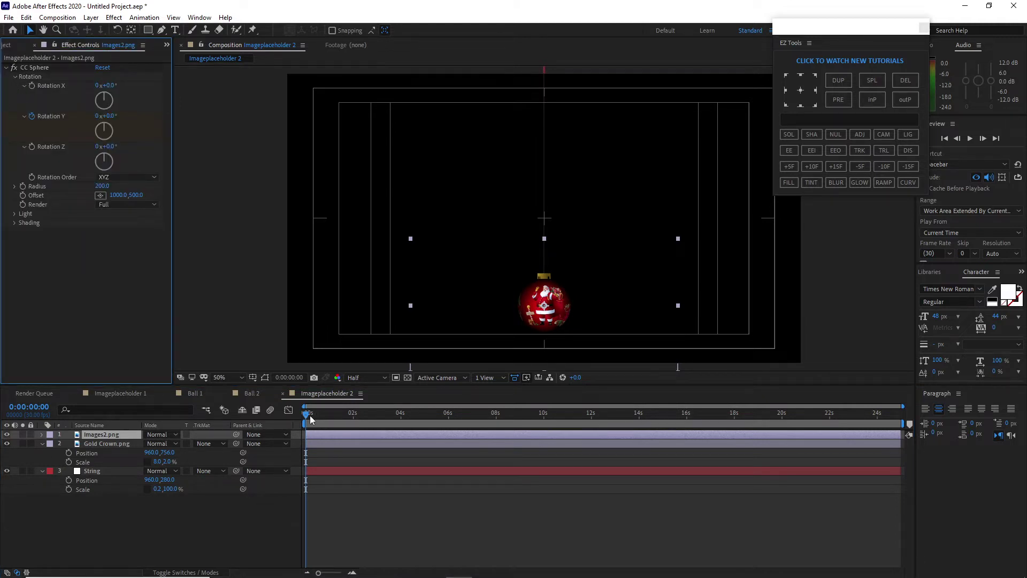
pyautogui.moveTo(309, 415); pyautogui.dragTo(916, 384)
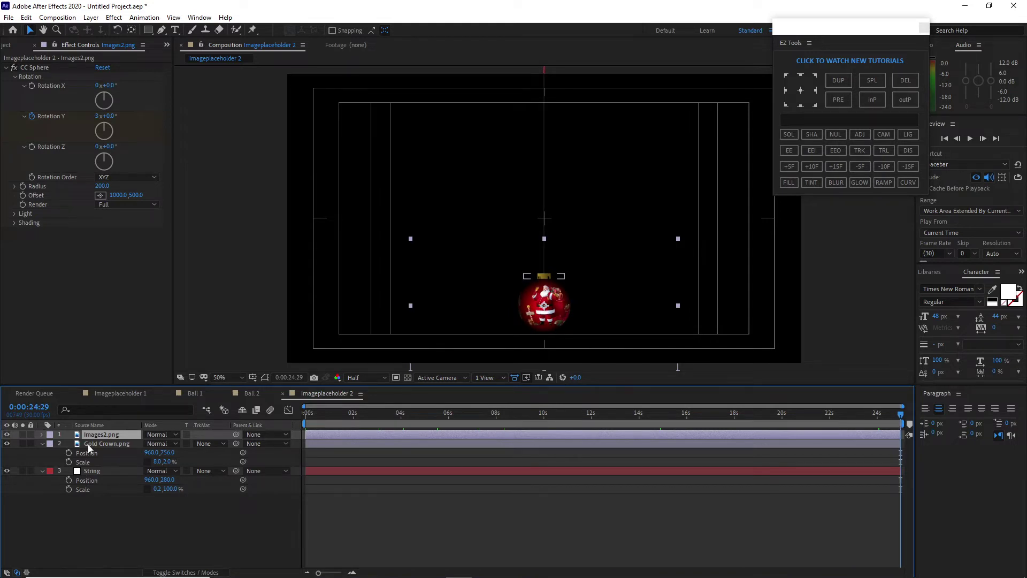
pyautogui.press('u')
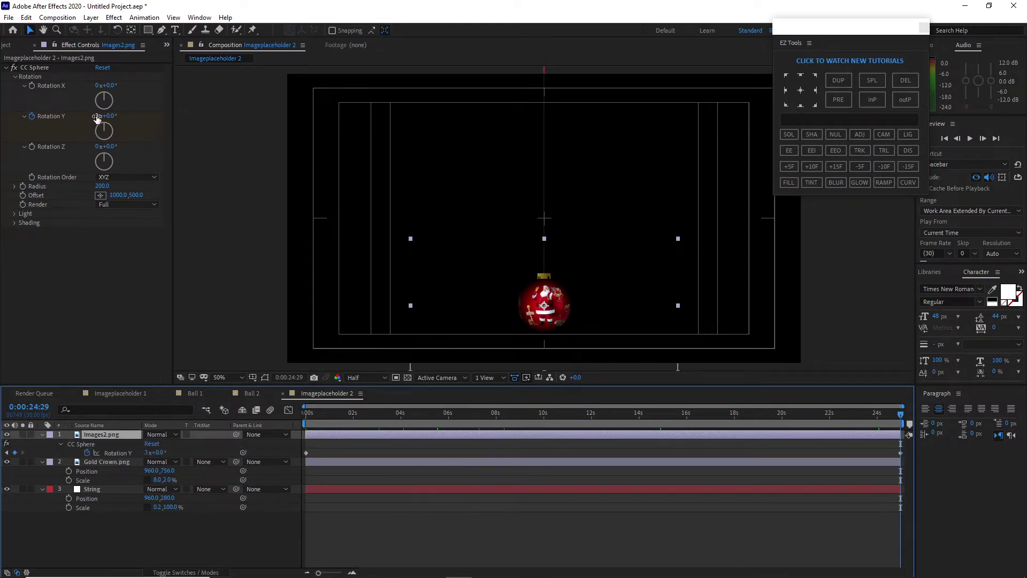
pyautogui.click(97, 118)
pyautogui.write('-2')
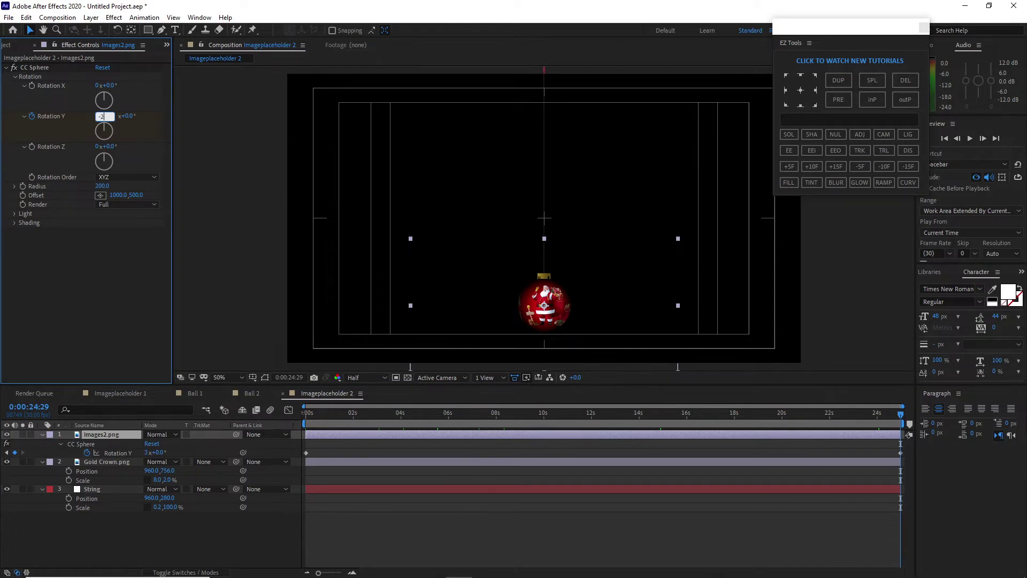
pyautogui.press('Return')
# Step: Set the Gold Crown.png layer's CC Cylinder Rotation Y to 2 revolutions at the last frame
pyautogui.click(121, 464)
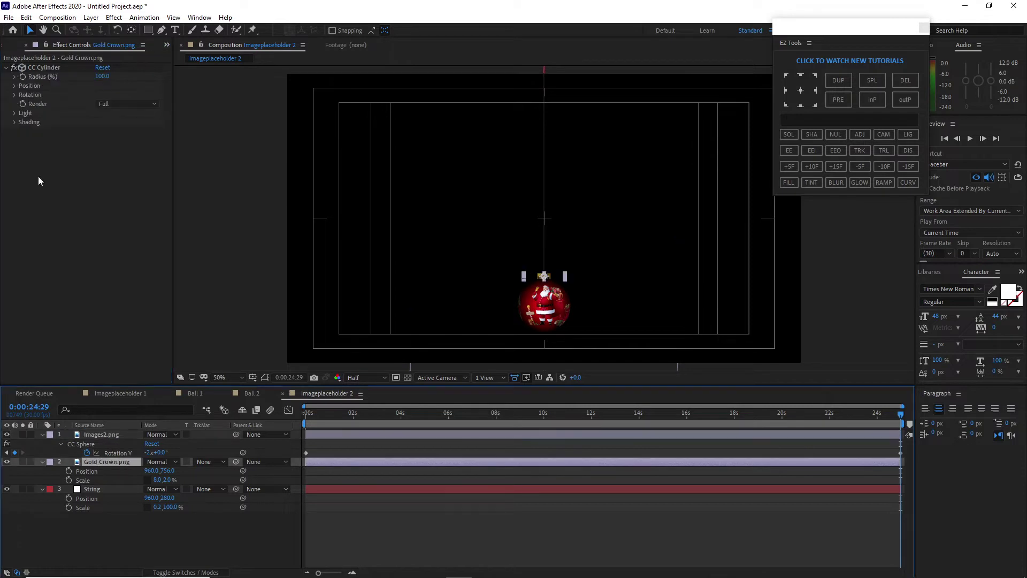
pyautogui.click(15, 95)
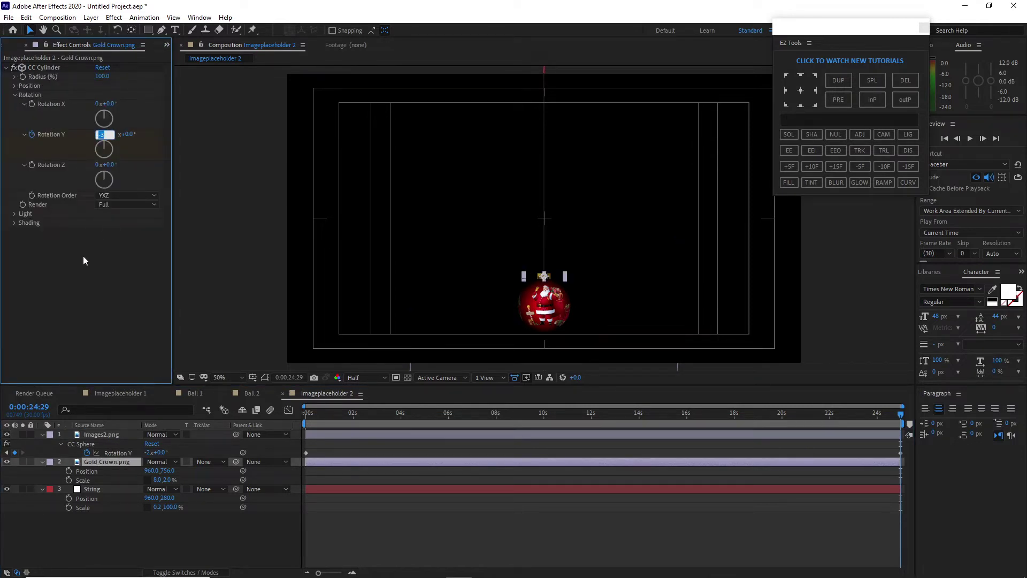
pyautogui.write('2')
pyautogui.press('Return')
# Step: Set the String layer's CC Cylinder Rotation Y to 2 revolutions at the last frame
pyautogui.click(116, 491)
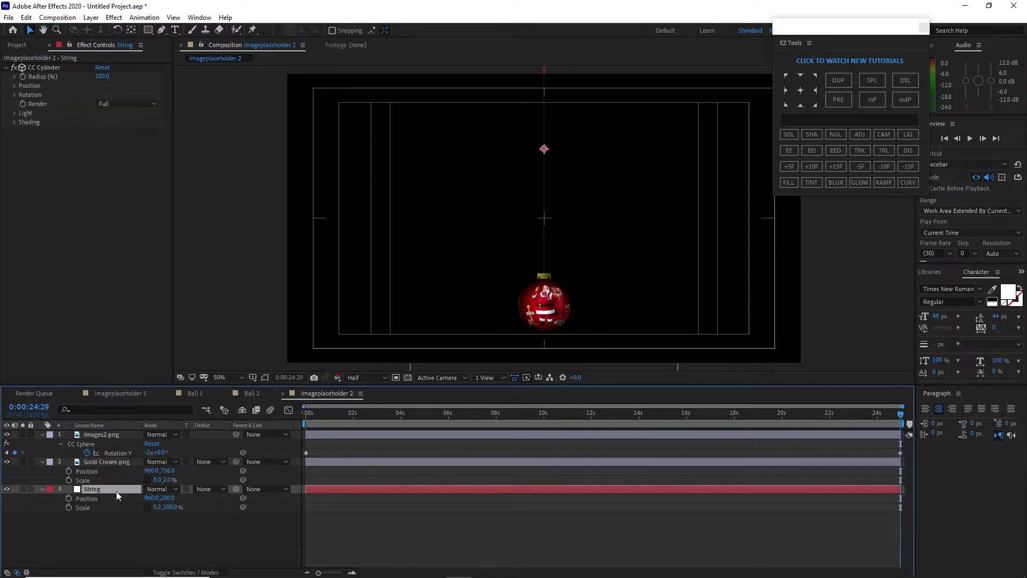
pyautogui.click(14, 95)
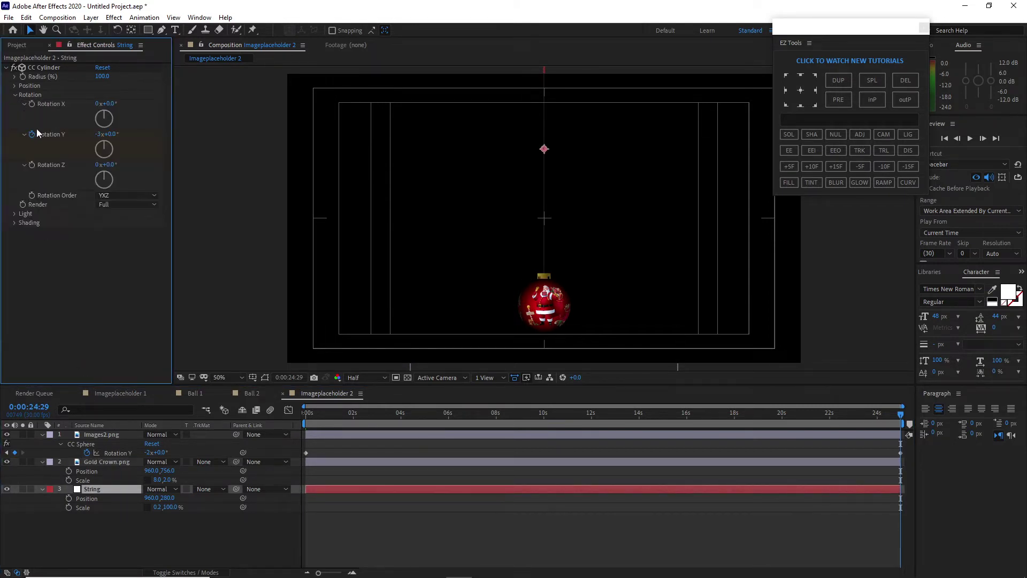
pyautogui.click(103, 135)
pyautogui.write('2')
pyautogui.press('Return')
# Step: Replace the Imageplaceholder 1 layer in Ball 2 with the Imageplaceholder 2 composition and preview the animation
pyautogui.click(252, 393)
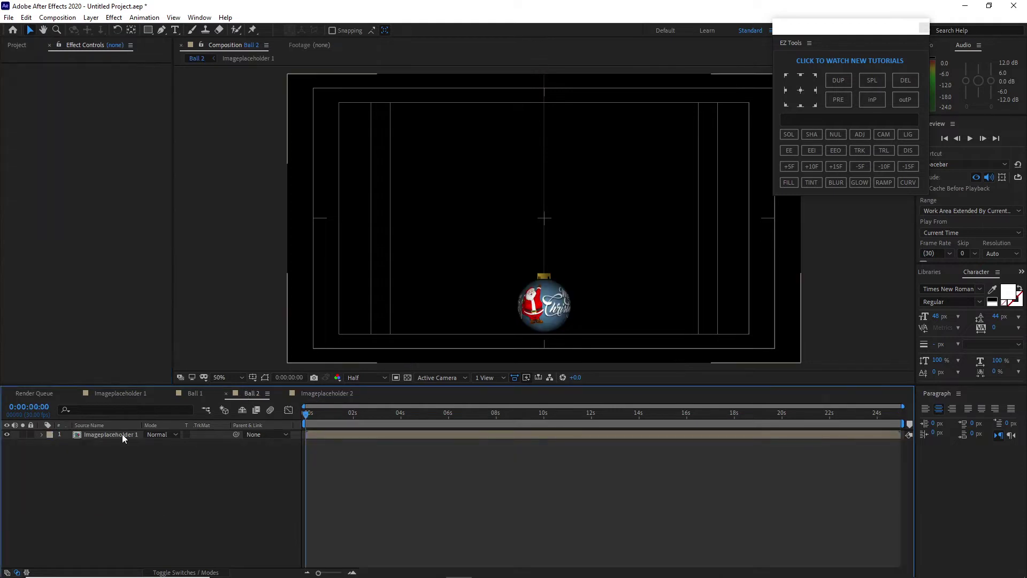
pyautogui.click(122, 435)
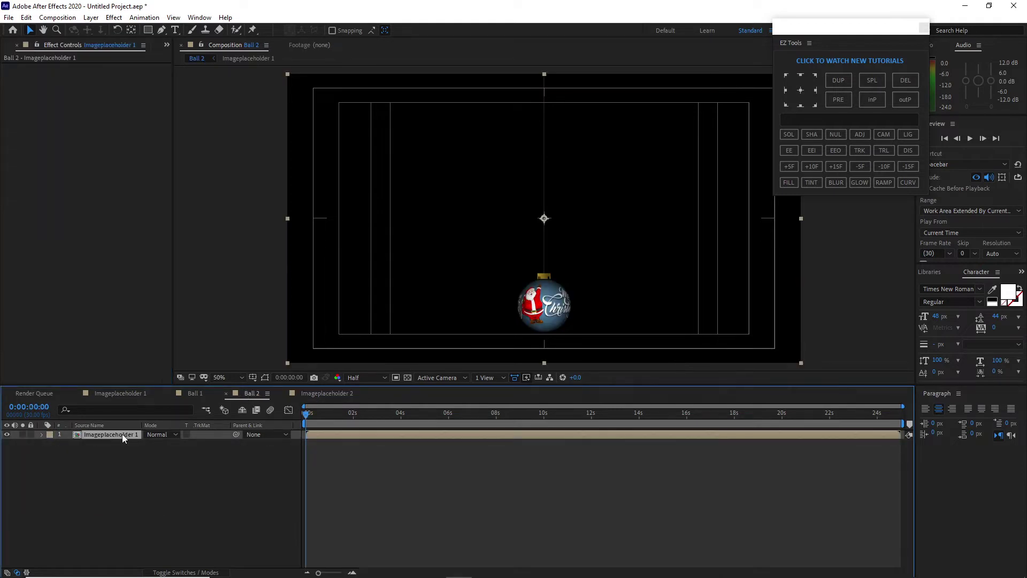
pyautogui.click(11, 46)
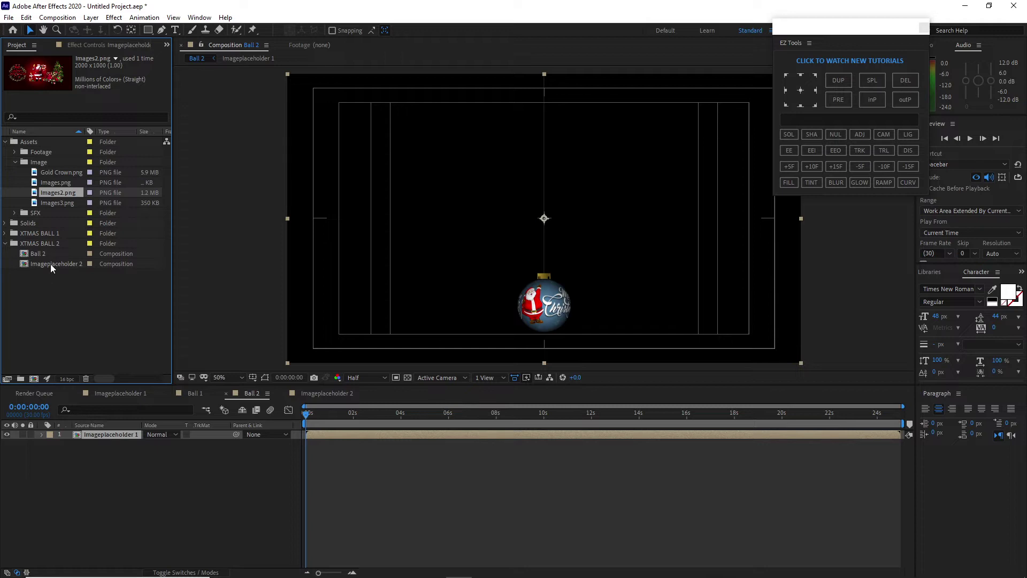
pyautogui.moveTo(50, 264); pyautogui.dragTo(101, 437)
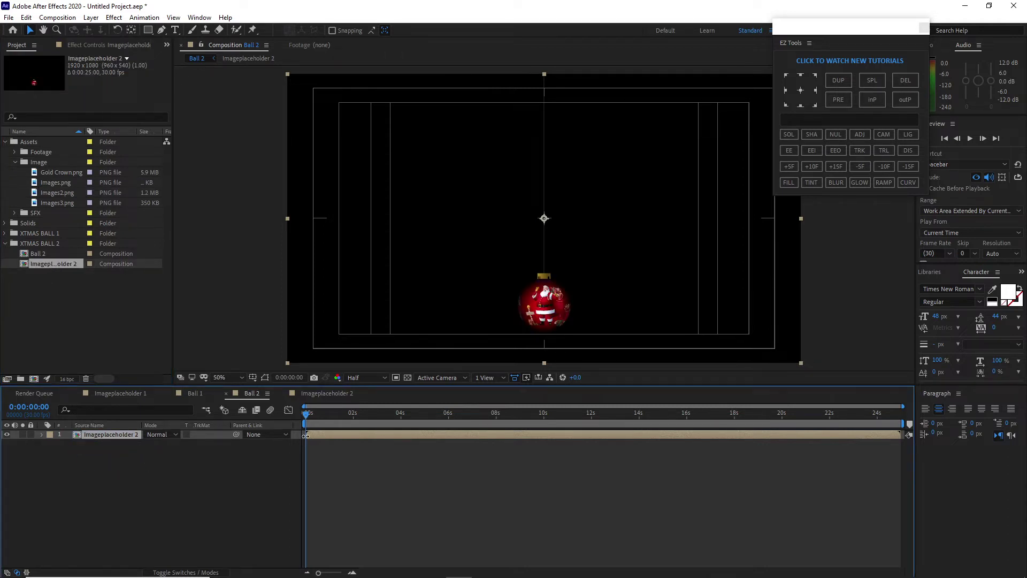
pyautogui.click(970, 138)
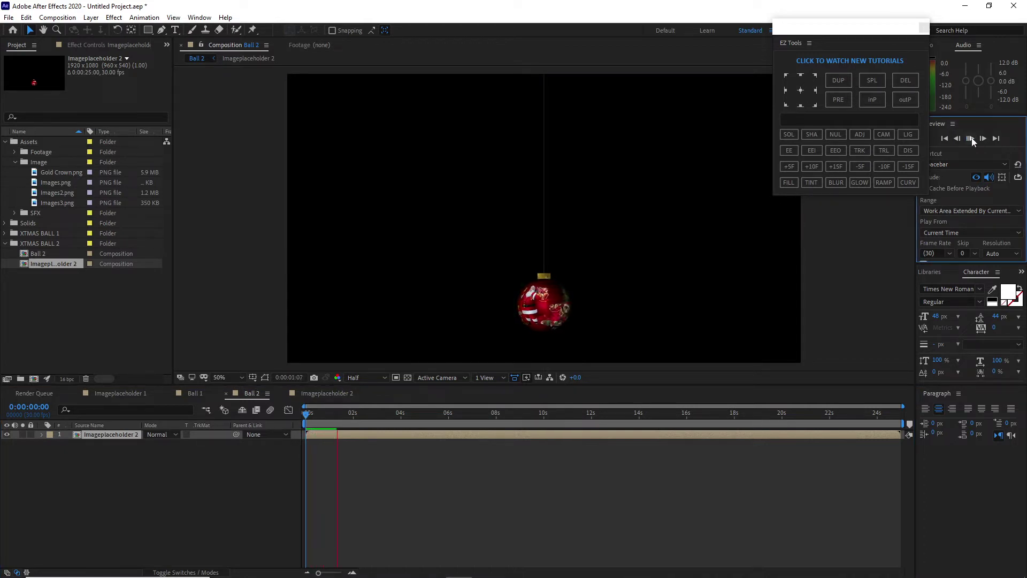
pyautogui.click(970, 138)
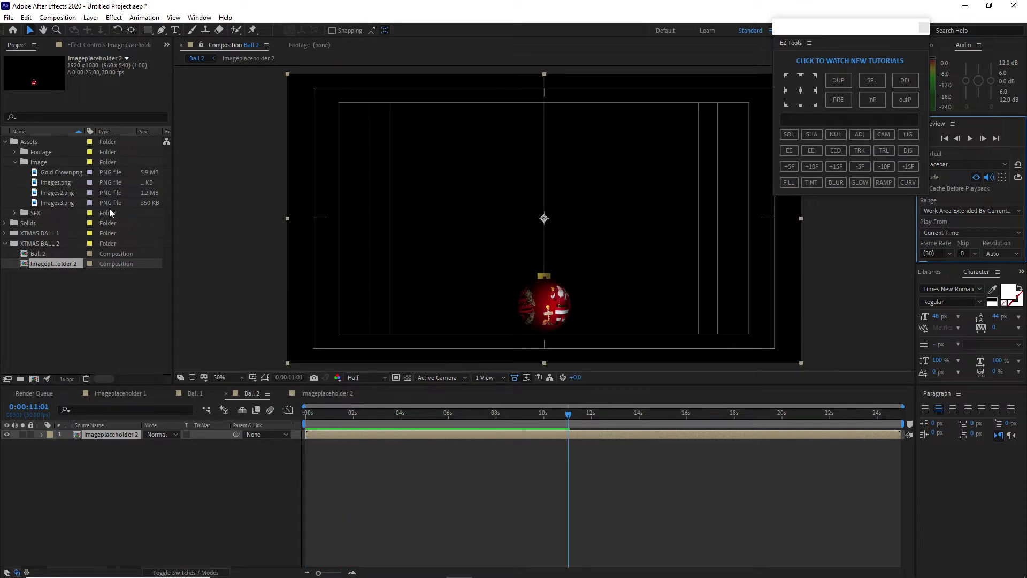
# Step: Create a project folder named XTMAS BALL 3
pyautogui.click(21, 378)
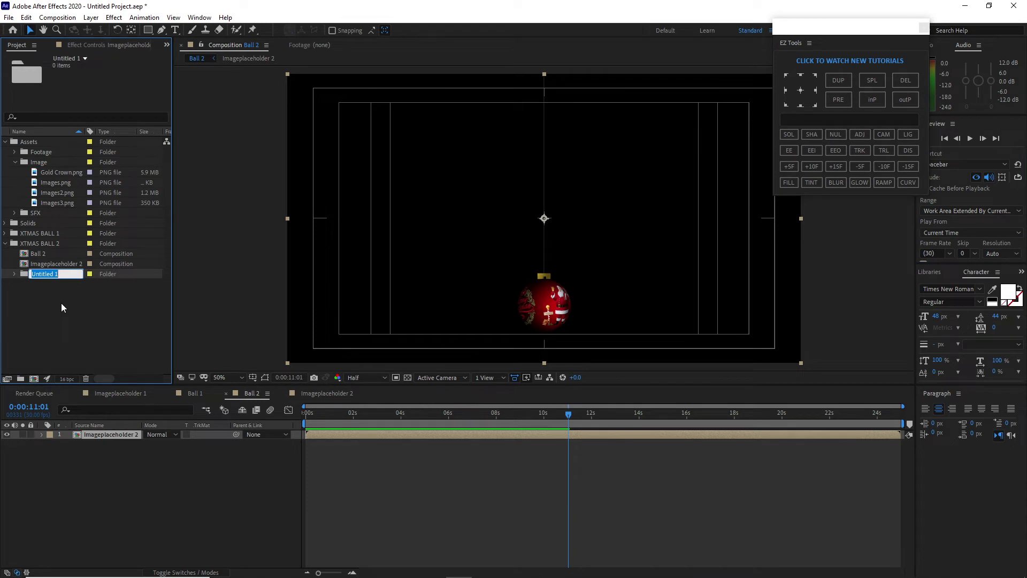
pyautogui.write('XTMAS BALL 3')
pyautogui.press('Return')
# Step: Duplicate the Ball 2 and Imageplaceholder 2 compositions and move the copies into the XTMAS BALL 3 folder
pyautogui.moveTo(5, 252); pyautogui.dragTo(27, 262)
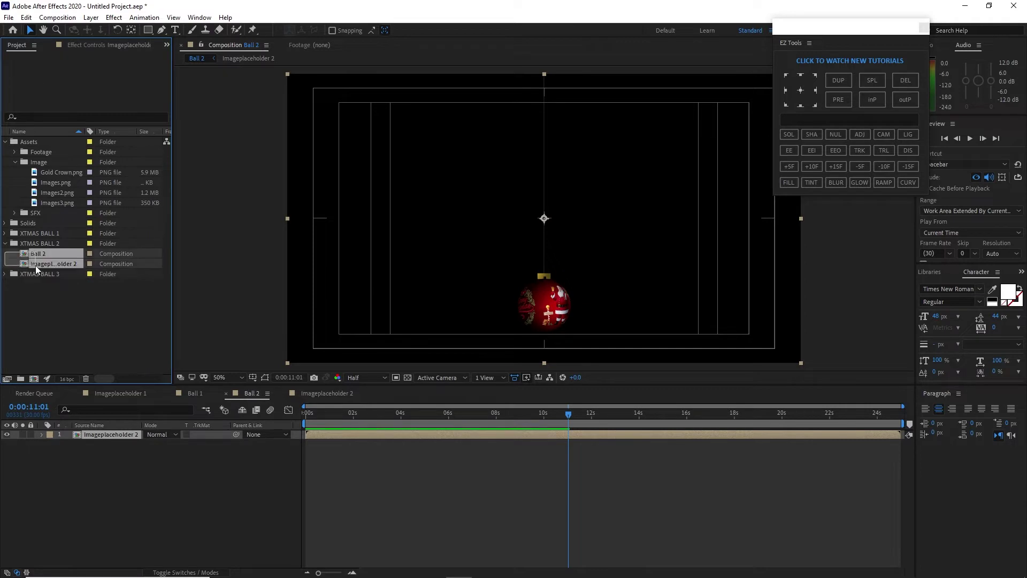
pyautogui.click(26, 17)
pyautogui.click(43, 154)
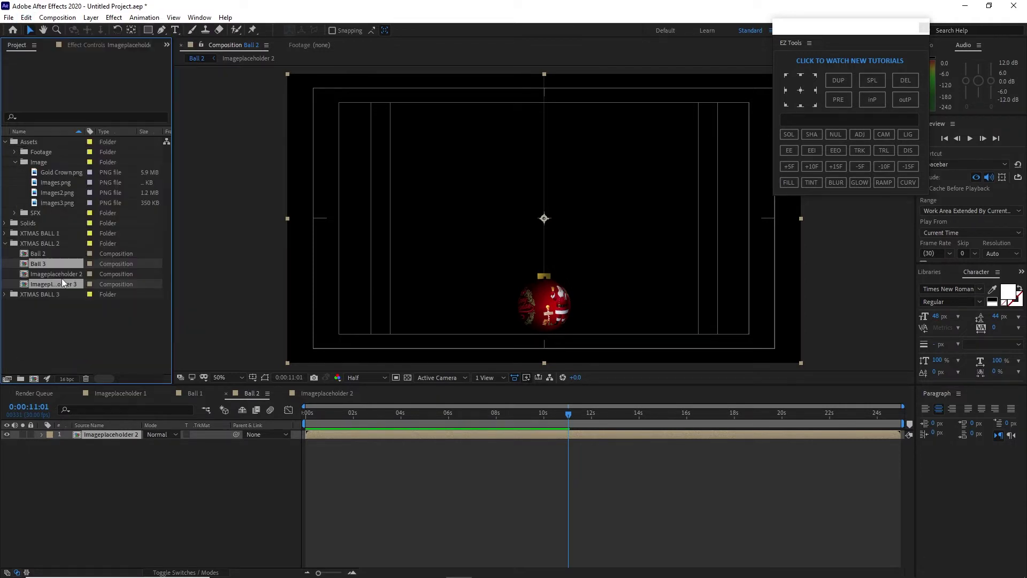
pyautogui.moveTo(62, 284); pyautogui.dragTo(62, 294)
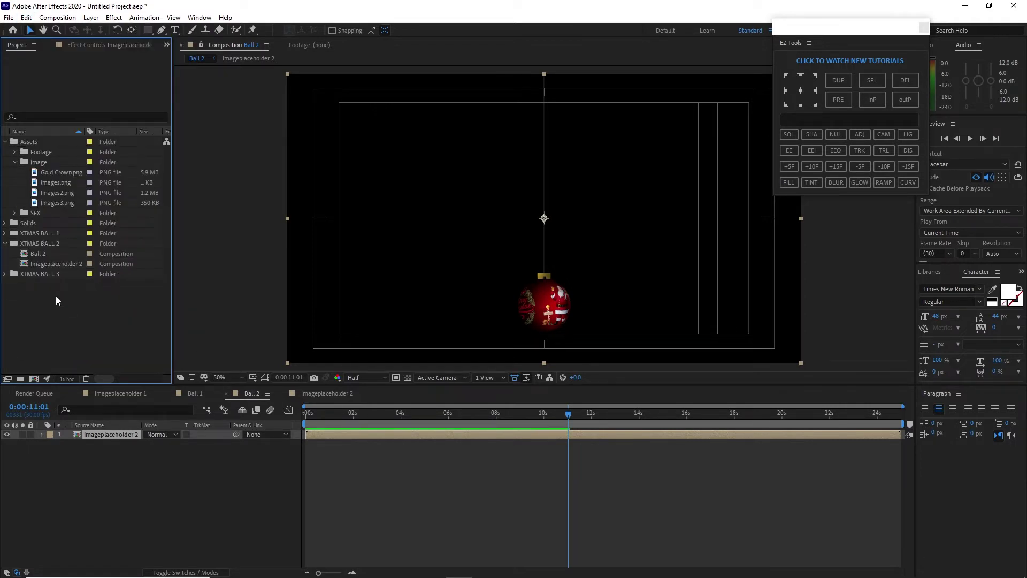
# Step: Open Ball 3 and Imageplaceholder 3, and replace the Images2.png layer in Imageplaceholder 3 with Images3.png
pyautogui.click(5, 274)
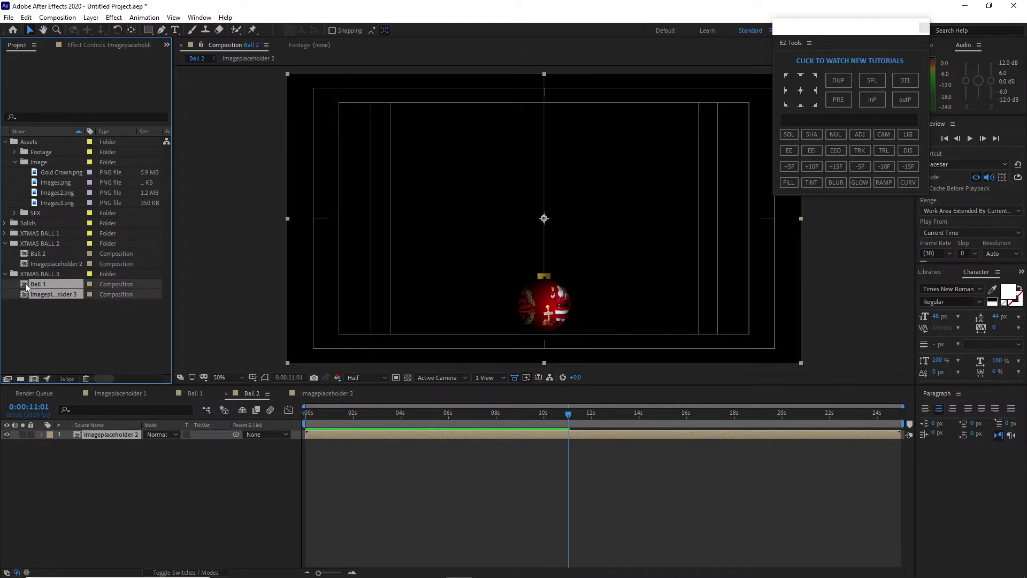
pyautogui.doubleClick(26, 287)
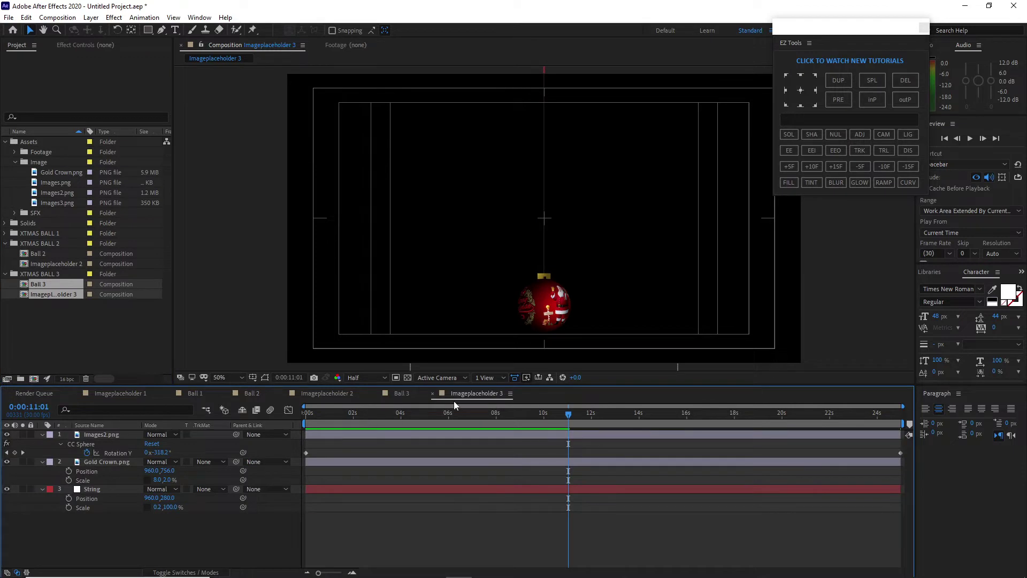
pyautogui.click(101, 435)
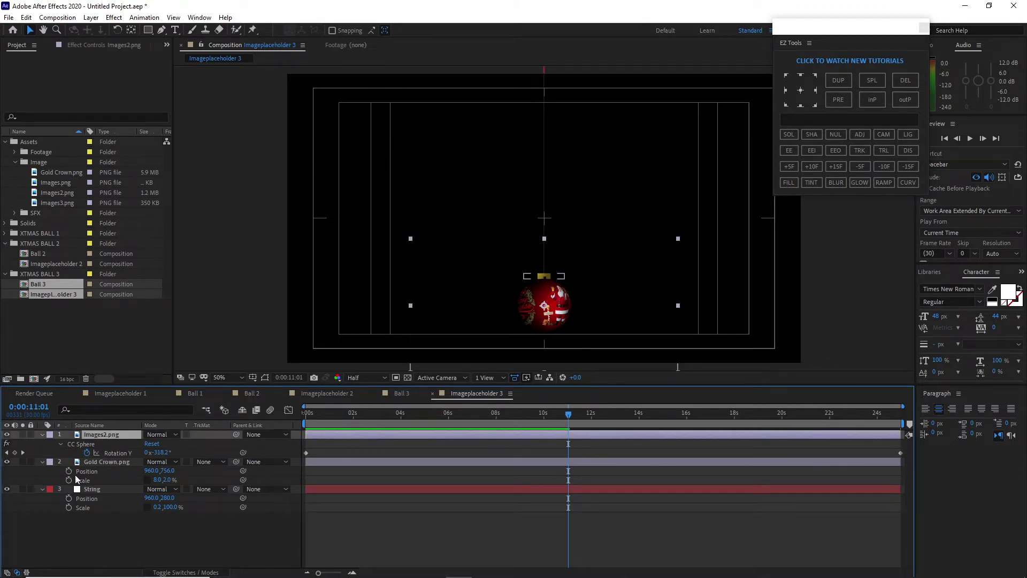
pyautogui.press('u')
pyautogui.moveTo(58, 203); pyautogui.dragTo(77, 438)
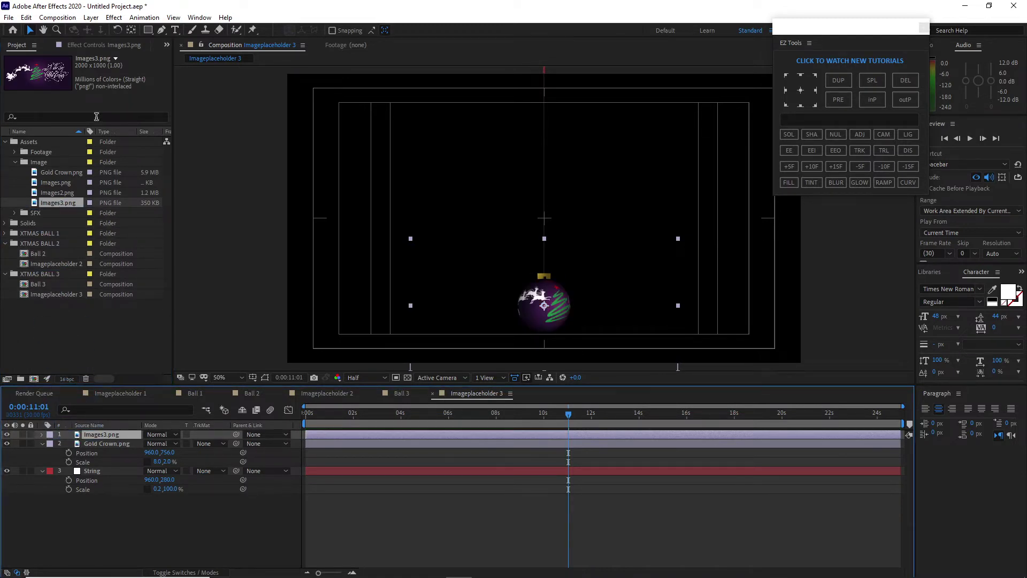
# Step: Set the Images3.png layer's CC Sphere Rotation Y to 2 revolutions at the last frame, 0:00:24:29
pyautogui.click(89, 46)
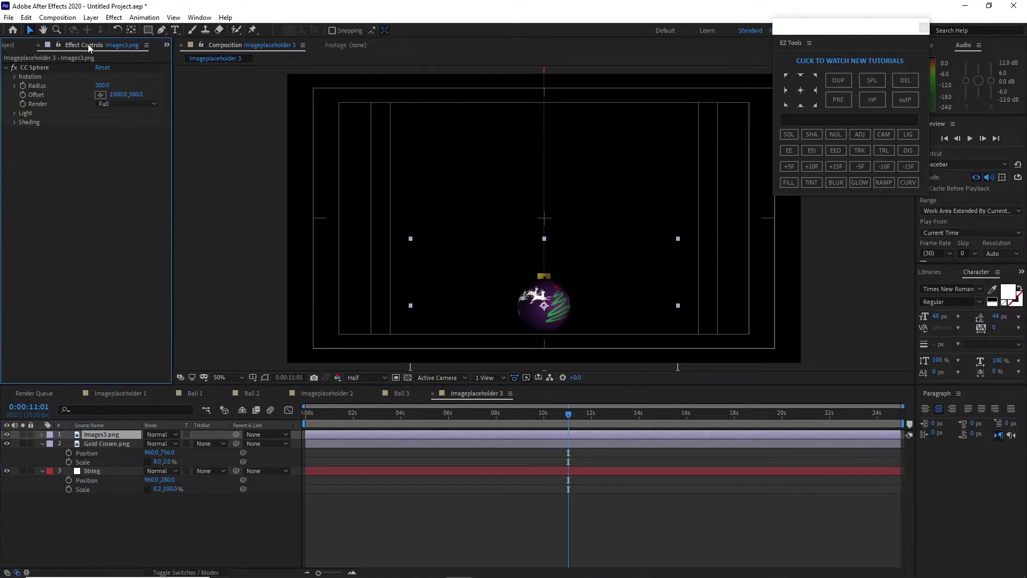
pyautogui.click(15, 77)
pyautogui.moveTo(573, 413); pyautogui.dragTo(904, 405)
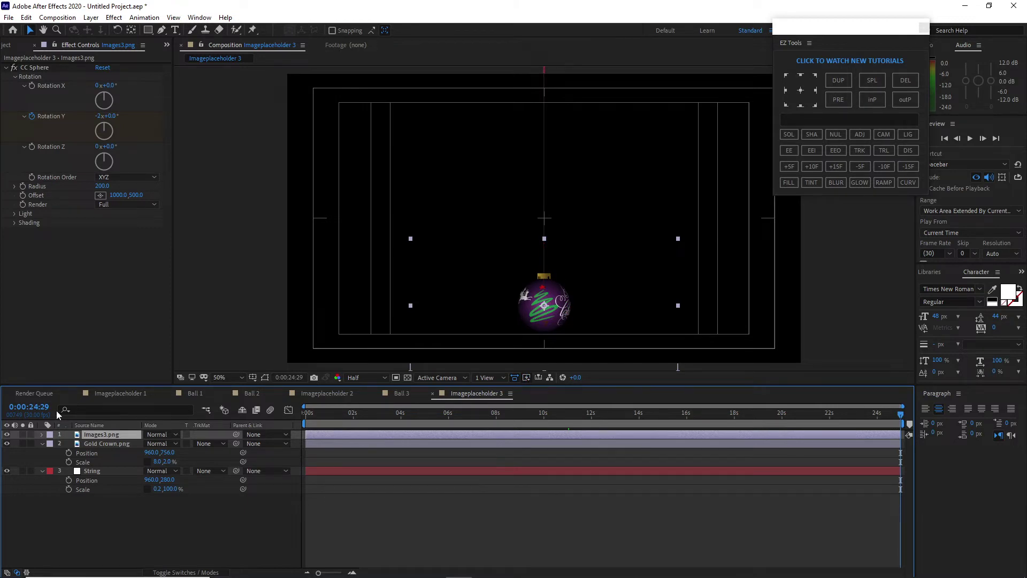
pyautogui.press('u')
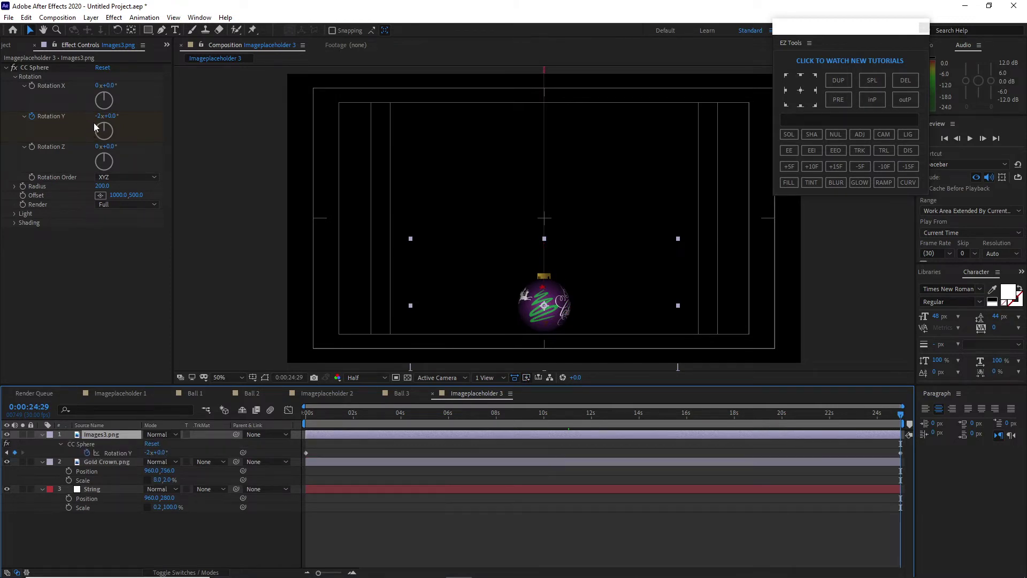
pyautogui.click(100, 116)
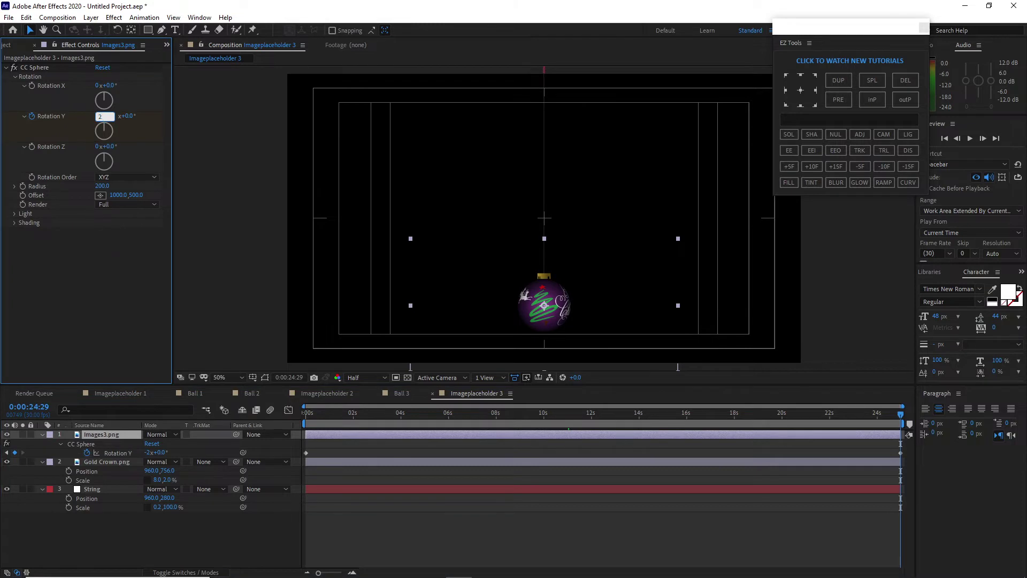
pyautogui.write('2')
pyautogui.click(117, 463)
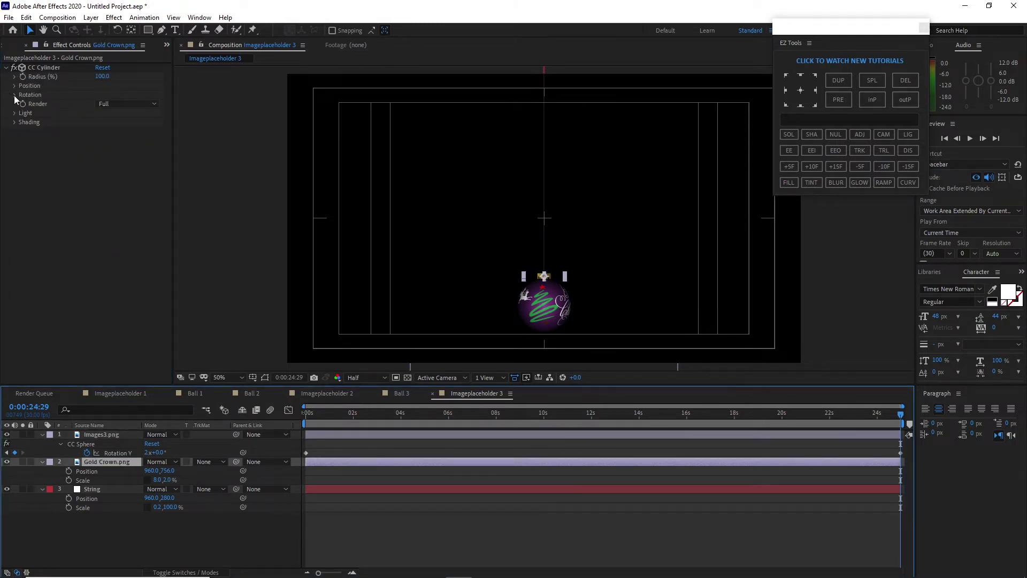
# Step: Change the Gold Crown.png layer's CC Cylinder Rotation Y at the last frame to a negative number of revolutions
pyautogui.click(15, 95)
pyautogui.click(100, 134)
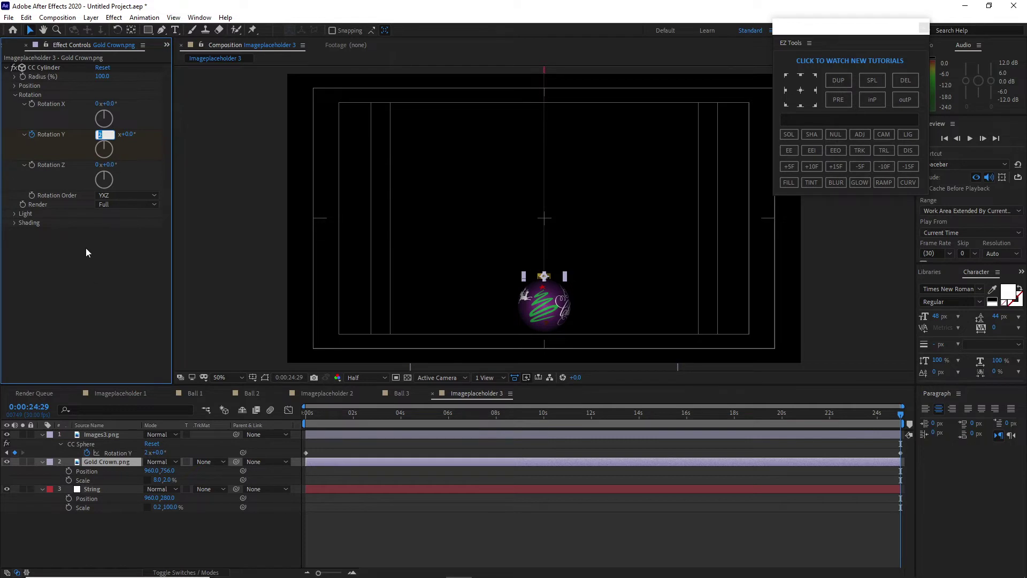
pyautogui.write('-')
pyautogui.press('Return')
# Step: Set the String layer's CC Cylinder Rotation Y to -2 revolutions at the last frame and preview the spin
pyautogui.click(123, 490)
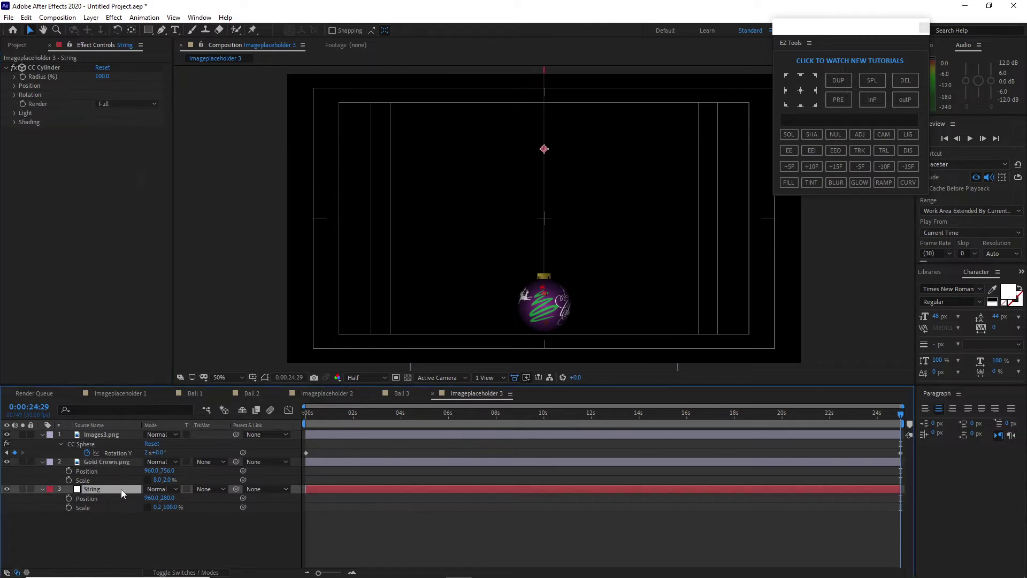
pyautogui.click(15, 94)
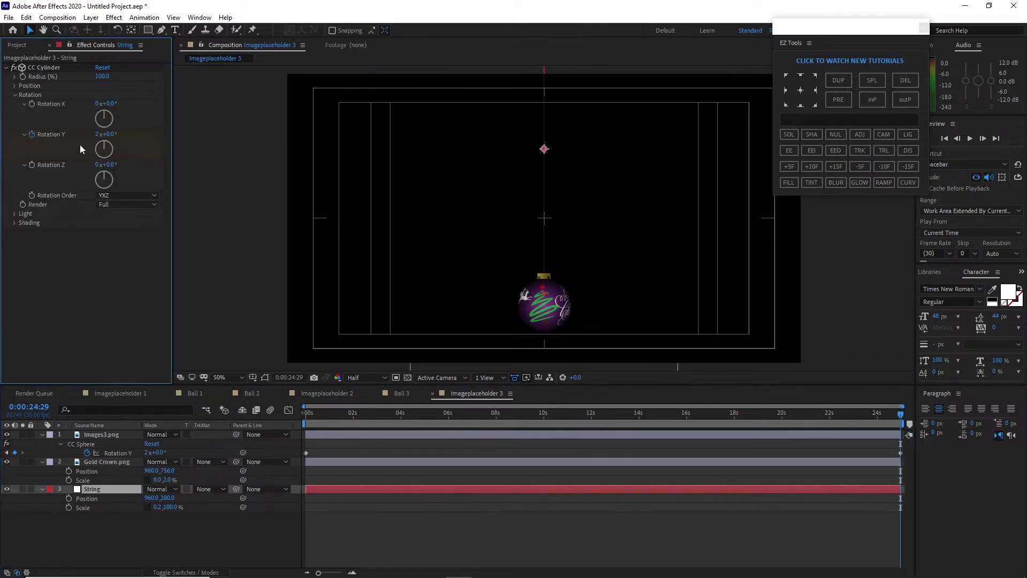
pyautogui.click(100, 134)
pyautogui.write('-2')
pyautogui.click(970, 138)
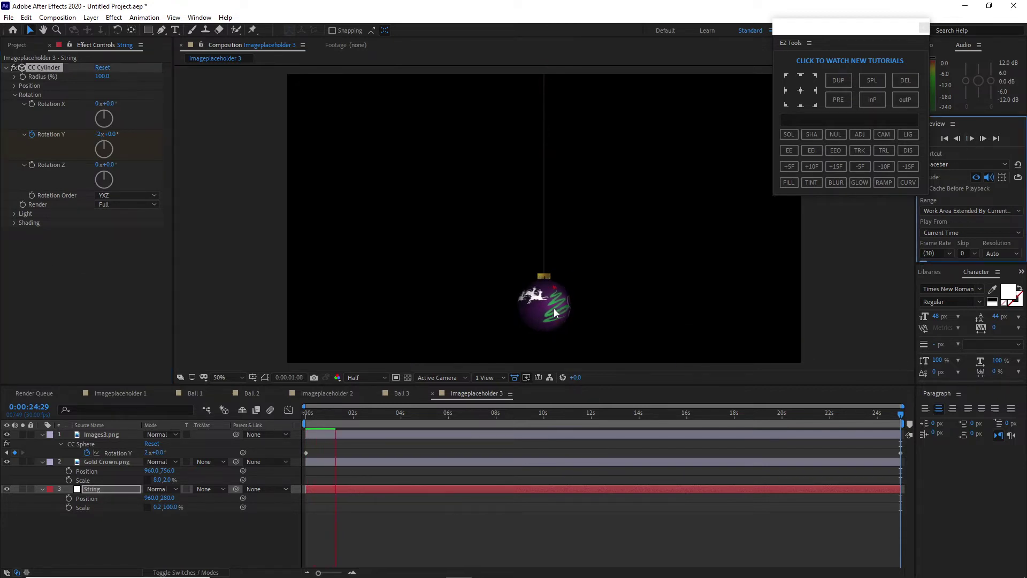
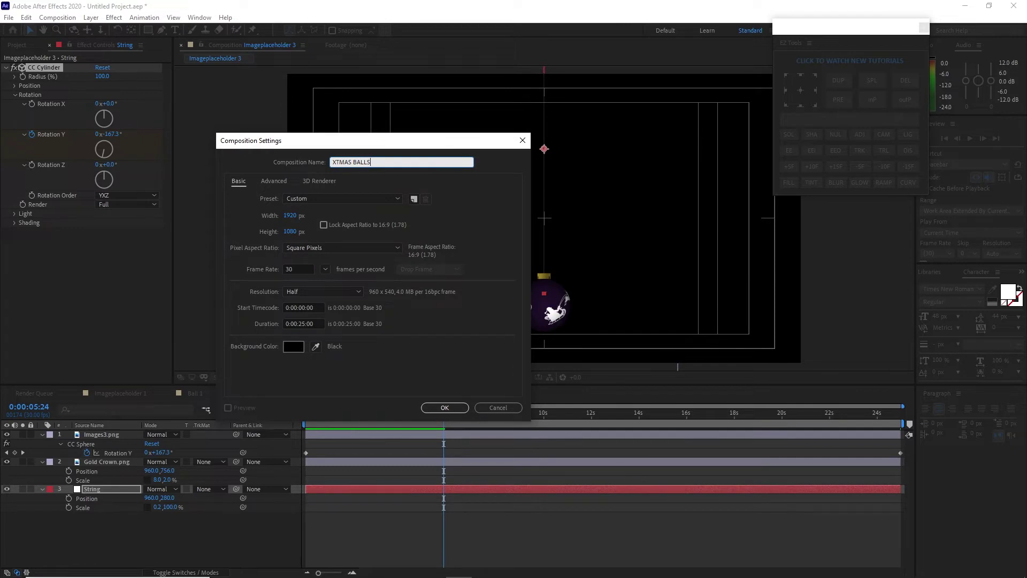
# Step: Create a 1920 x 1080, 30 fps, 25-second composition named XTMAS BALLS and add Ball 1, Ball 2 and Ball 3 to it
pyautogui.click(457, 409)
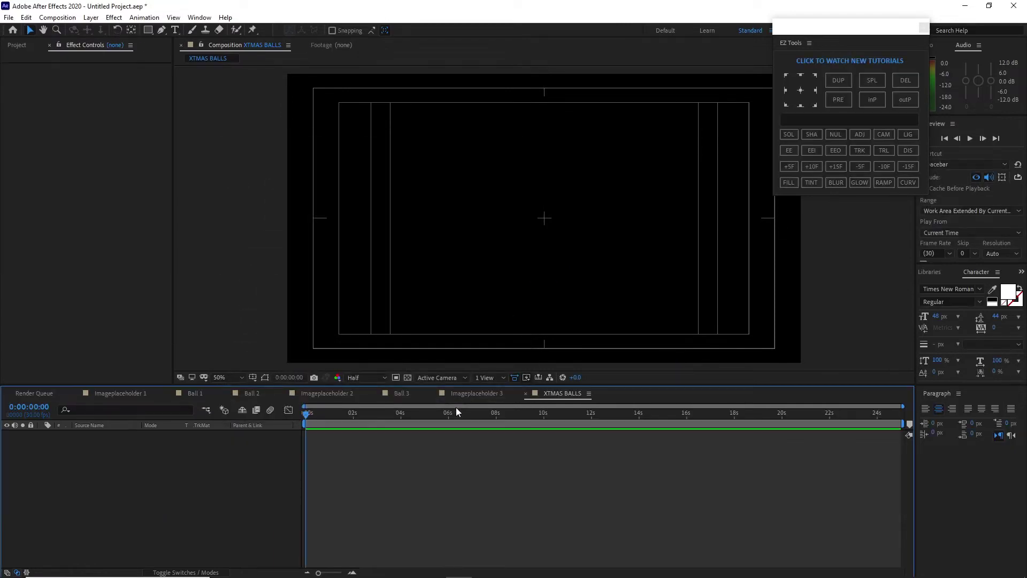
pyautogui.click(16, 45)
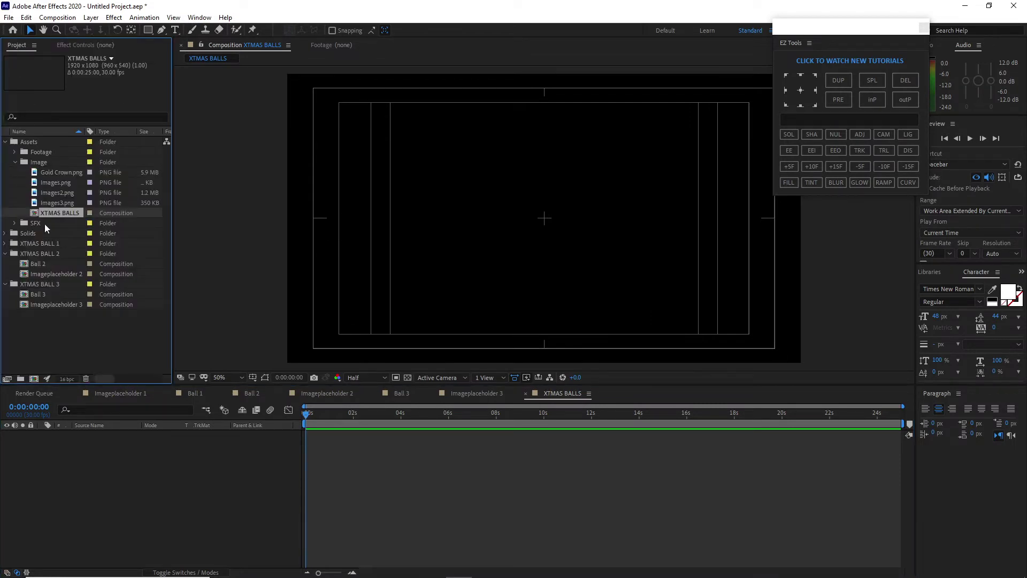
pyautogui.moveTo(43, 169); pyautogui.dragTo(88, 406)
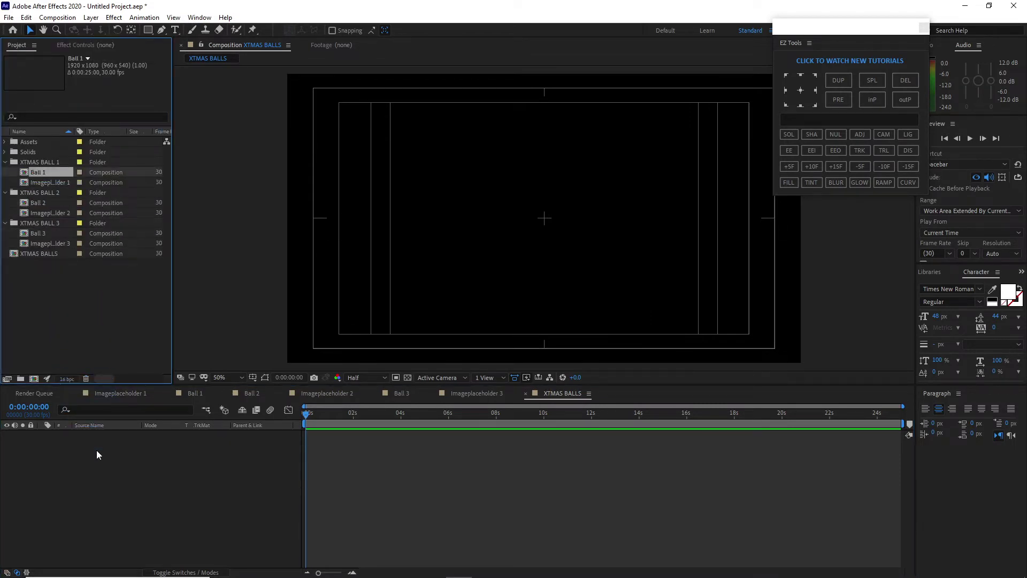
pyautogui.moveTo(49, 206); pyautogui.dragTo(82, 452)
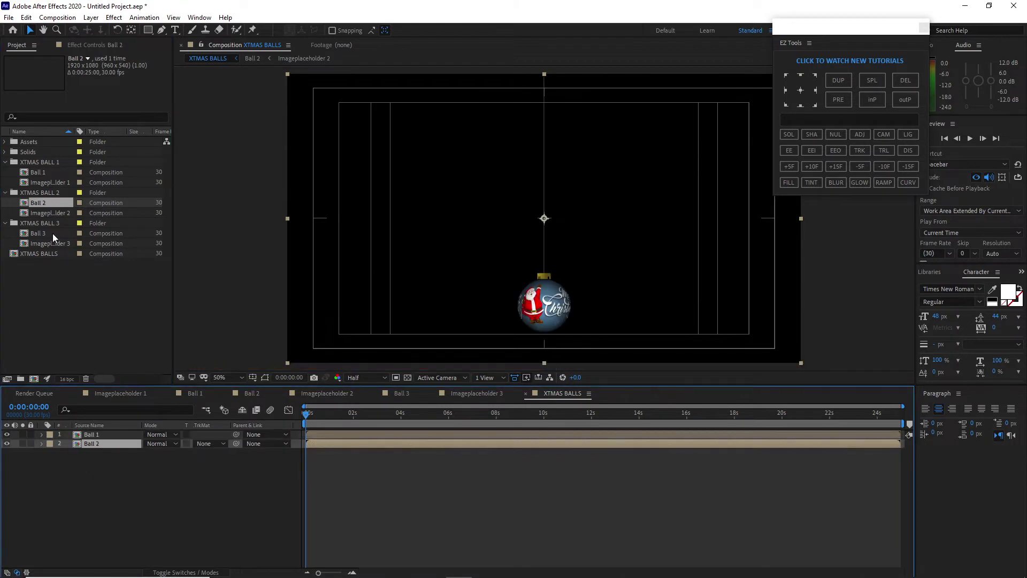
pyautogui.moveTo(53, 236); pyautogui.dragTo(98, 437)
# Step: Reveal the three ball layers' Position and spread them horizontally, with Ball 2 at X 762 and Ball 3 at X 1161
pyautogui.click(96, 435)
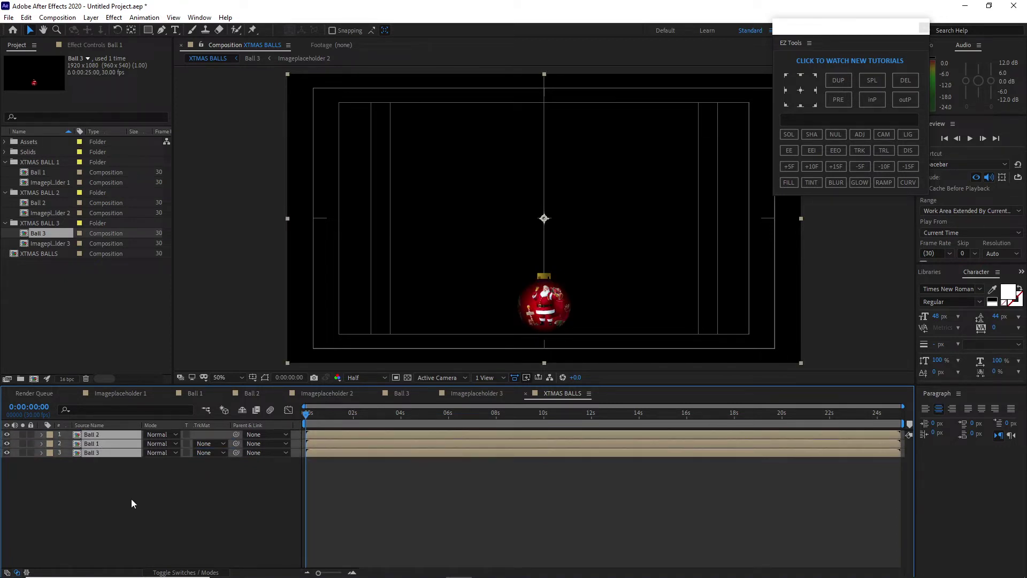
pyautogui.press('p')
pyautogui.moveTo(151, 443); pyautogui.dragTo(66, 466)
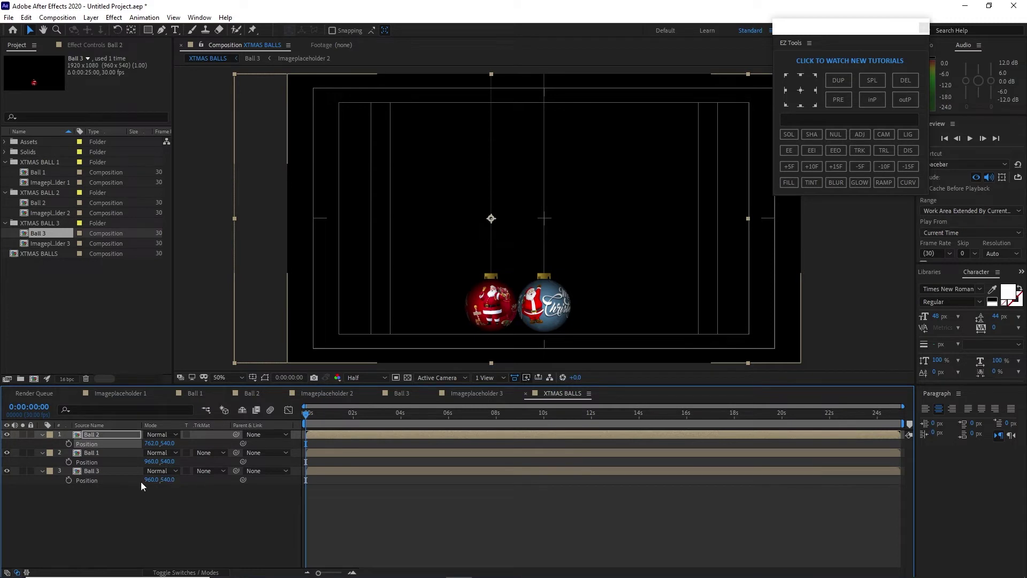
pyautogui.moveTo(154, 480); pyautogui.dragTo(262, 490)
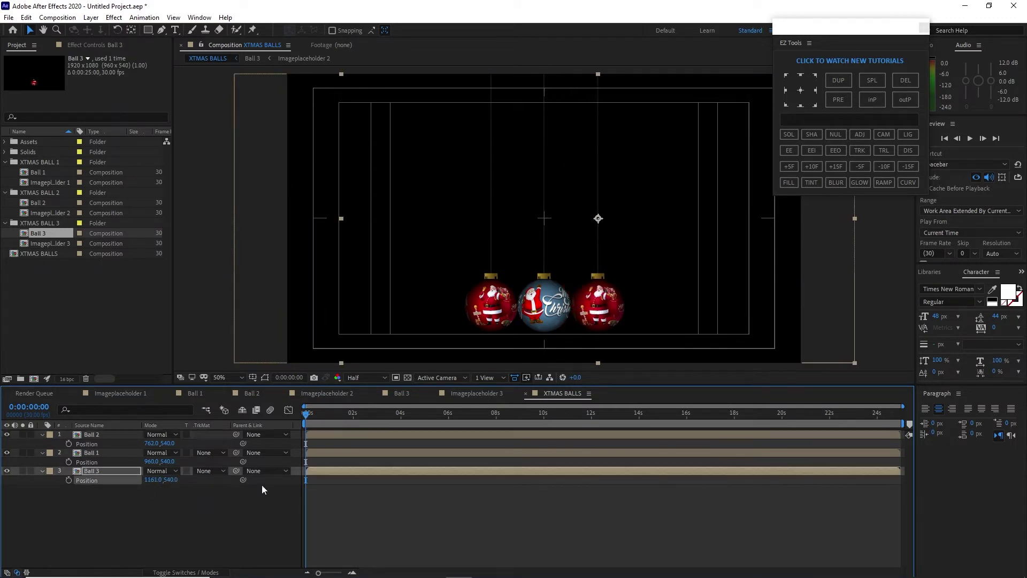
# Step: Replace the Imageplaceholder 2 layer inside Ball 3 with Imageplaceholder 3 and return to the XTMAS BALLS composition
pyautogui.click(403, 394)
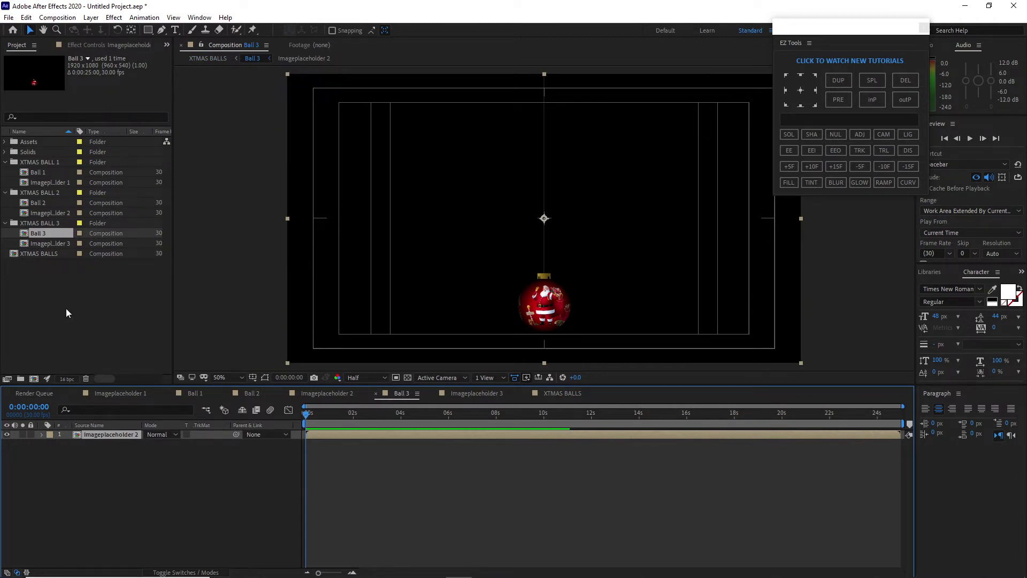
pyautogui.click(59, 242)
pyautogui.moveTo(59, 242); pyautogui.dragTo(101, 440)
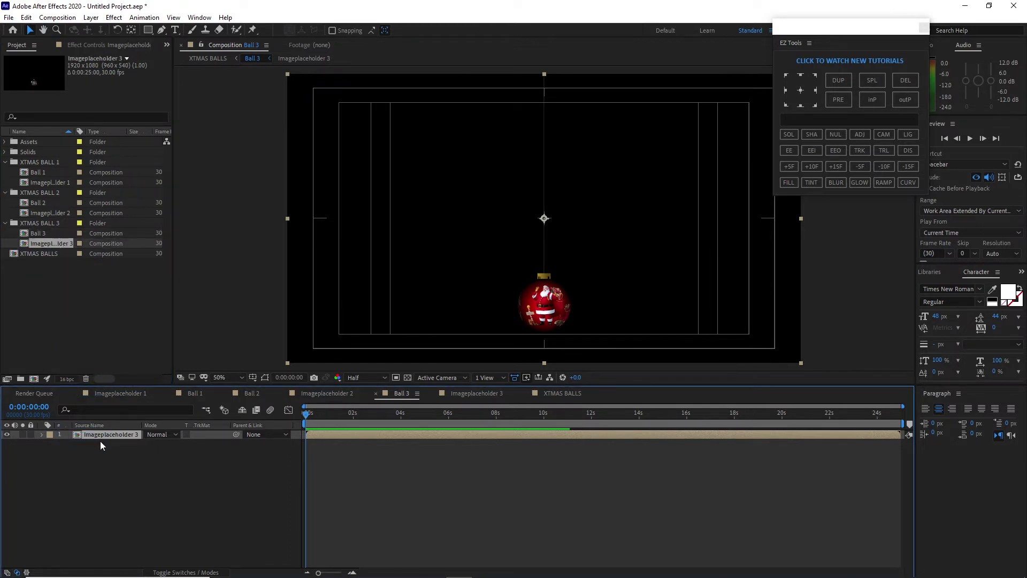
pyautogui.click(548, 393)
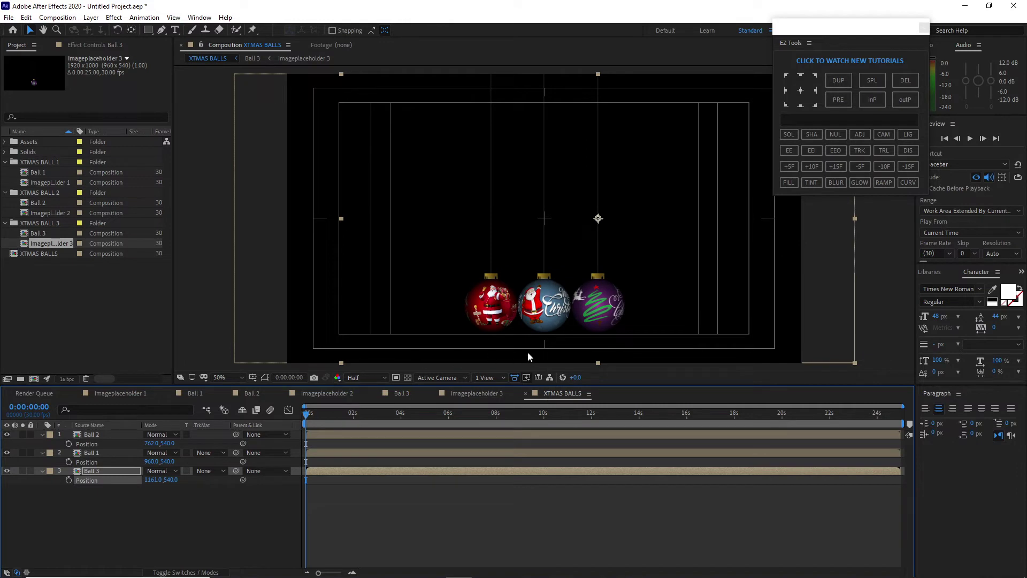
# Step: Stagger the hanging balls by moving Ball 2 to 853, 313 and Ball 3 to 1080, 379, and preview the animation
pyautogui.moveTo(491, 305); pyautogui.dragTo(491, 269)
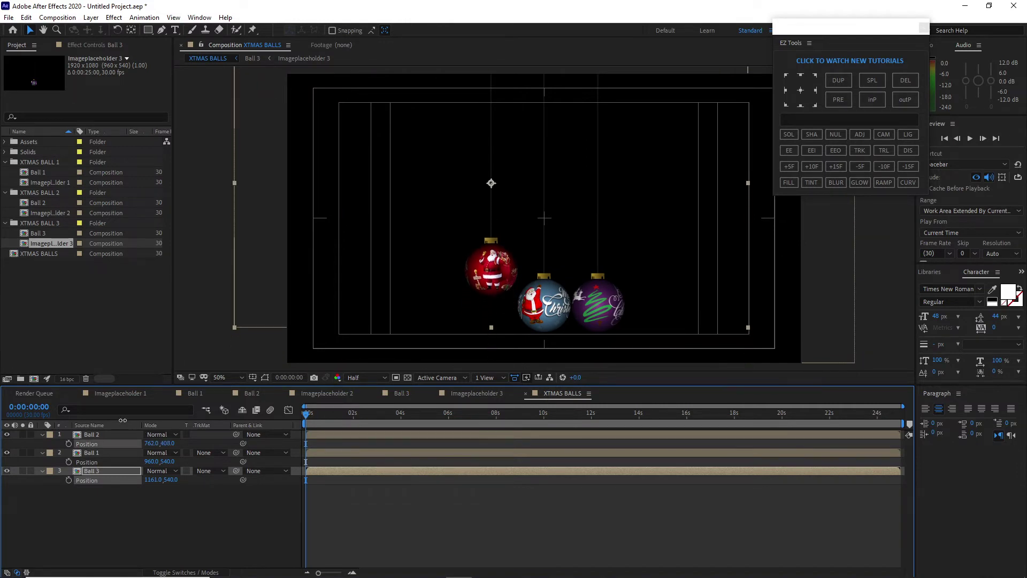
pyautogui.moveTo(151, 443); pyautogui.dragTo(102, 473)
pyautogui.moveTo(171, 480)
pyautogui.mouseDown()
pyautogui.moveTo(184, 481)
pyautogui.moveTo(155, 480)
pyautogui.mouseUp()
pyautogui.click(171, 505)
pyautogui.click(154, 480)
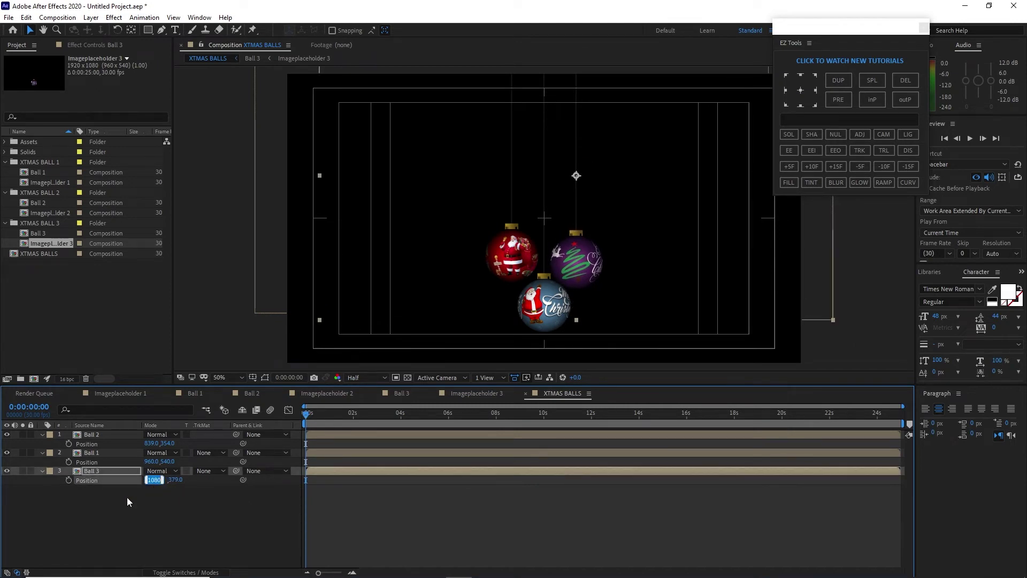
pyautogui.moveTo(167, 443); pyautogui.dragTo(154, 444)
pyautogui.press('space')
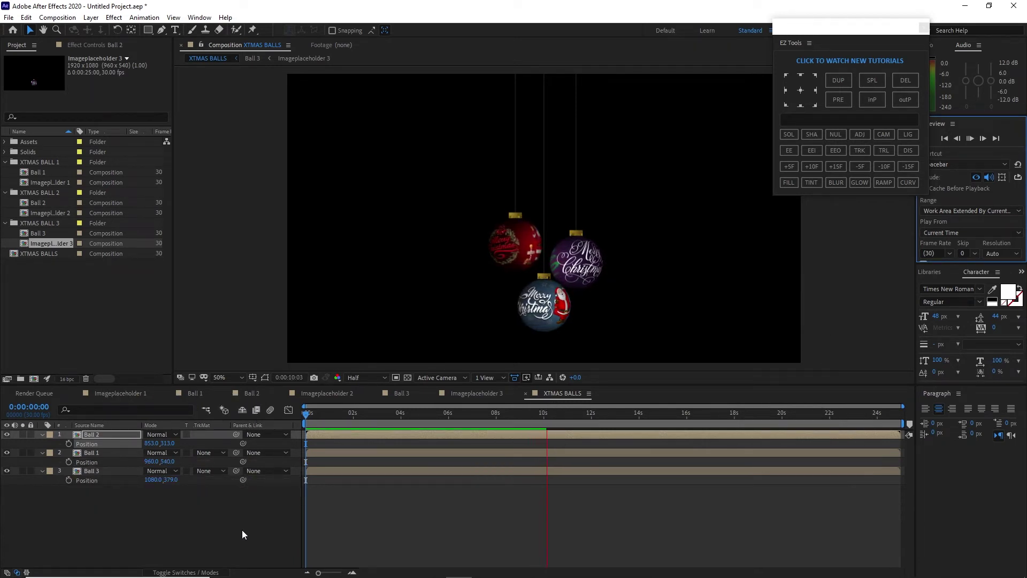
pyautogui.press('space')
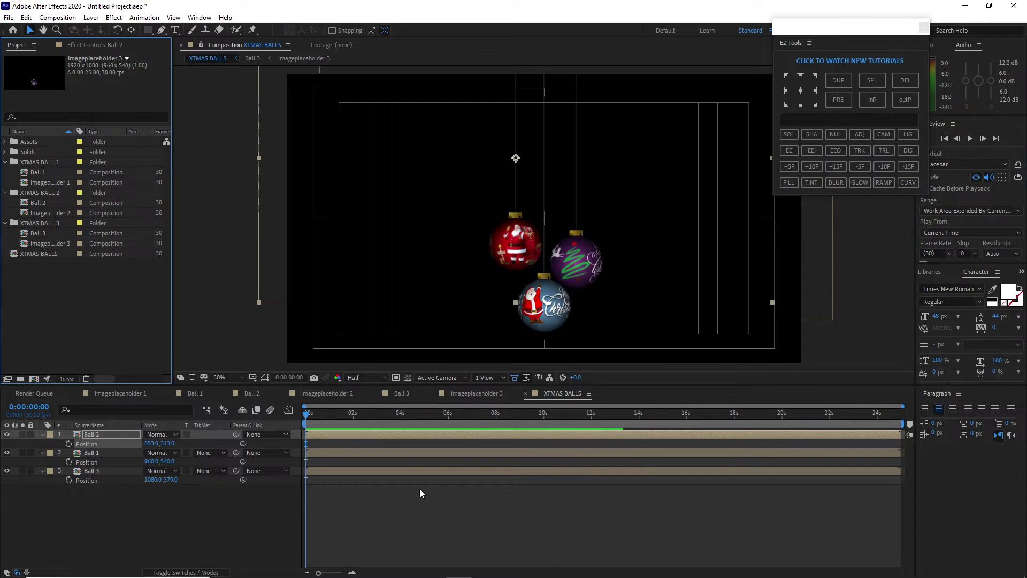
# Step: Add a three-line text layer reading "It is not how much material you give," and place it to the left of the blue ball
pyautogui.hotkey('ctrl', 't')
pyautogui.click(398, 255)
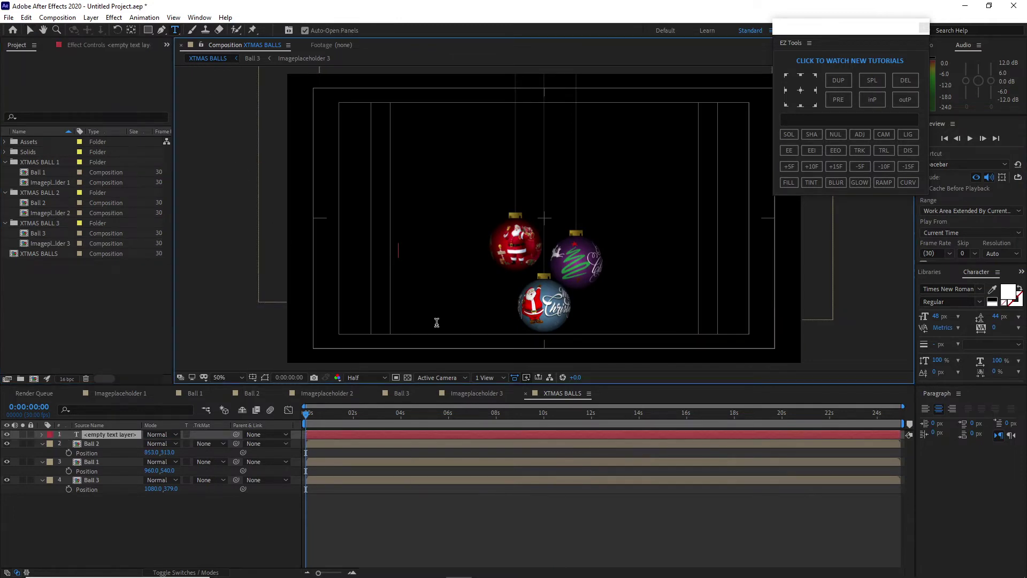
pyautogui.write('It is')
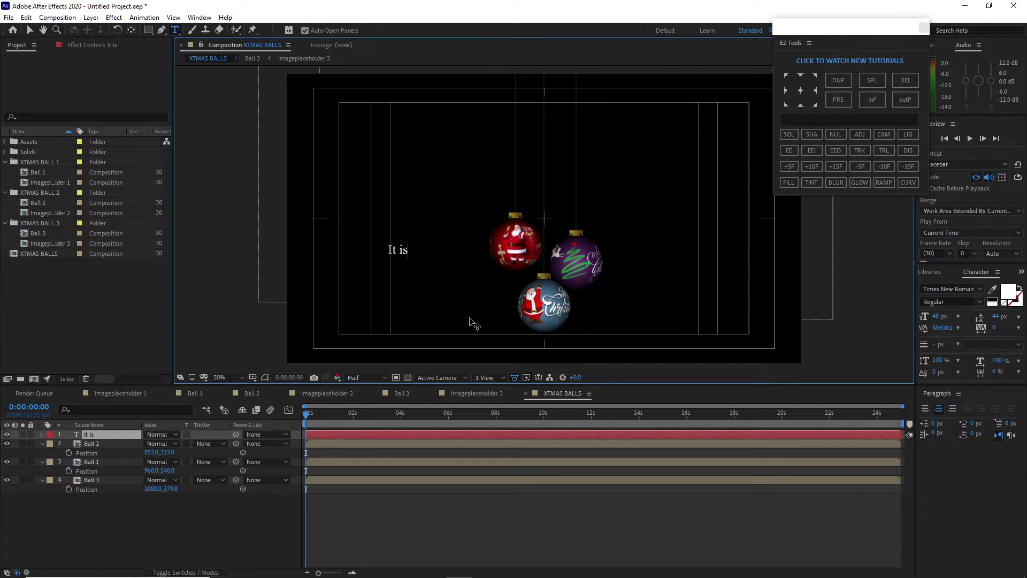
pyautogui.write(' not ')
pyautogui.write('how much ')
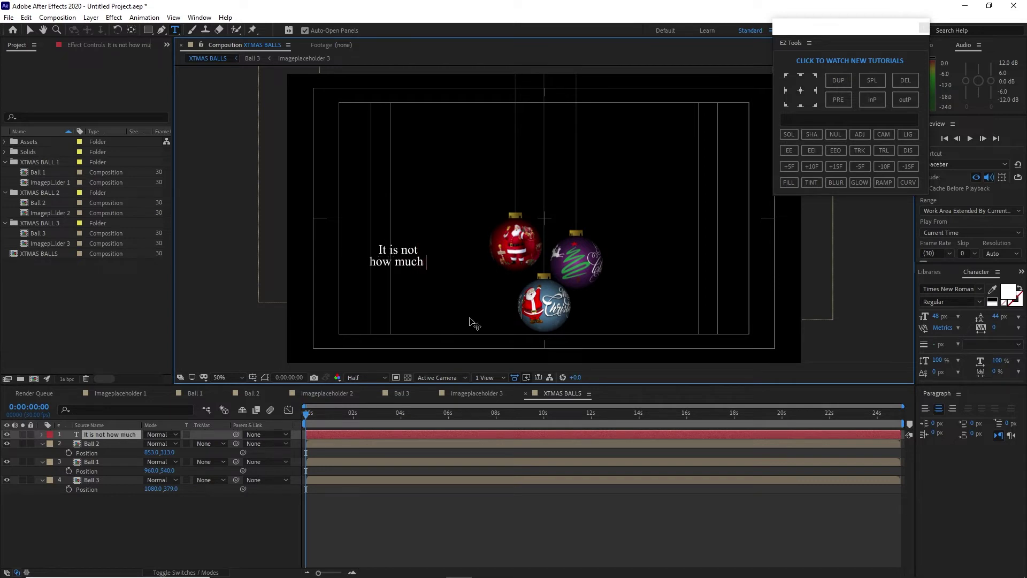
pyautogui.write('materia')
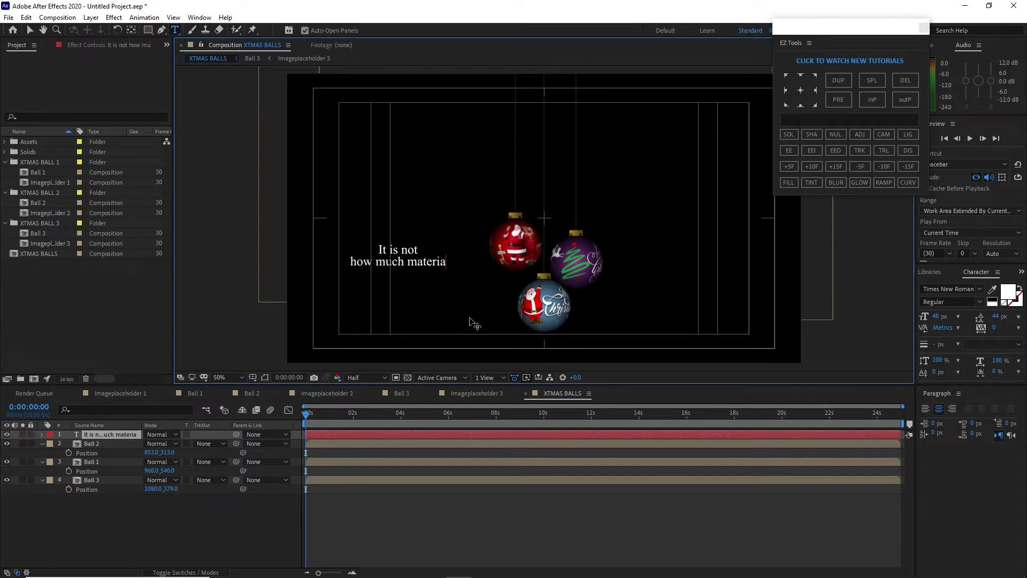
pyautogui.write('l you ')
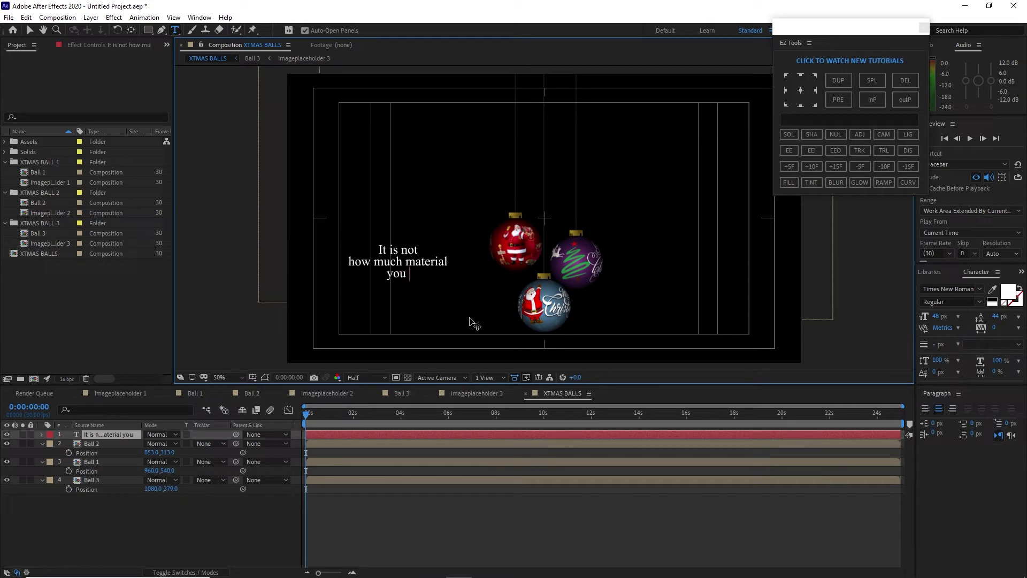
pyautogui.write('give,')
pyautogui.press('Escape')
pyautogui.press('v')
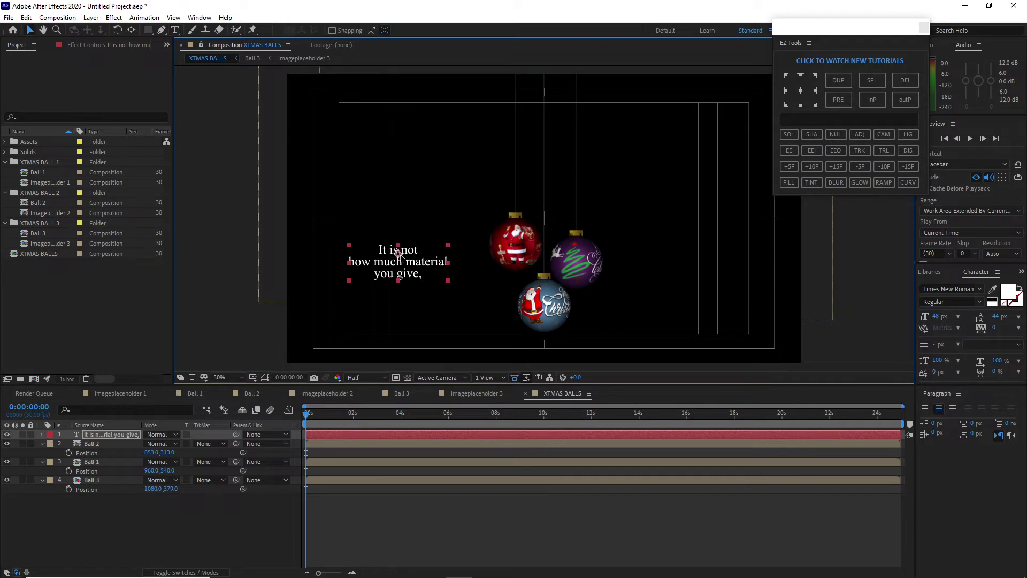
pyautogui.moveTo(398, 253); pyautogui.dragTo(455, 273)
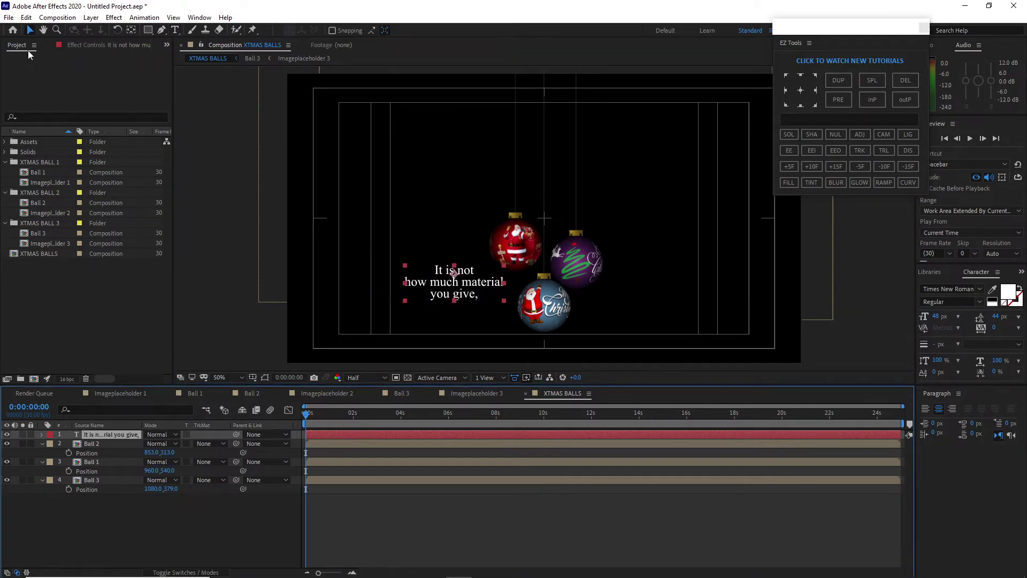
# Step: Duplicate the text layer and place the copy to the right of the blue ball
pyautogui.click(26, 17)
pyautogui.click(48, 156)
pyautogui.moveTo(454, 274); pyautogui.dragTo(626, 296)
# Step: Delete the word "not" from the first line of the duplicated text
pyautogui.doubleClick(108, 434)
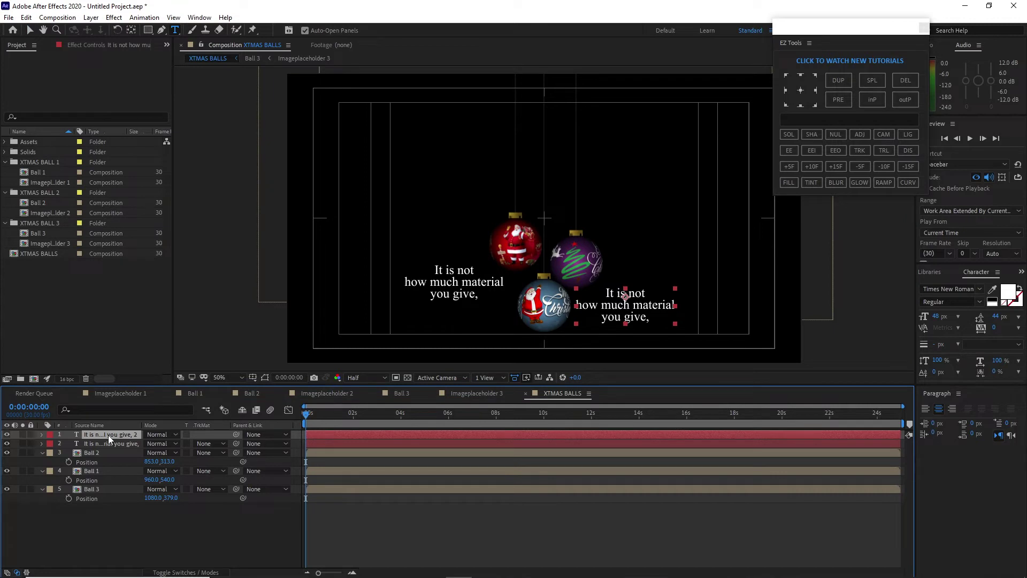
pyautogui.doubleClick(637, 294)
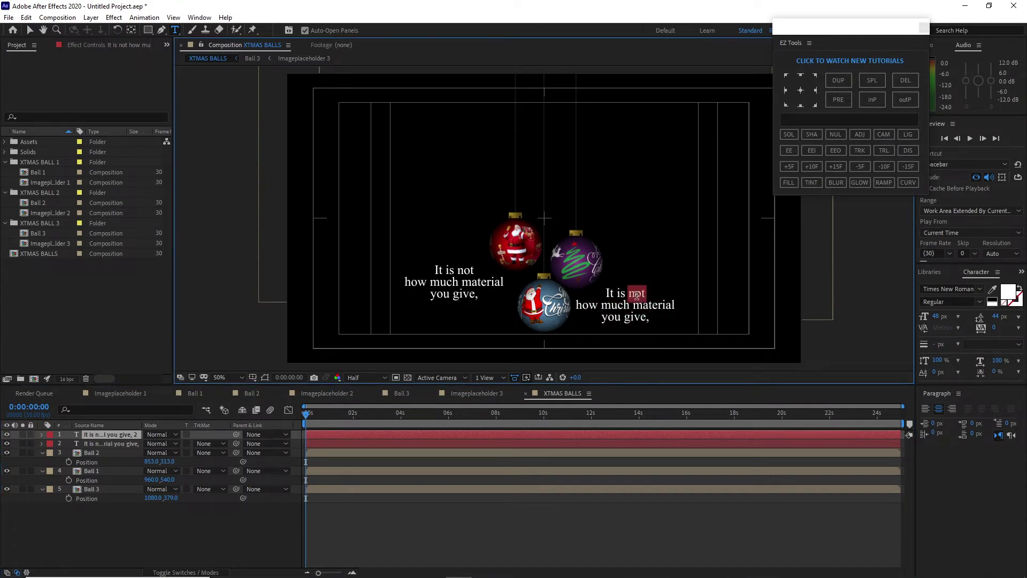
pyautogui.rightClick(636, 295)
pyautogui.click(663, 352)
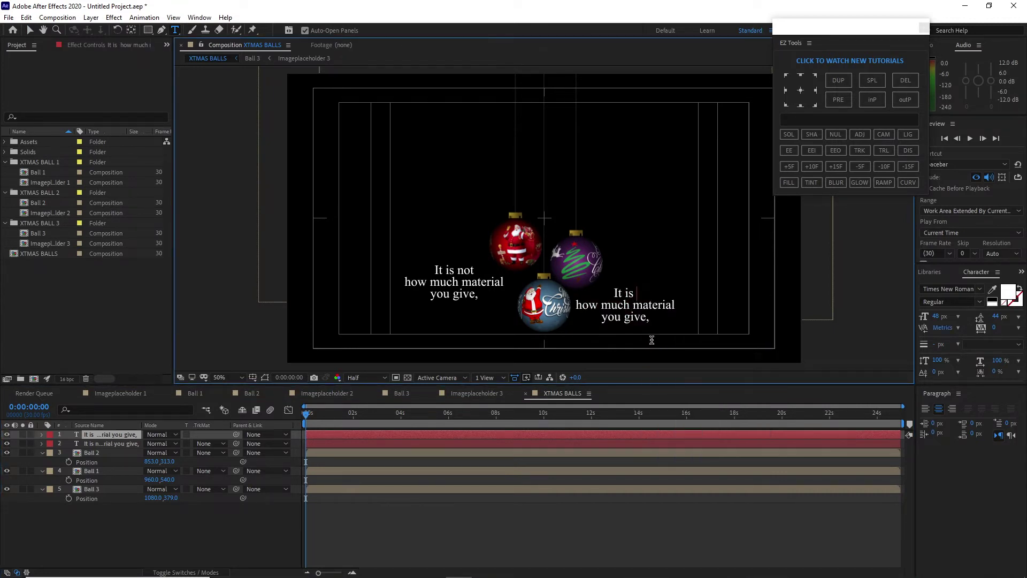
# Step: In the duplicated text, replace "material" with "Love" and the final comma with a period
pyautogui.doubleClick(633, 309)
pyautogui.press('Right')
pyautogui.doubleClick(633, 305)
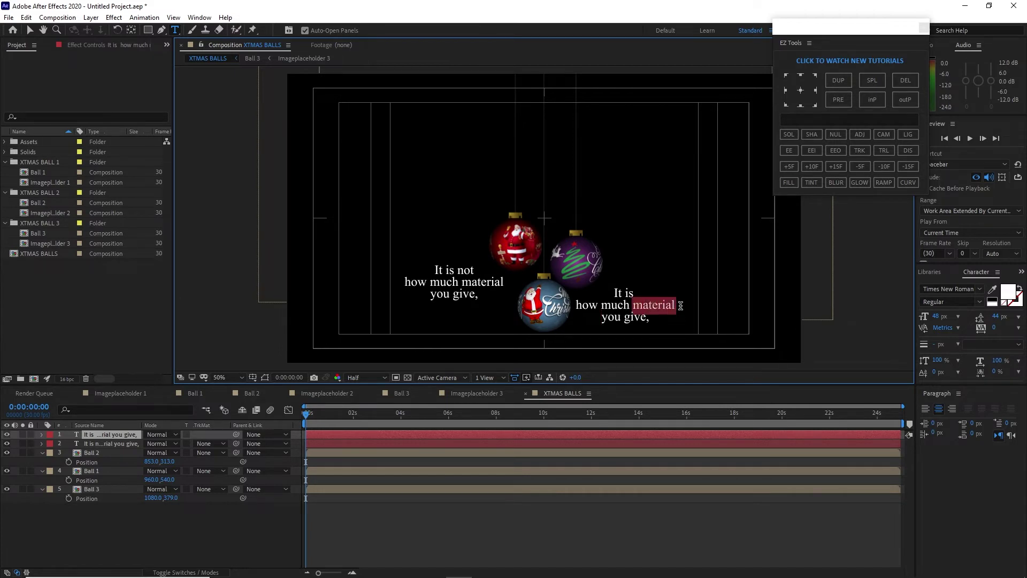
pyautogui.rightClick(668, 308)
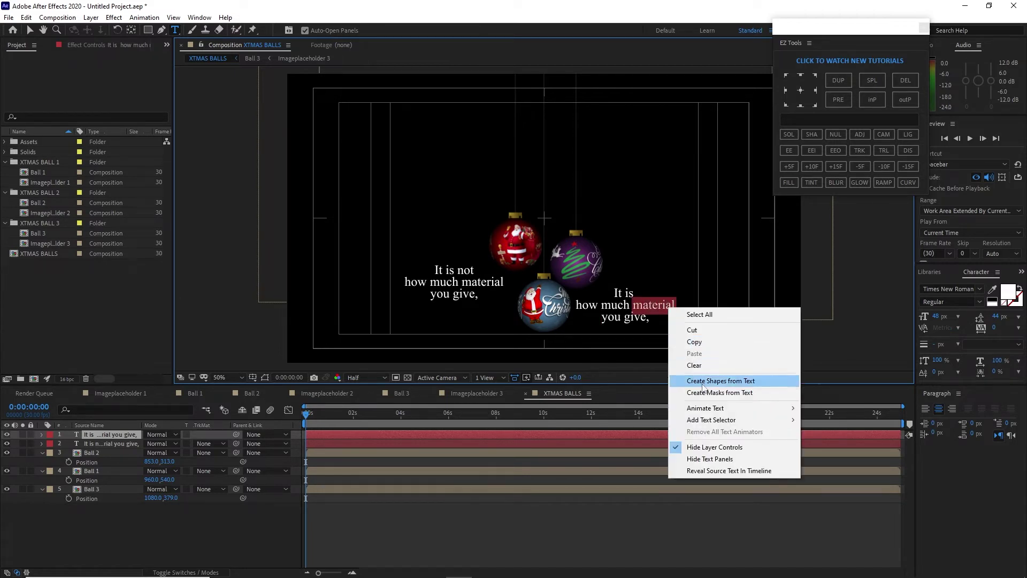
pyautogui.click(694, 365)
pyautogui.write('Love')
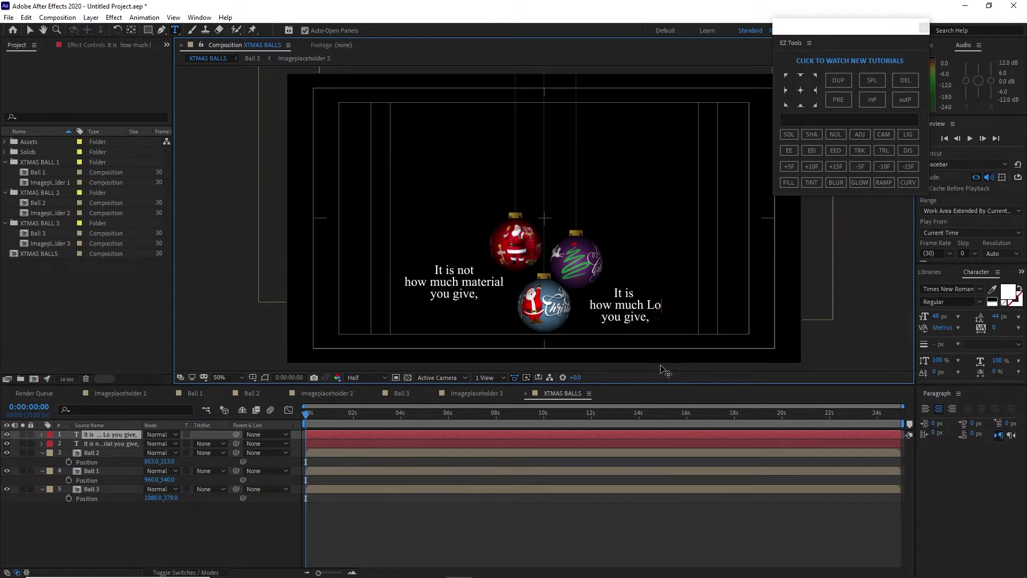
pyautogui.click(653, 321)
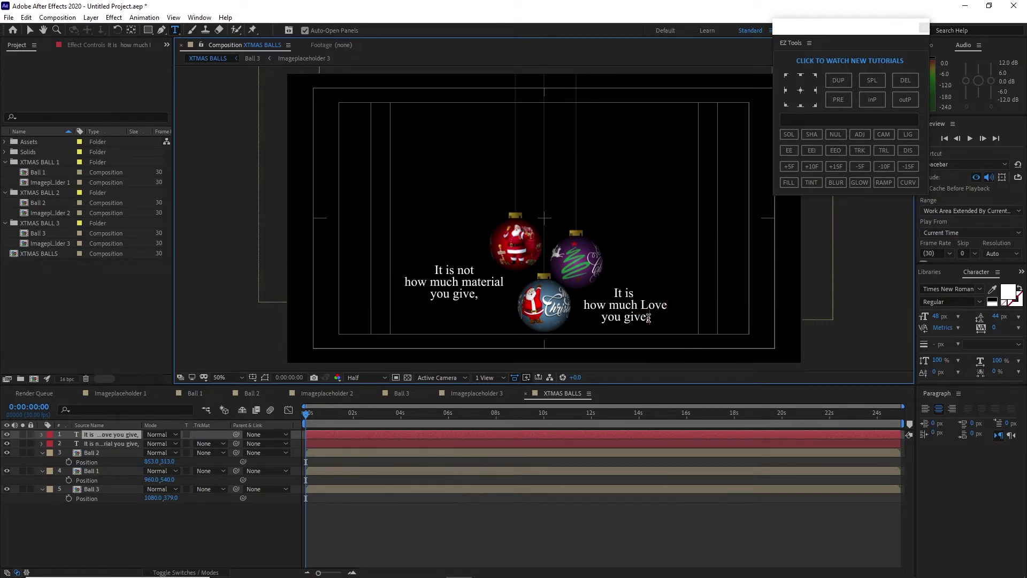
pyautogui.press('BackSpace')
pyautogui.write('.')
# Step: Show the opacity property of both text layers in the timeline
pyautogui.click(66, 433)
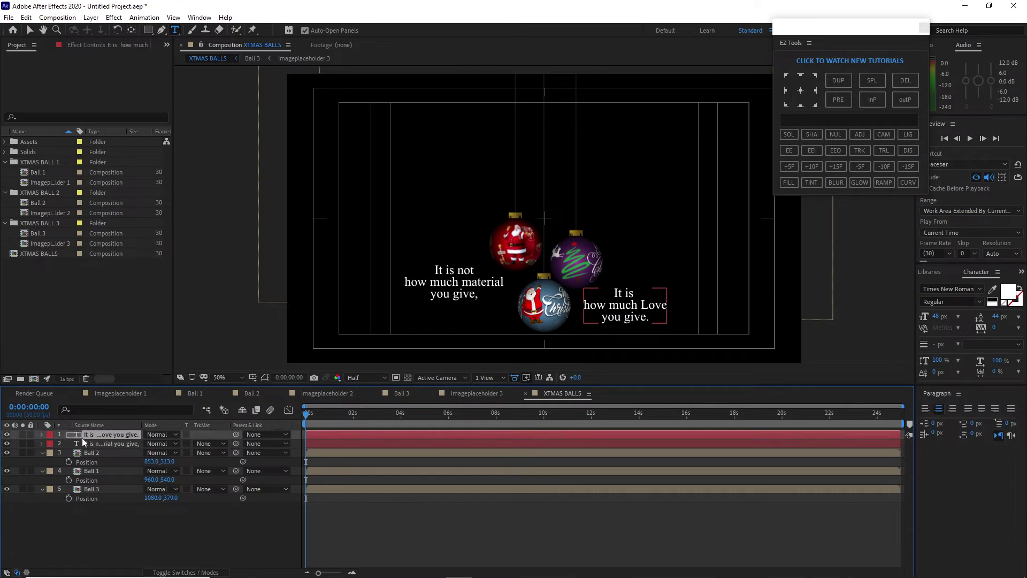
pyautogui.keyDown('shift'); pyautogui.click(88, 443); pyautogui.keyUp('shift')
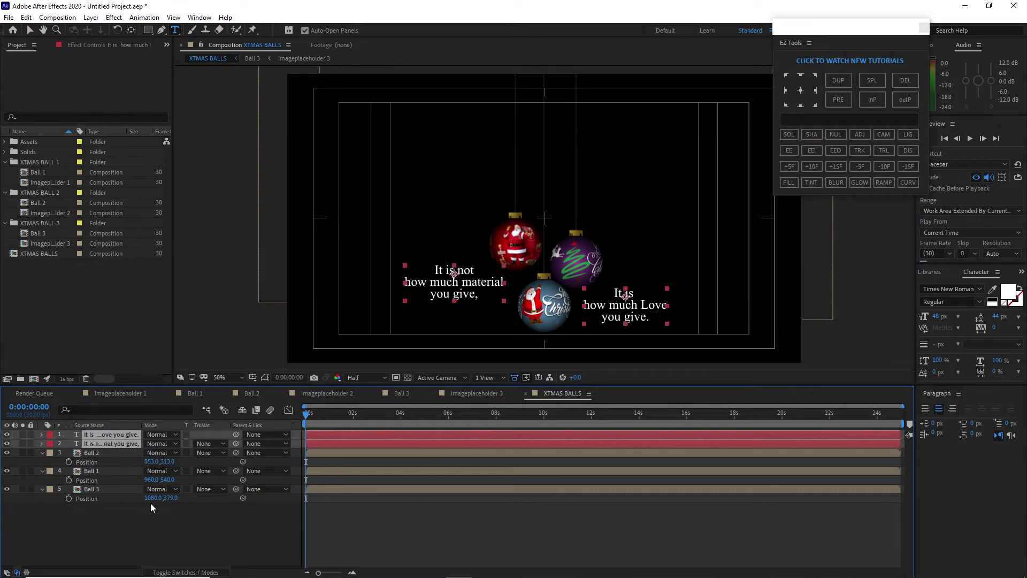
pyautogui.press('t')
pyautogui.press('F2')
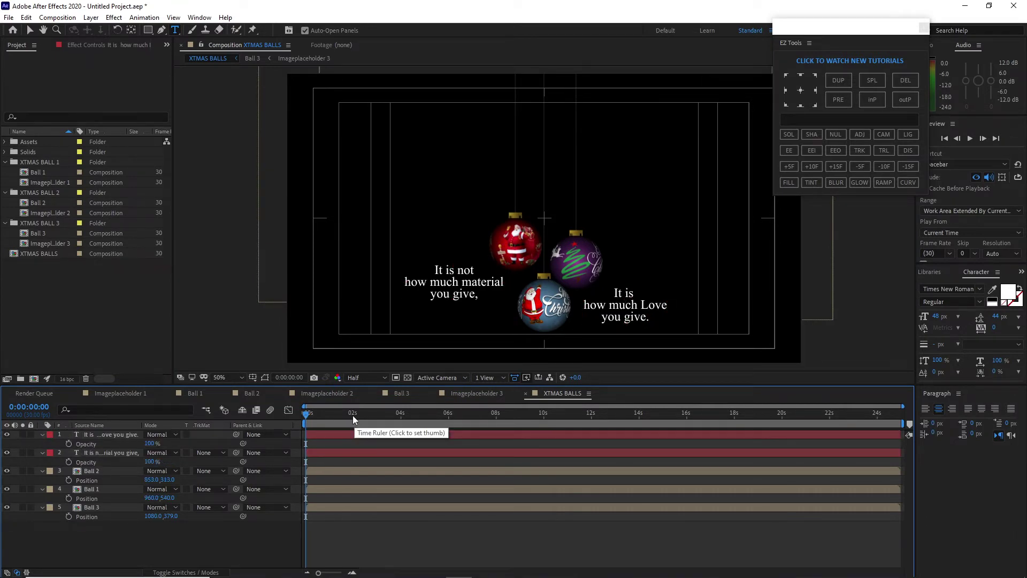
# Step: Keyframe the "It is not how much material you give," text's opacity from 0% at about 2 seconds to 100% at about 4 seconds
pyautogui.click(352, 415)
pyautogui.hotkey('ctrl', 'Down')
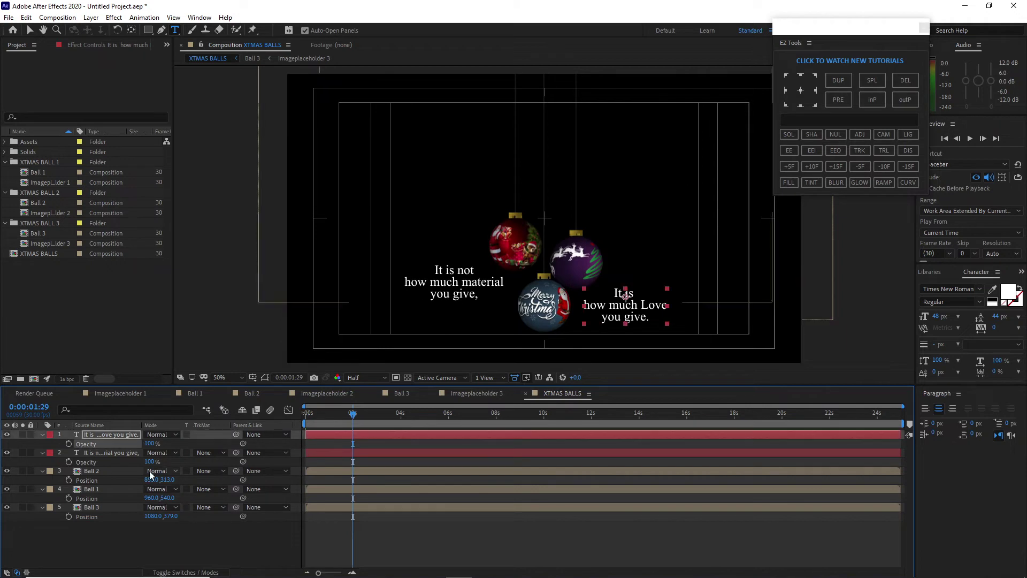
pyautogui.moveTo(150, 461); pyautogui.dragTo(80, 472)
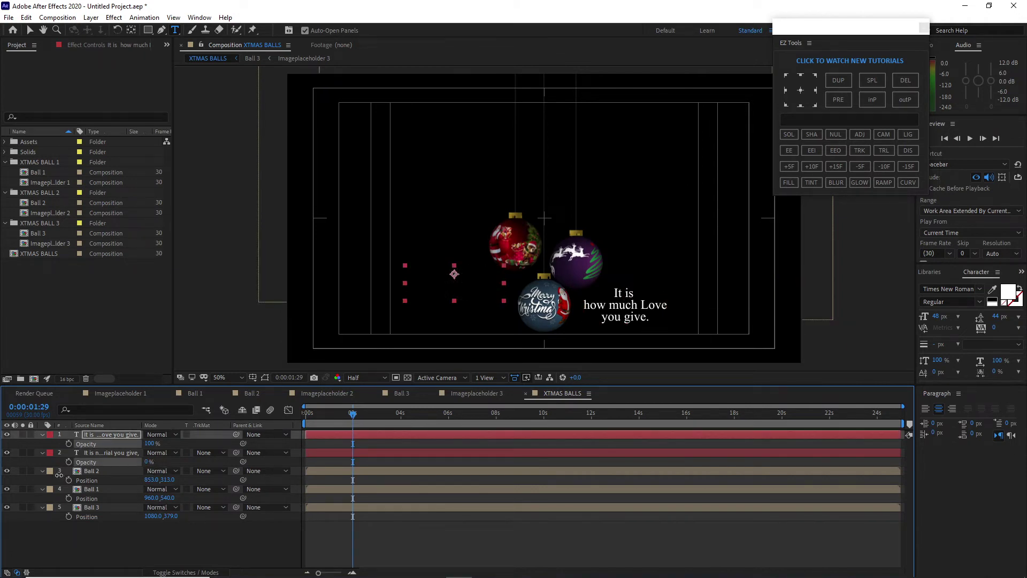
pyautogui.hotkey('ctrl', 'Down')
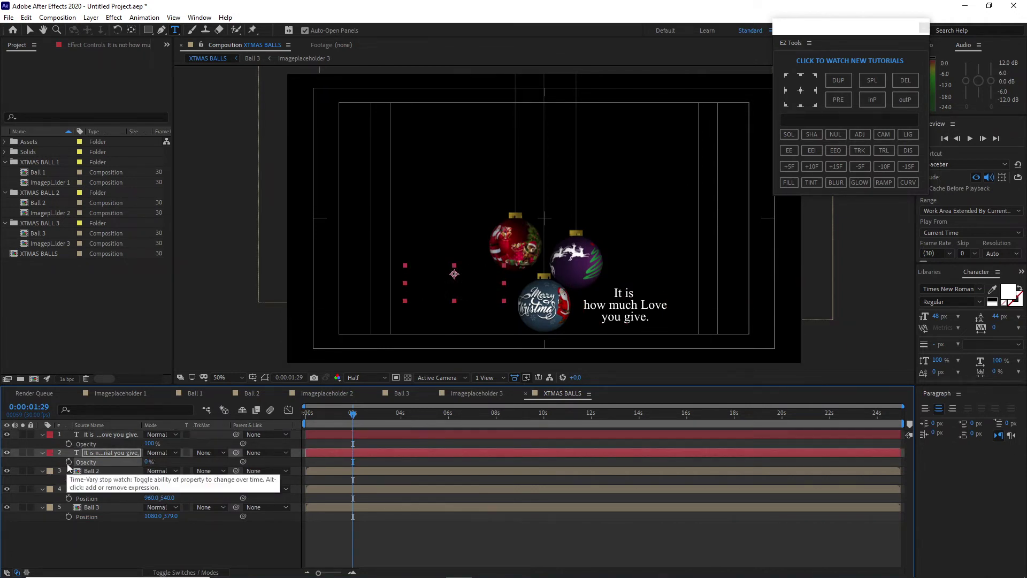
pyautogui.click(68, 462)
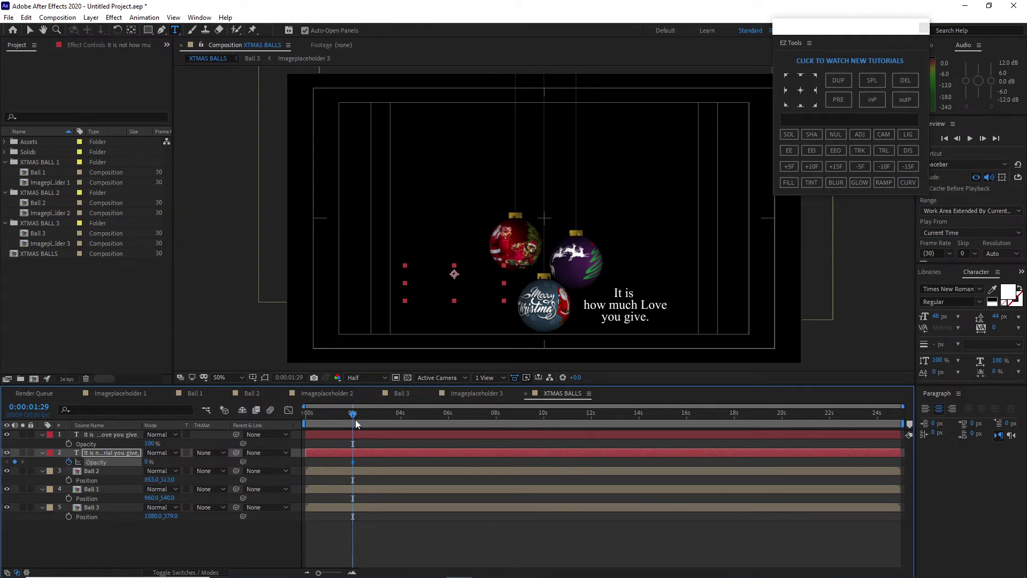
pyautogui.moveTo(352, 416); pyautogui.dragTo(400, 414)
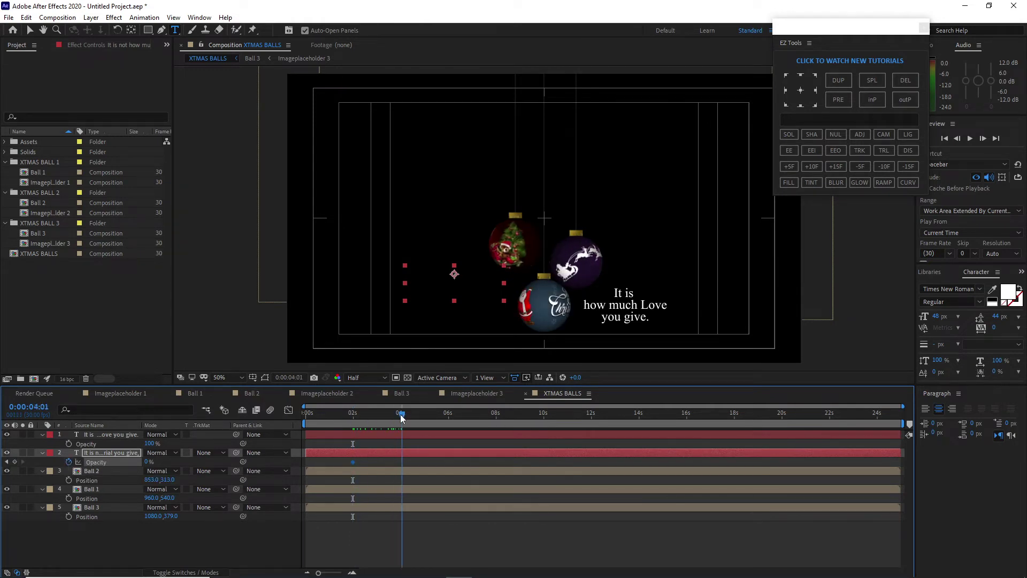
pyautogui.moveTo(148, 461); pyautogui.dragTo(219, 463)
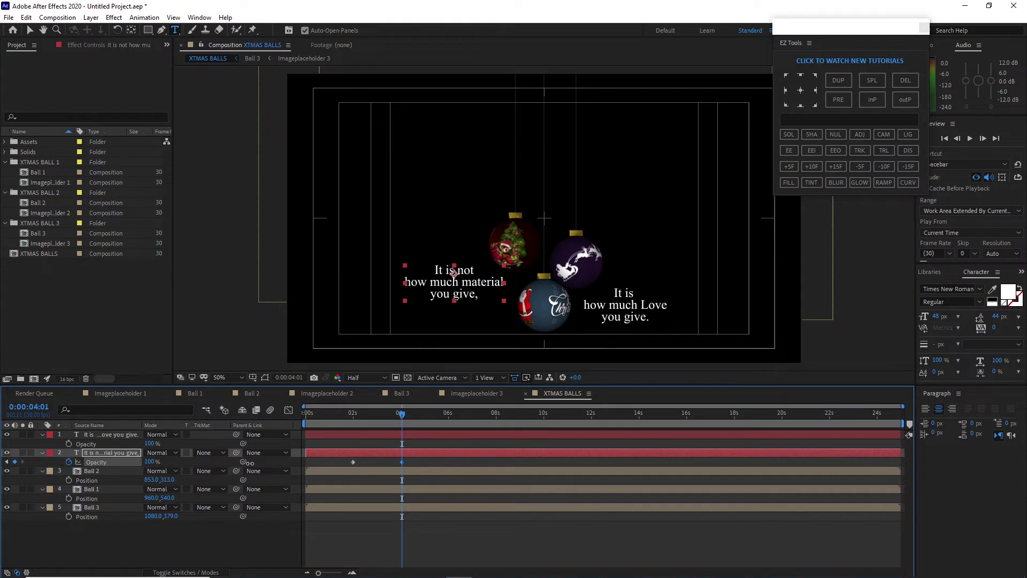
# Step: Keyframe the "It is how much Love you give." text's opacity from 0% at 0:00:04:01 to 99% at 0:00:06:01
pyautogui.click(150, 445)
pyautogui.click(150, 444)
pyautogui.write('0')
pyautogui.press('Return')
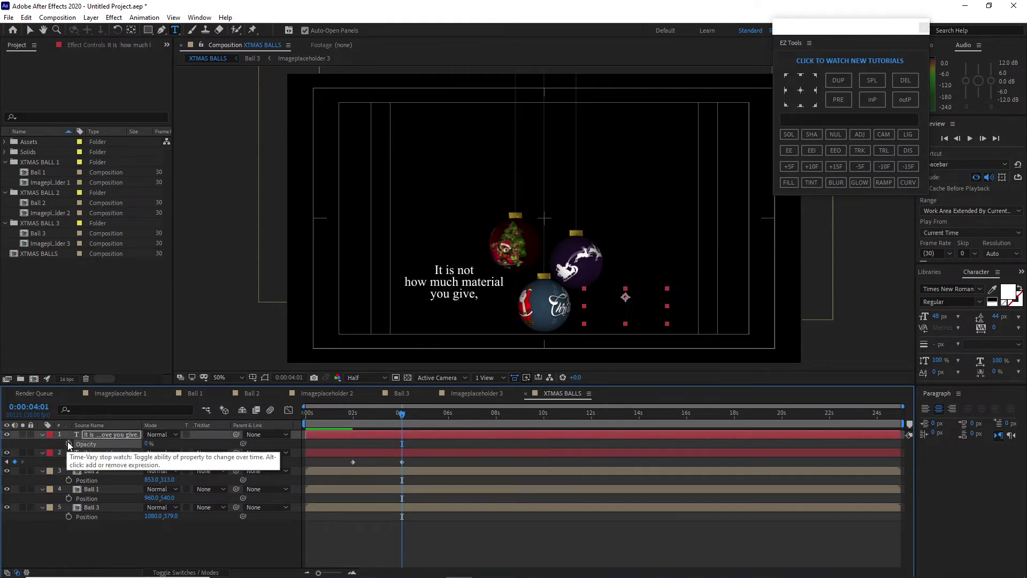
pyautogui.click(68, 442)
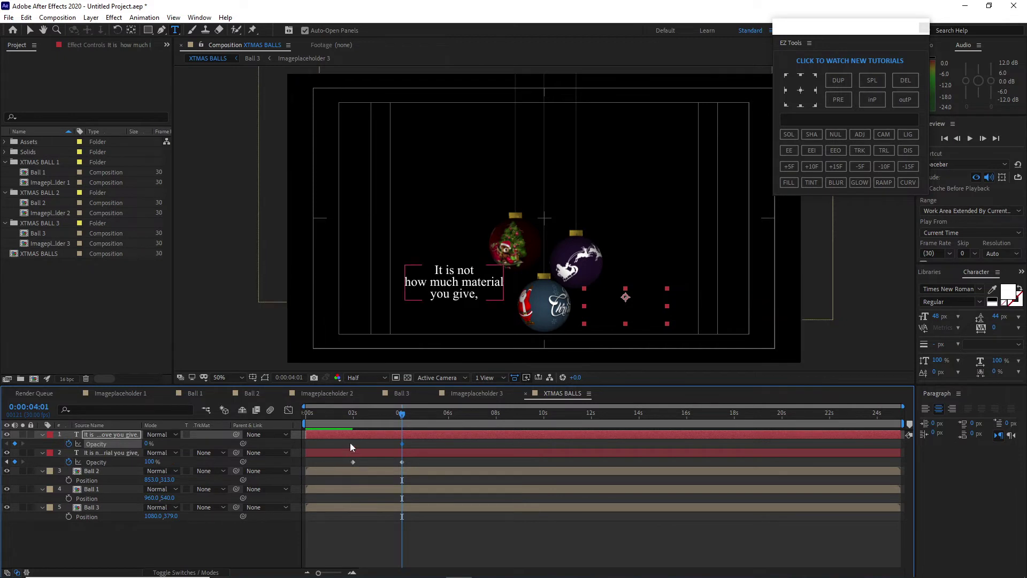
pyautogui.moveTo(400, 416); pyautogui.dragTo(447, 420)
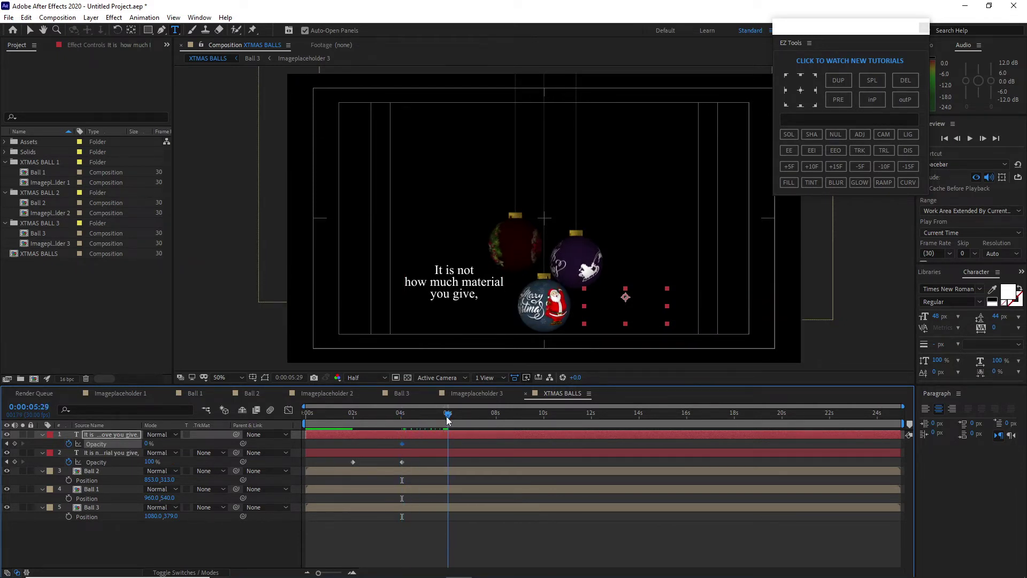
pyautogui.press('pagedown')
pyautogui.press('pagedown')
pyautogui.moveTo(147, 443); pyautogui.dragTo(268, 473)
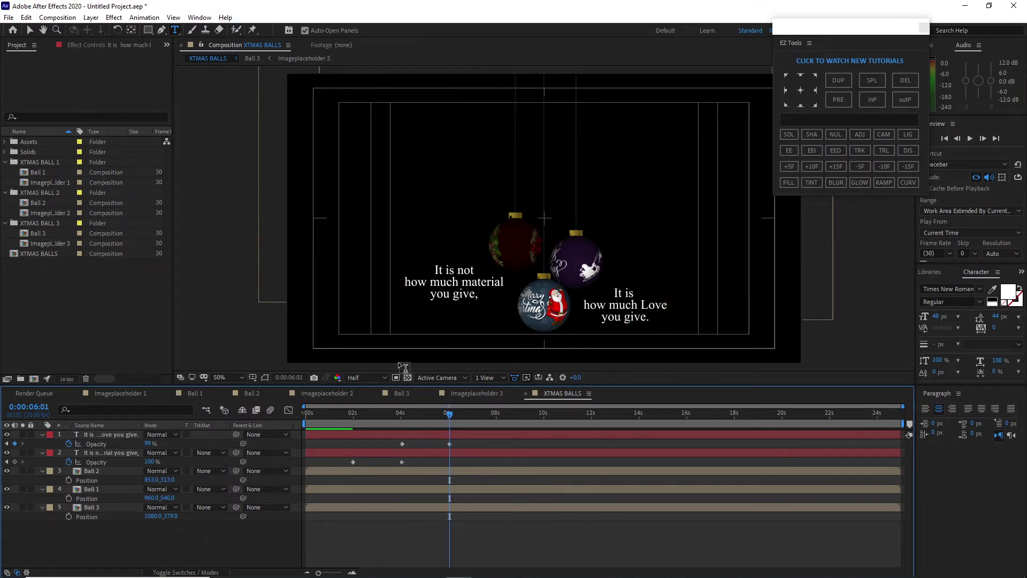
# Step: Create a black 1920 × 1080 px solid named Starfield and place it below all other layers
pyautogui.click(91, 17)
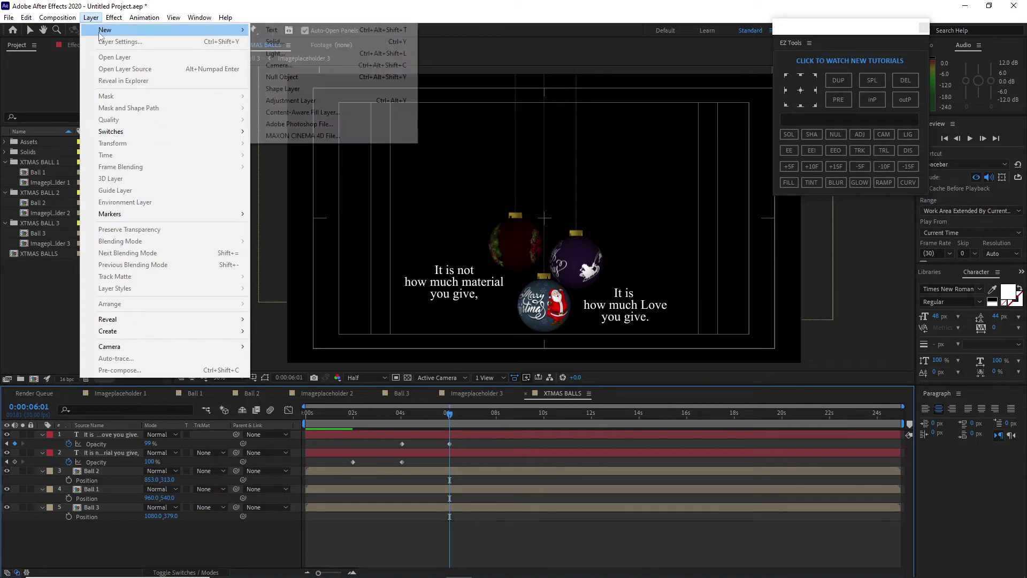
pyautogui.moveTo(102, 31)
pyautogui.click(275, 42)
pyautogui.click(507, 359)
pyautogui.moveTo(160, 358); pyautogui.dragTo(145, 381)
pyautogui.click(377, 244)
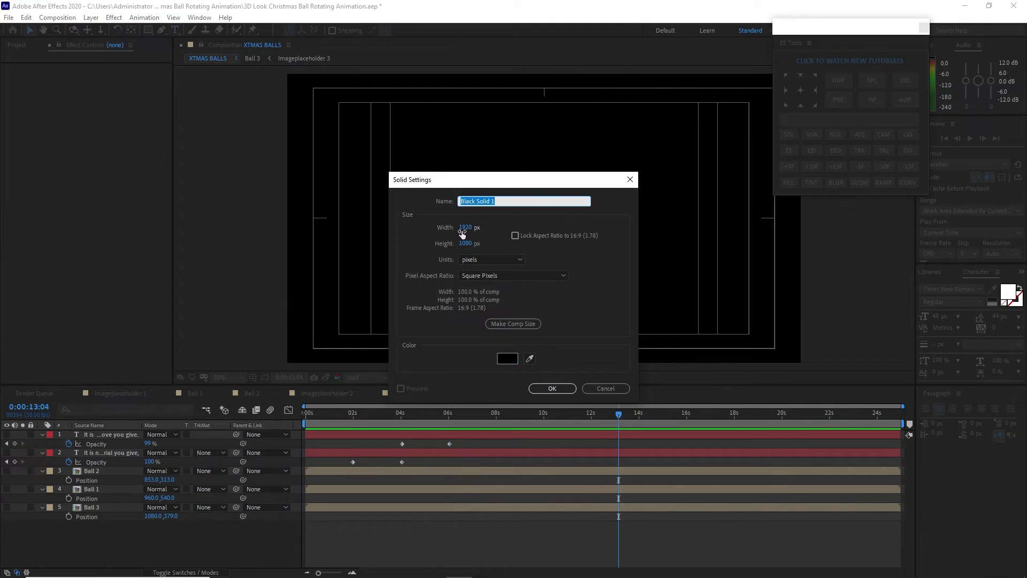
pyautogui.write('Starfield')
pyautogui.click(564, 390)
pyautogui.moveTo(115, 434); pyautogui.dragTo(104, 529)
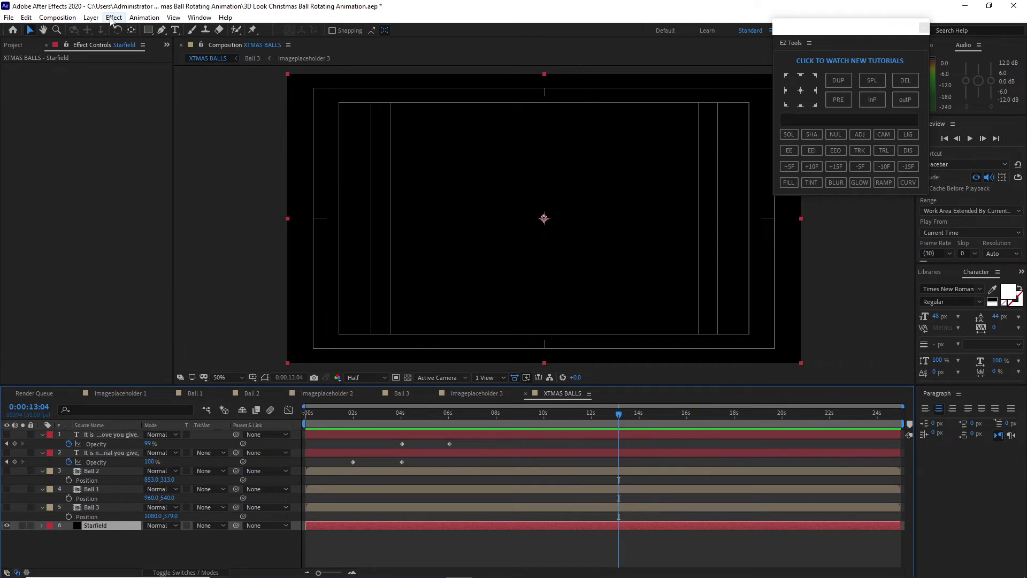
# Step: Apply the CC Particle World effect to the Starfield layer
pyautogui.click(113, 18)
pyautogui.moveTo(159, 259)
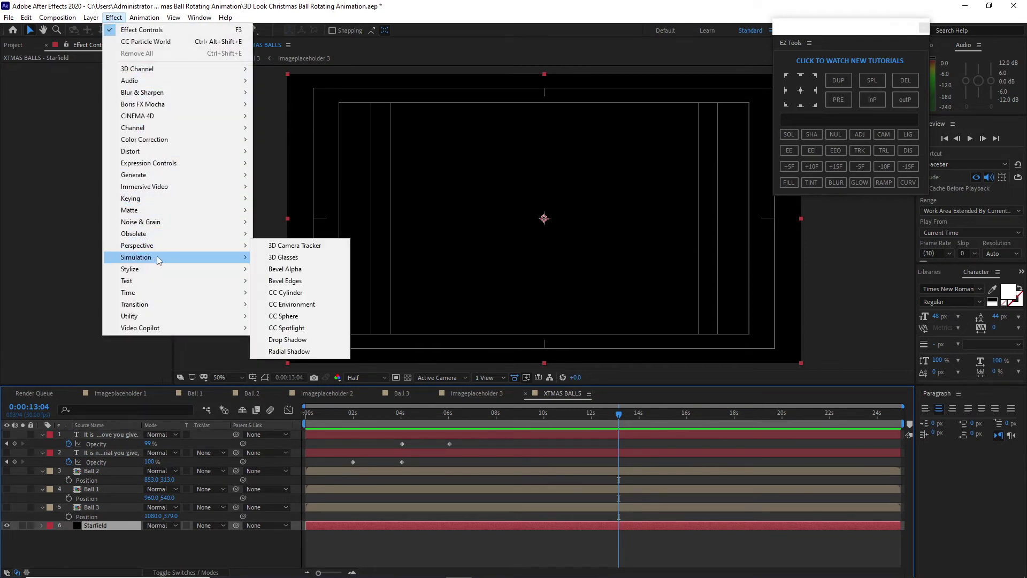
pyautogui.click(296, 351)
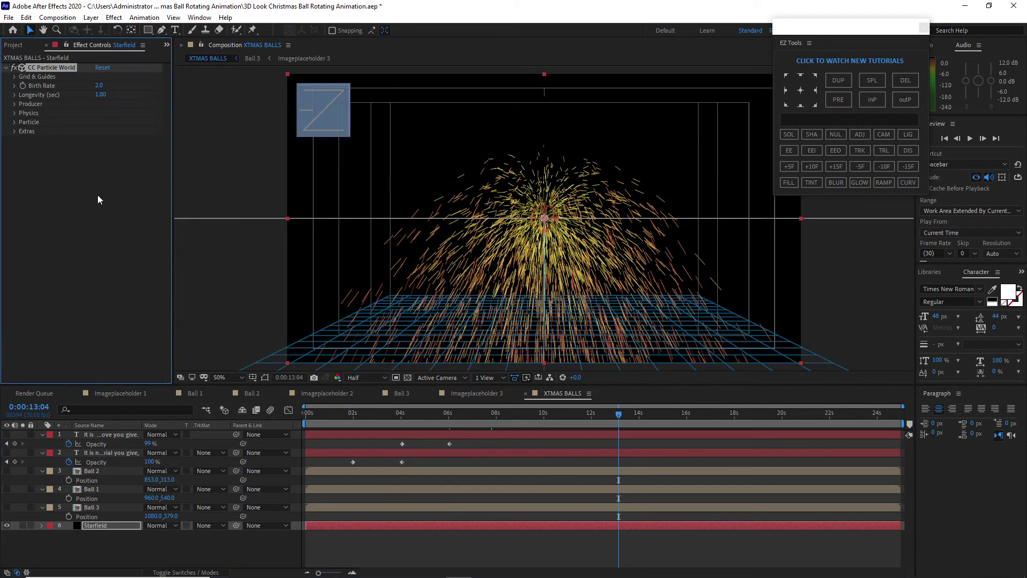
# Step: Set the particles' birth color to pale yellow FEFEAC and their death color to a light blue
pyautogui.click(15, 122)
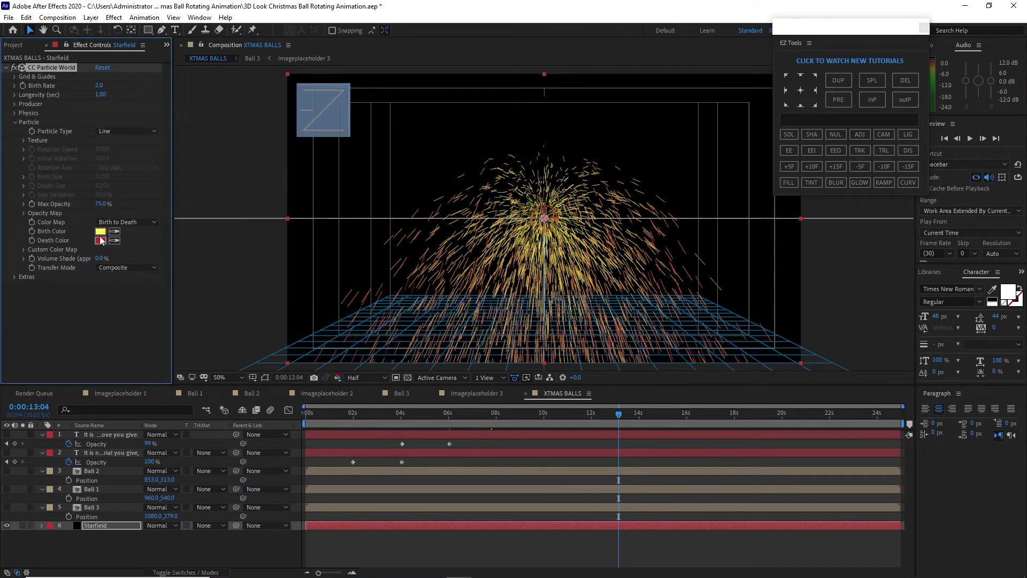
pyautogui.click(100, 231)
pyautogui.click(187, 242)
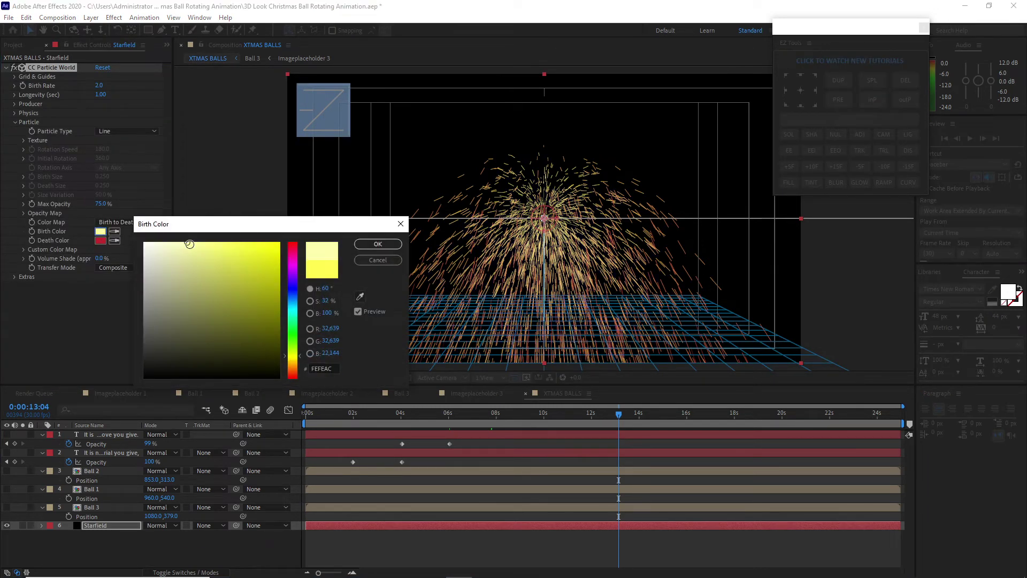
pyautogui.click(377, 243)
pyautogui.click(99, 240)
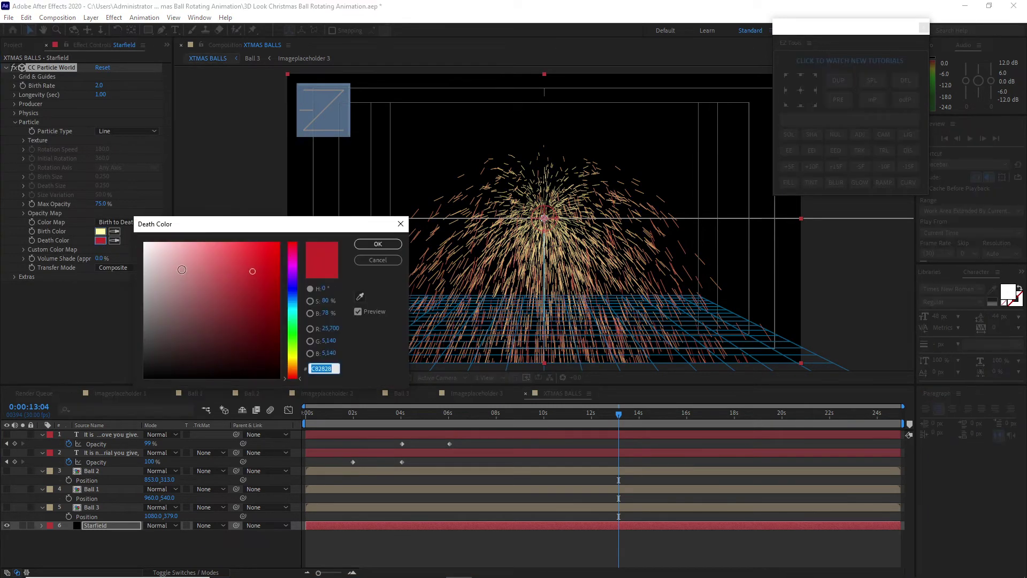
pyautogui.click(288, 294)
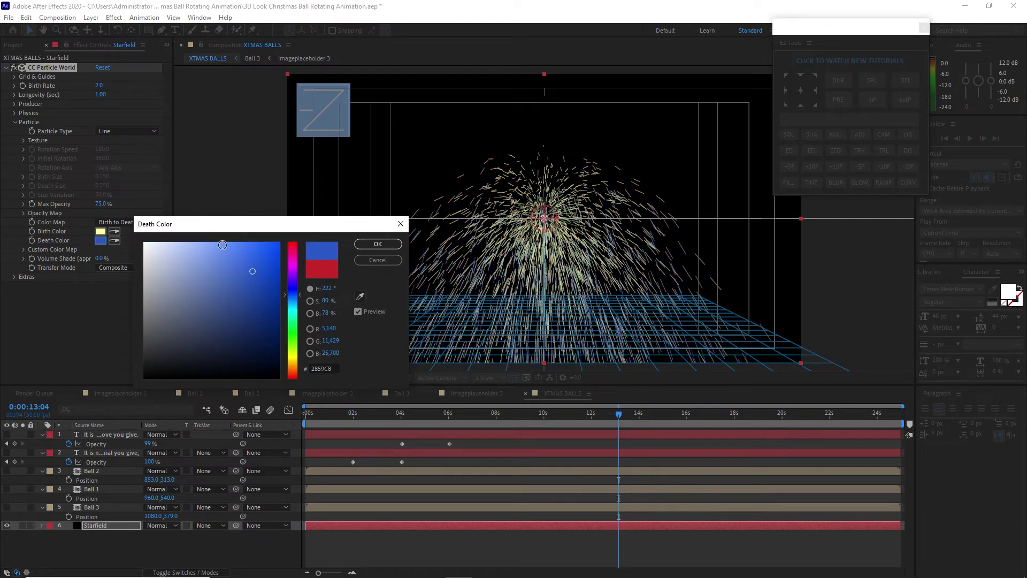
pyautogui.click(215, 243)
pyautogui.click(378, 244)
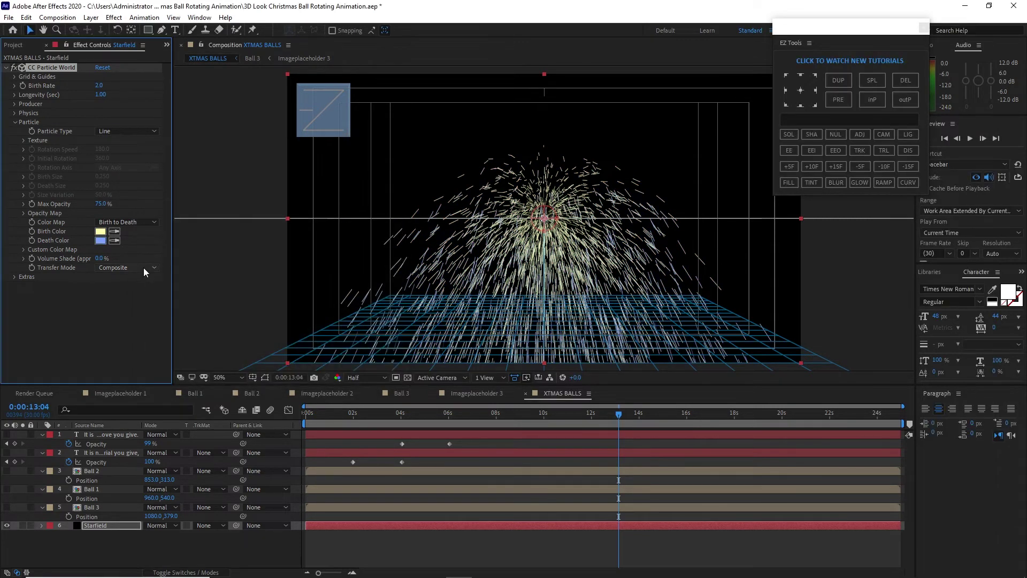
# Step: Set the particle type to Star, with birth size and death size both 0.005
pyautogui.click(139, 132)
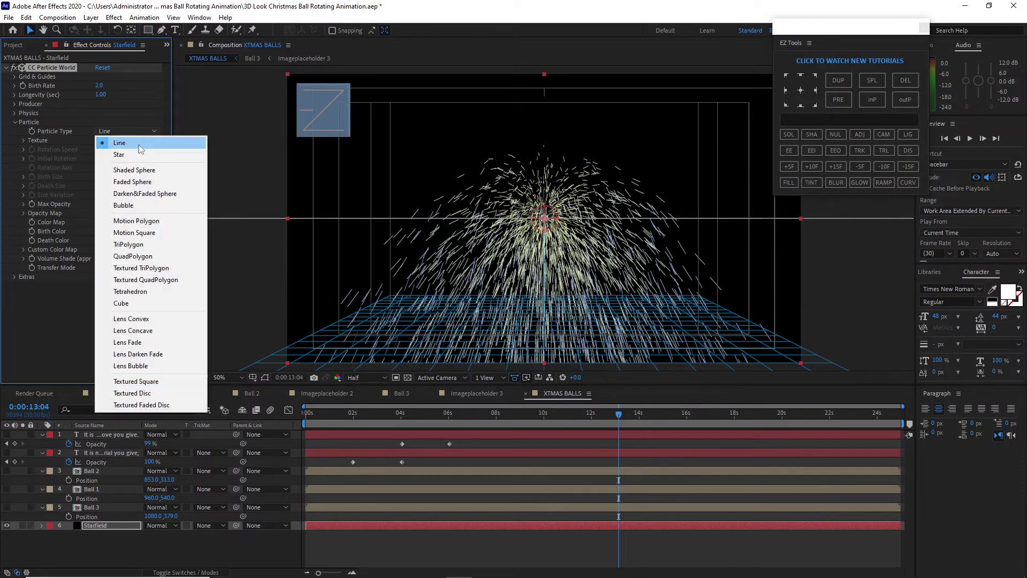
pyautogui.click(137, 153)
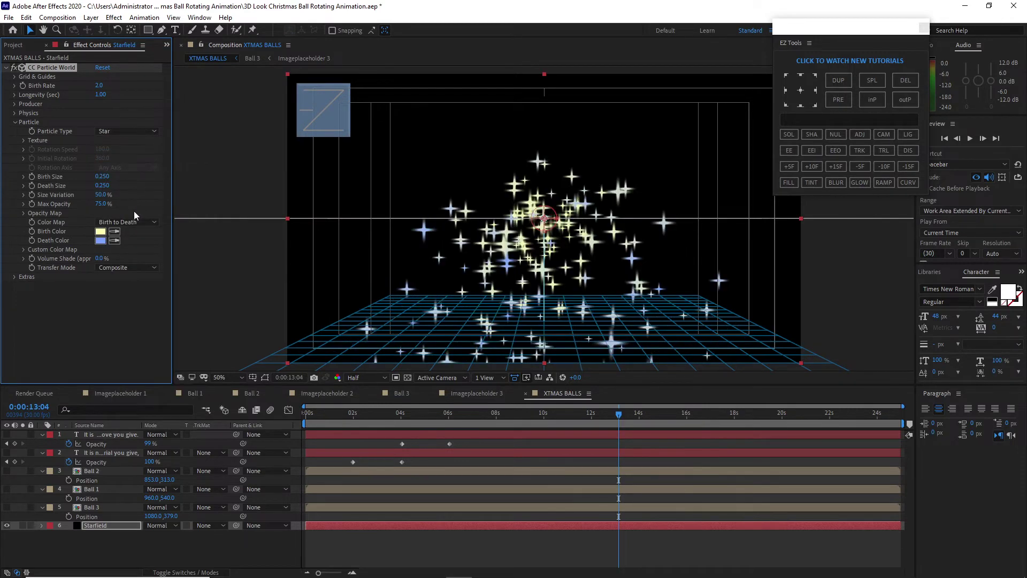
pyautogui.moveTo(106, 178); pyautogui.dragTo(100, 177)
pyautogui.click(101, 177)
pyautogui.press('BackSpace')
pyautogui.click(103, 186)
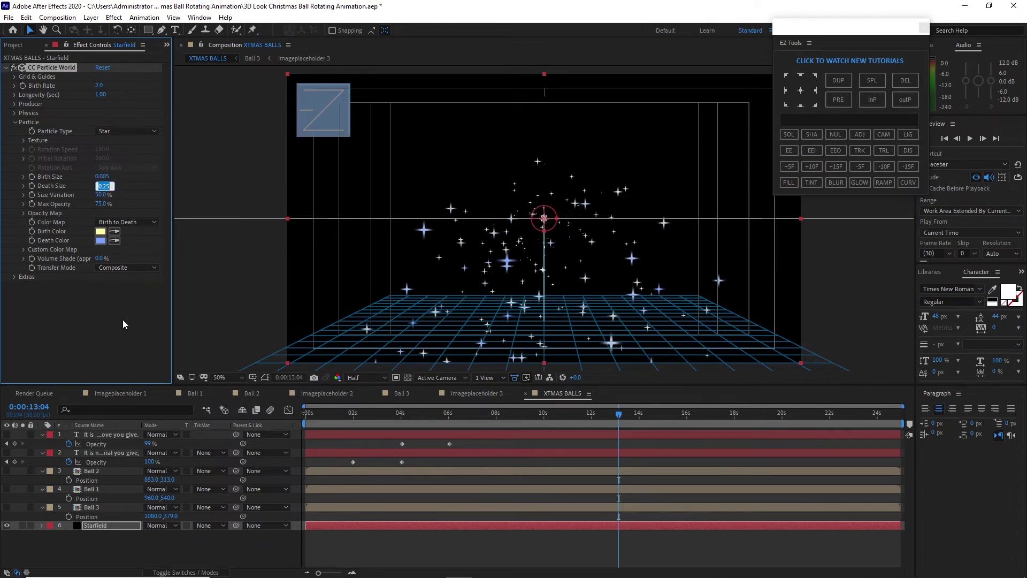
pyautogui.write('.005')
# Step: Set the particle physics values for velocity, gravity and extra to 0
pyautogui.click(16, 114)
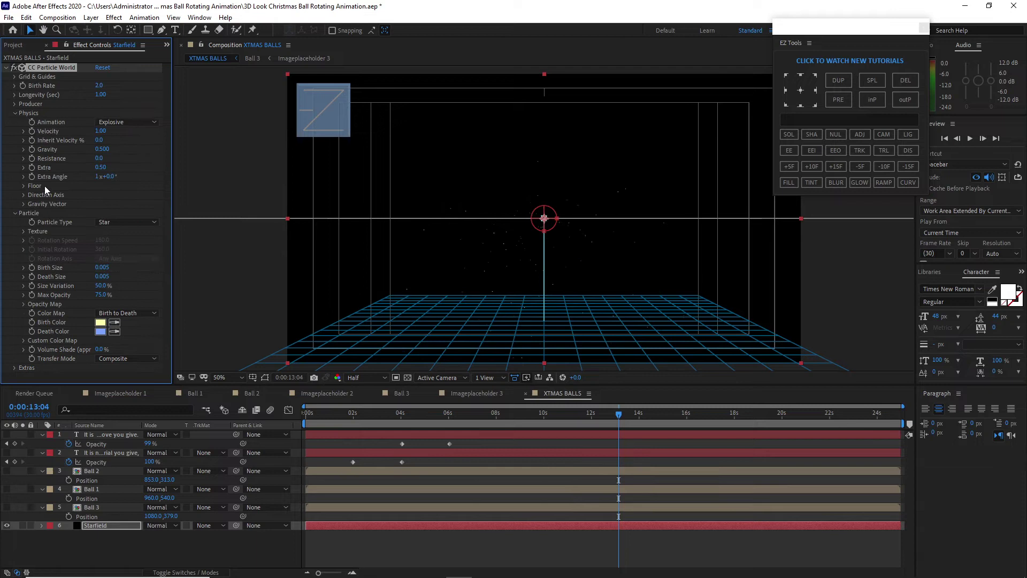
pyautogui.click(100, 132)
pyautogui.write('0')
pyautogui.click(102, 150)
pyautogui.write('0')
pyautogui.click(103, 168)
# Step: Set the producer's X, Y and Z radii to 0.605, 0.465 and 0.415 and the particle longevity to 15 seconds
pyautogui.click(15, 104)
pyautogui.moveTo(101, 143); pyautogui.dragTo(143, 165)
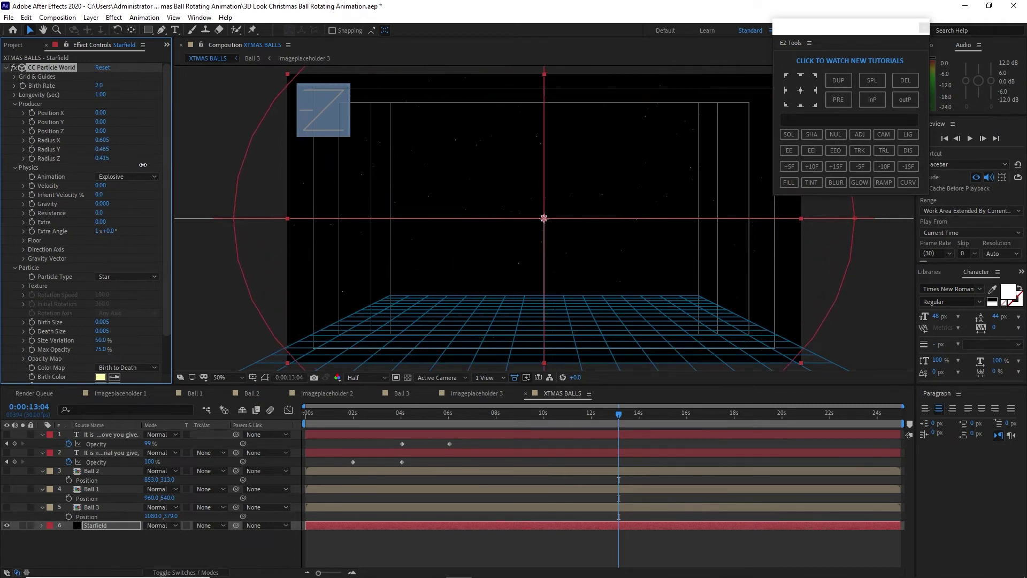
pyautogui.click(99, 96)
pyautogui.write('15')
pyautogui.click(541, 423)
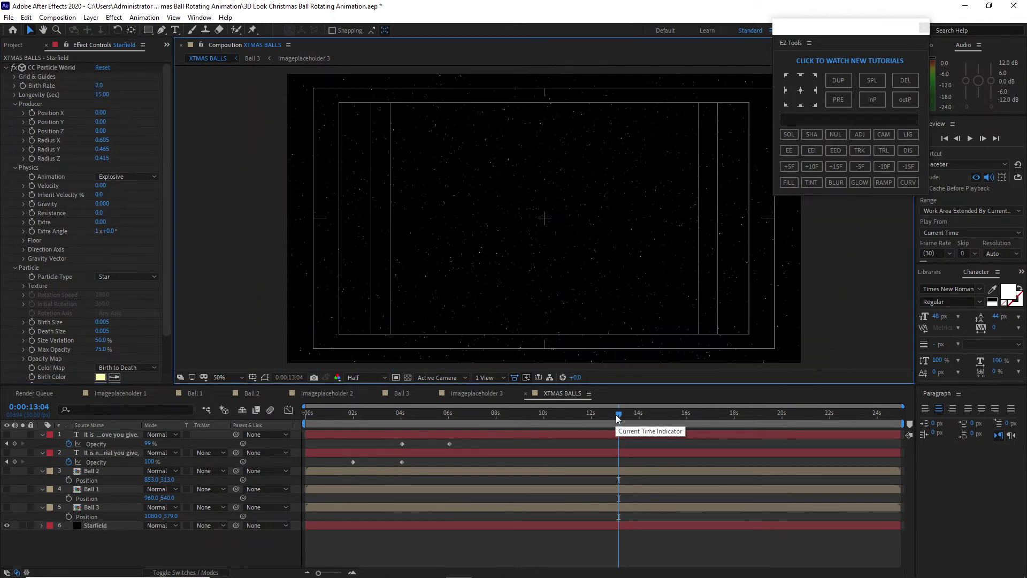
pyautogui.moveTo(619, 416)
pyautogui.mouseDown()
pyautogui.moveTo(339, 387)
pyautogui.moveTo(777, 375)
pyautogui.mouseUp()
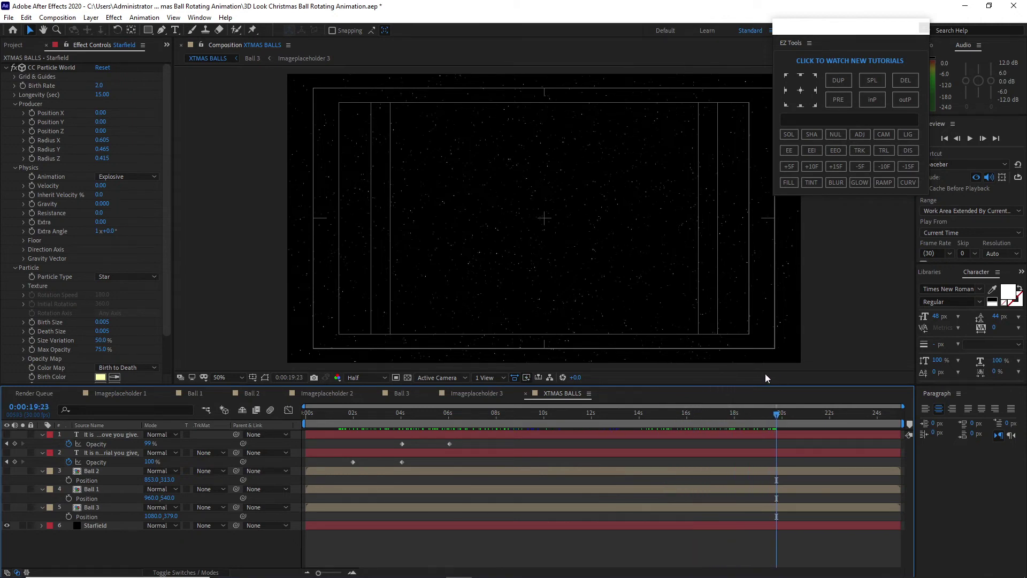
# Step: Turn on the visibility of both text layers and of Ball 2, Ball 1 and Ball 3
pyautogui.click(6, 435)
pyautogui.click(6, 452)
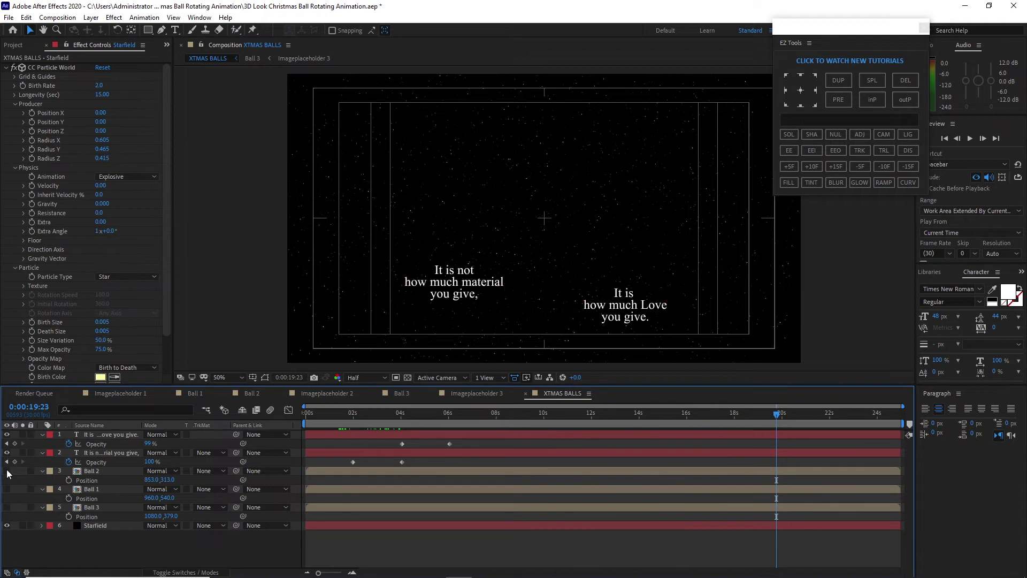
pyautogui.click(7, 471)
pyautogui.click(7, 489)
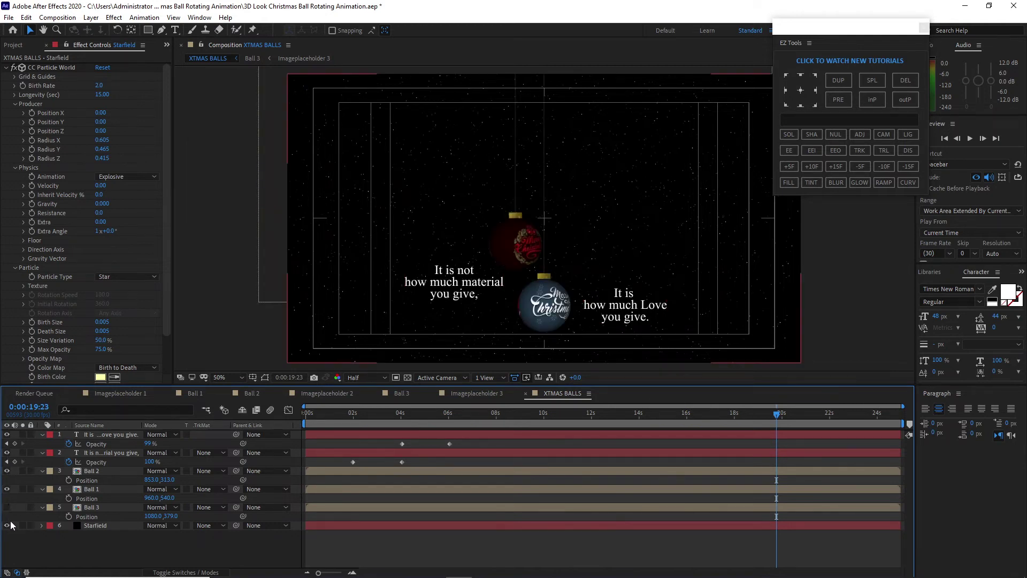
pyautogui.click(7, 507)
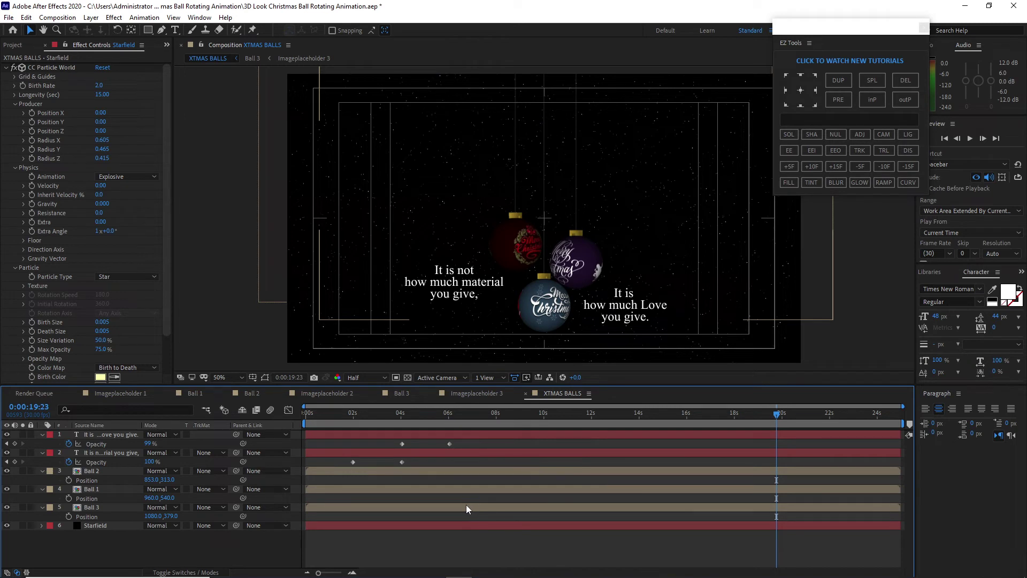
# Step: Add the Starlight Alpha.mov footage to the XTMAS BALLS composition as the topmost layer
pyautogui.click(13, 44)
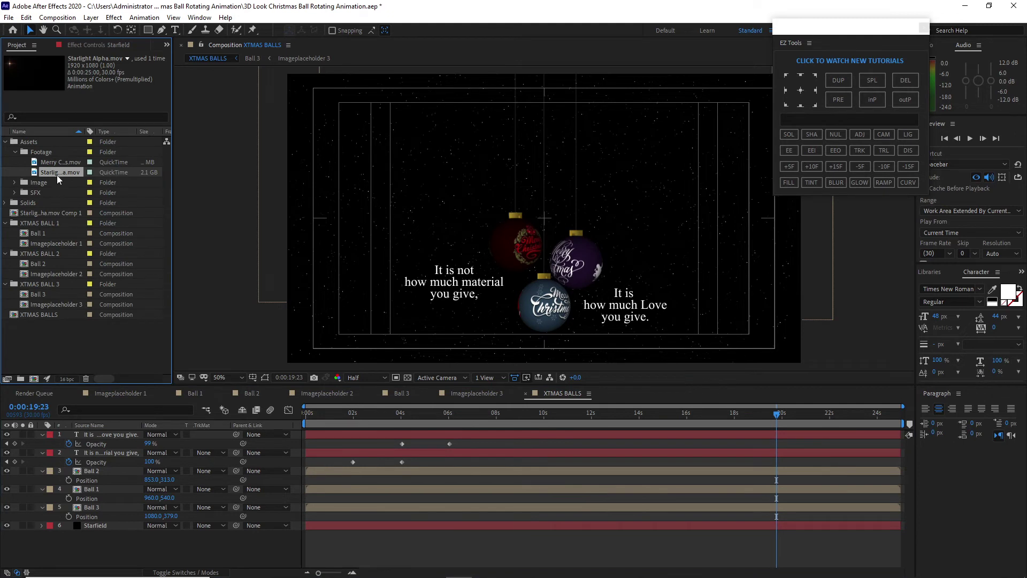
pyautogui.moveTo(57, 175); pyautogui.dragTo(90, 433)
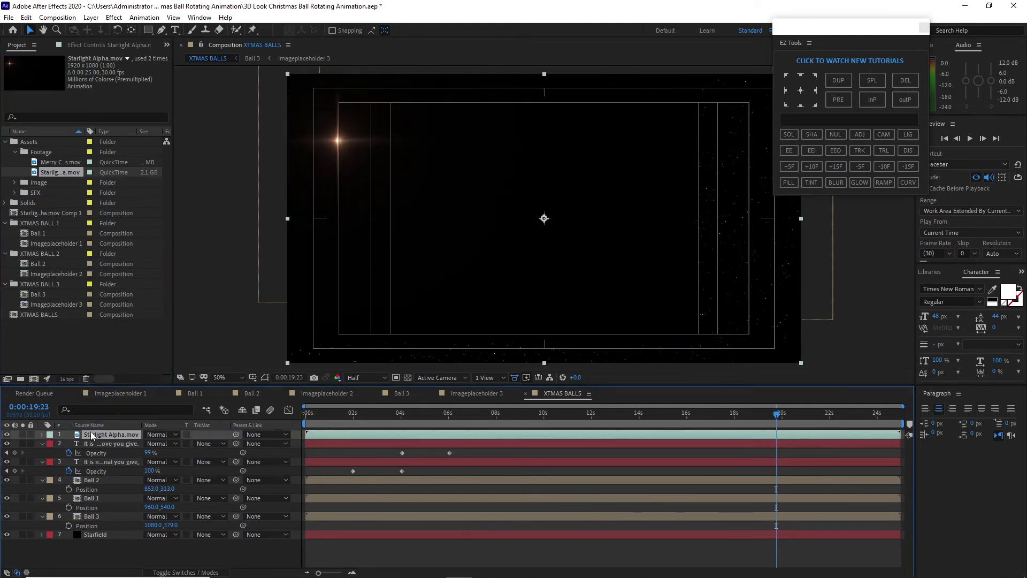
# Step: Pre-compose the Starlight Alpha.mov layer with all attributes moved into the new composition, and set its blending mode to Add
pyautogui.rightClick(101, 434)
pyautogui.click(128, 377)
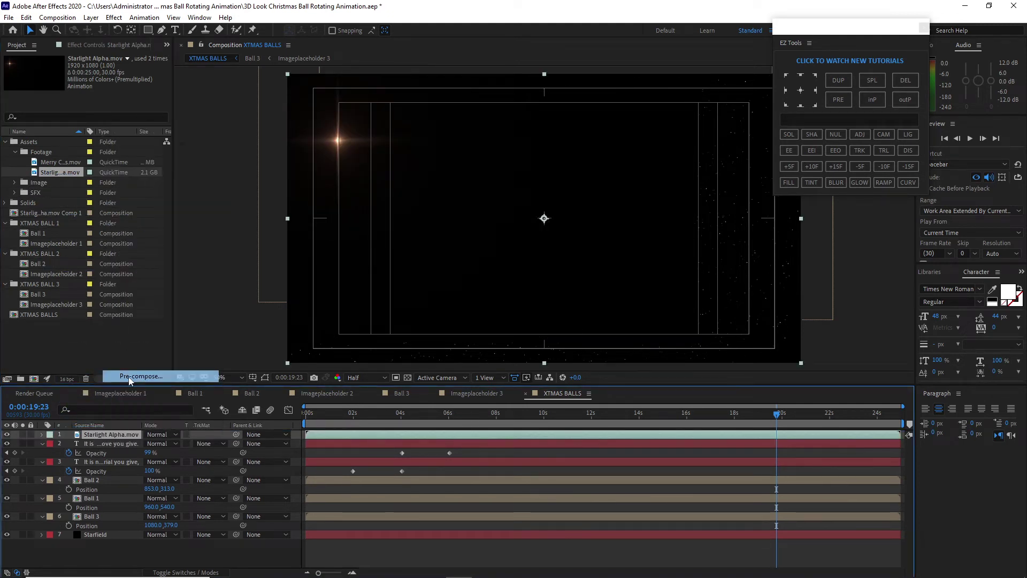
pyautogui.click(425, 299)
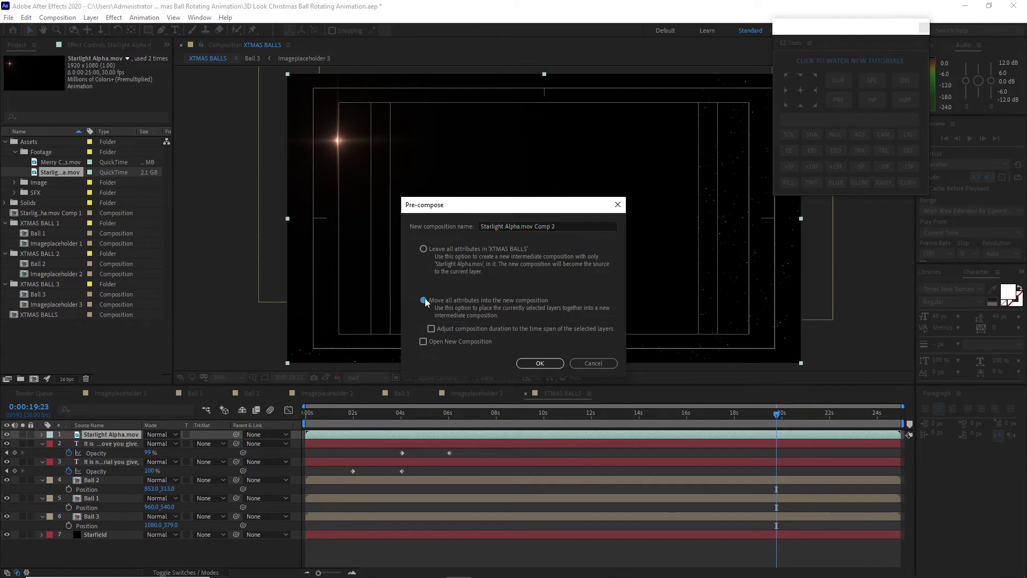
pyautogui.click(540, 363)
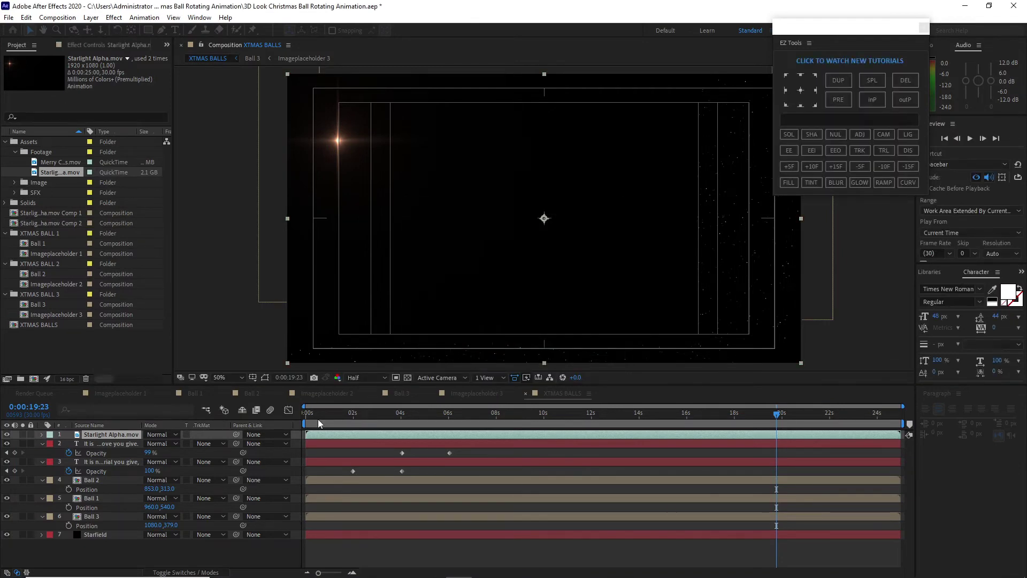
pyautogui.click(169, 434)
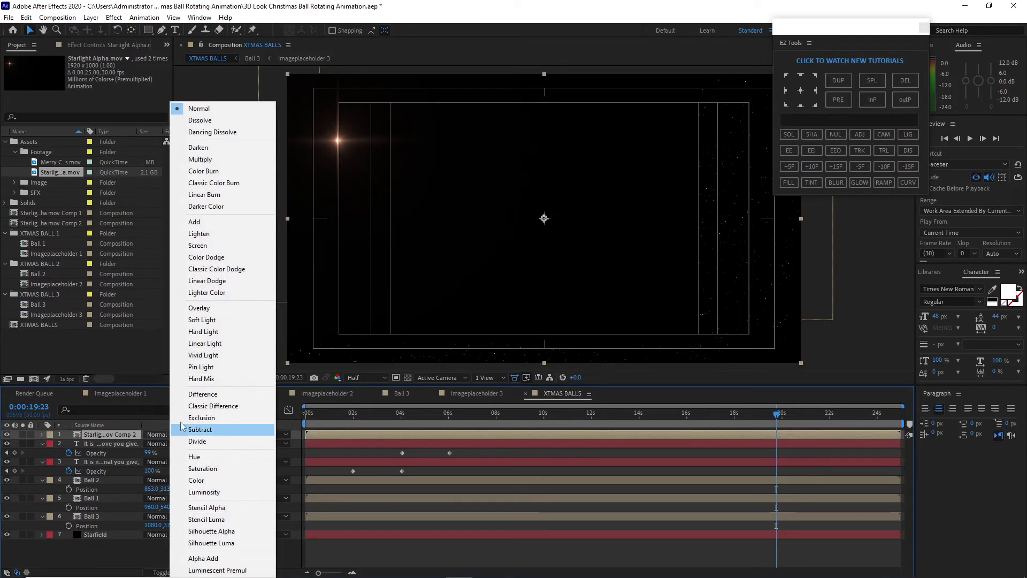
pyautogui.click(221, 229)
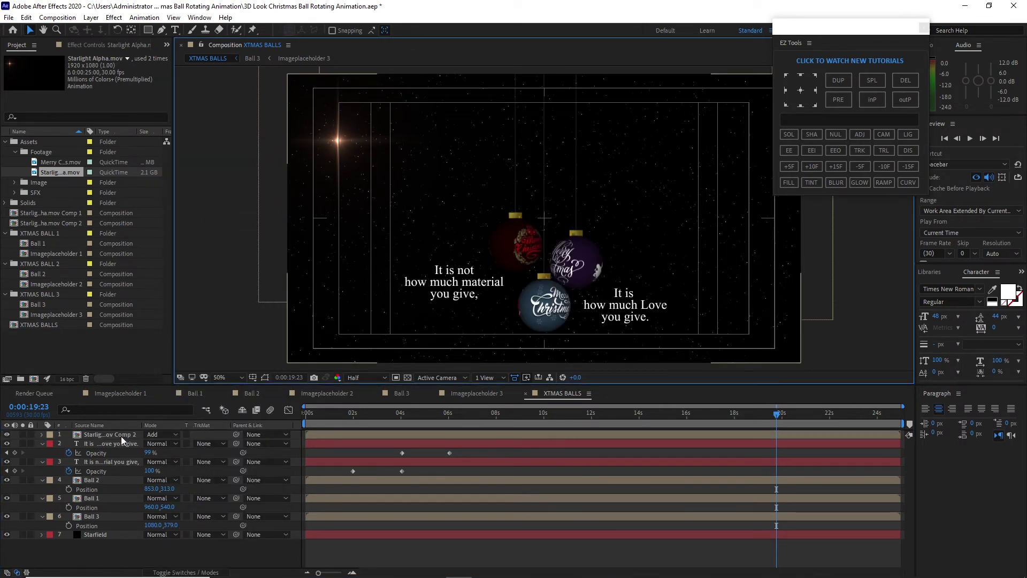
# Step: Apply the Curves effect to the Starlight pre-comp and raise the midtones of its Blue channel
pyautogui.click(114, 21)
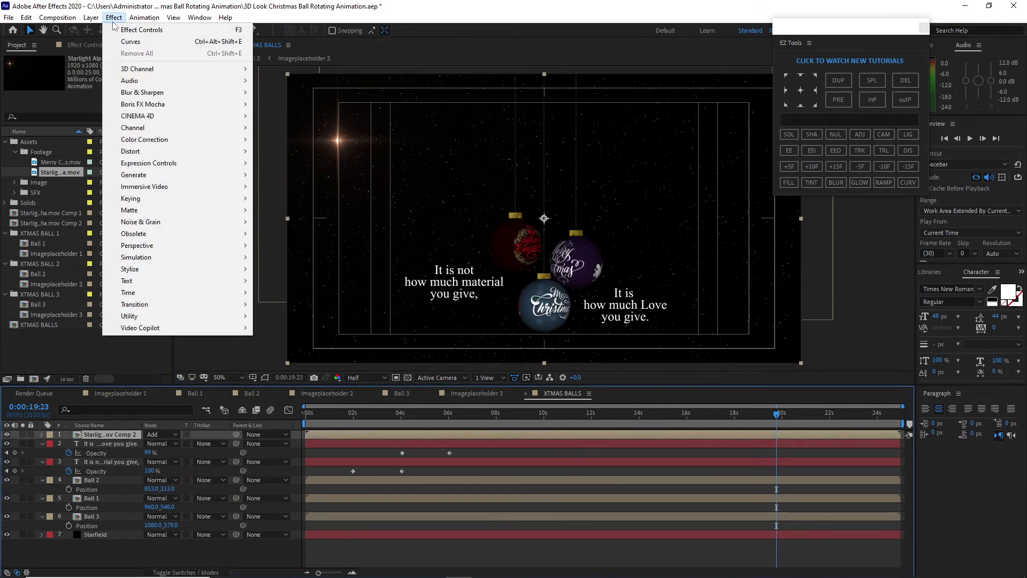
pyautogui.moveTo(220, 140)
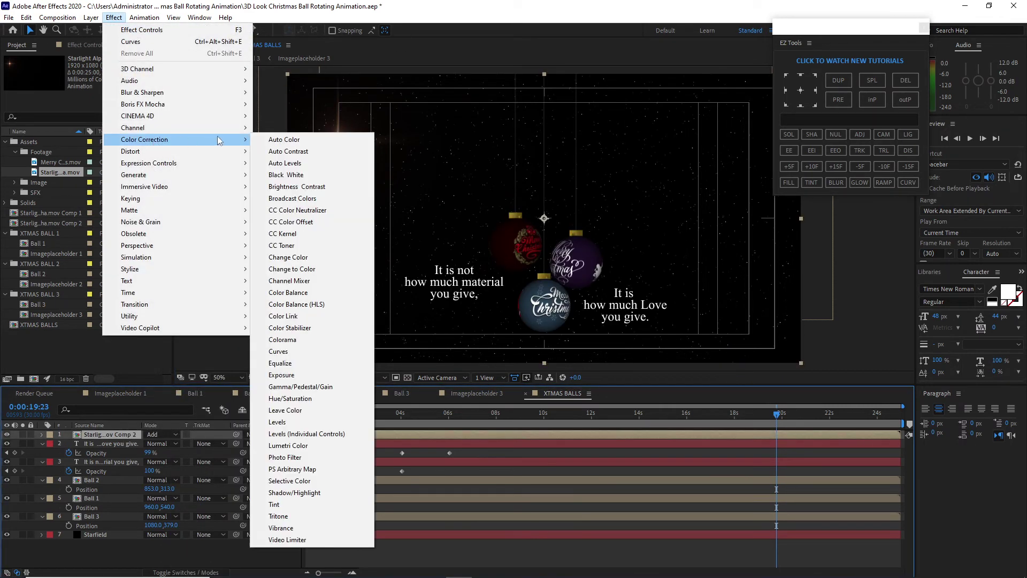
pyautogui.click(303, 351)
pyautogui.click(148, 76)
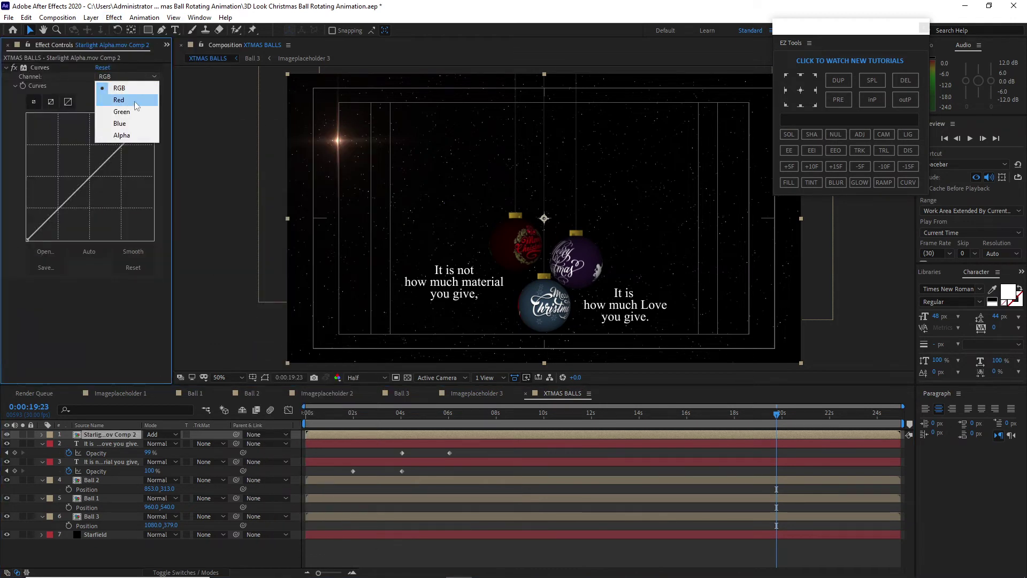
pyautogui.click(128, 123)
pyautogui.moveTo(91, 176); pyautogui.dragTo(82, 167)
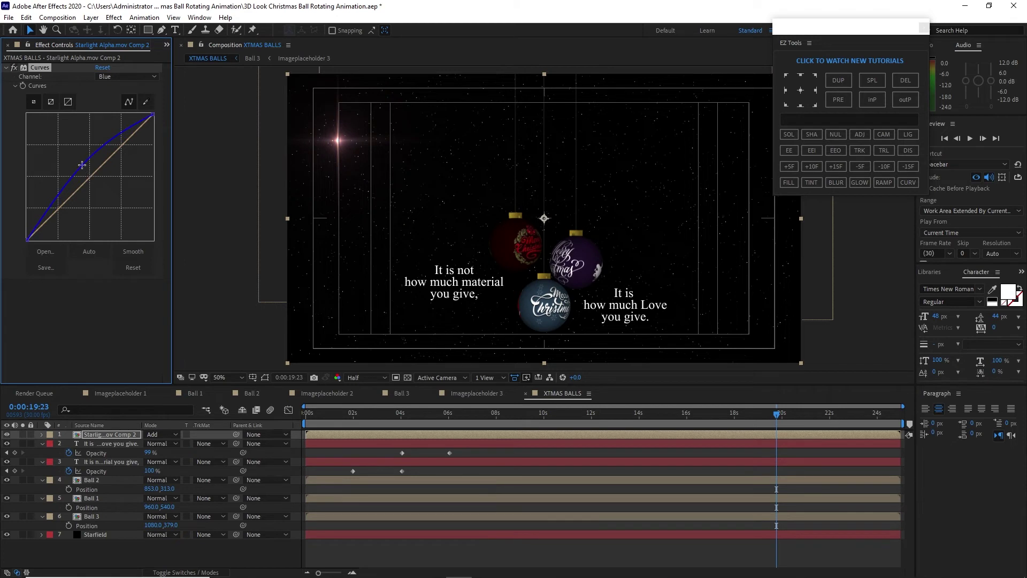
# Step: Lower the midtones of the Red channel in the Starlight Curves effect, and switch the displayed channel to Alpha
pyautogui.click(138, 78)
pyautogui.click(135, 99)
pyautogui.moveTo(96, 181); pyautogui.dragTo(93, 188)
pyautogui.click(138, 76)
pyautogui.click(138, 136)
# Step: Hide the Title/Action Safe overlay in the composition view
pyautogui.click(253, 377)
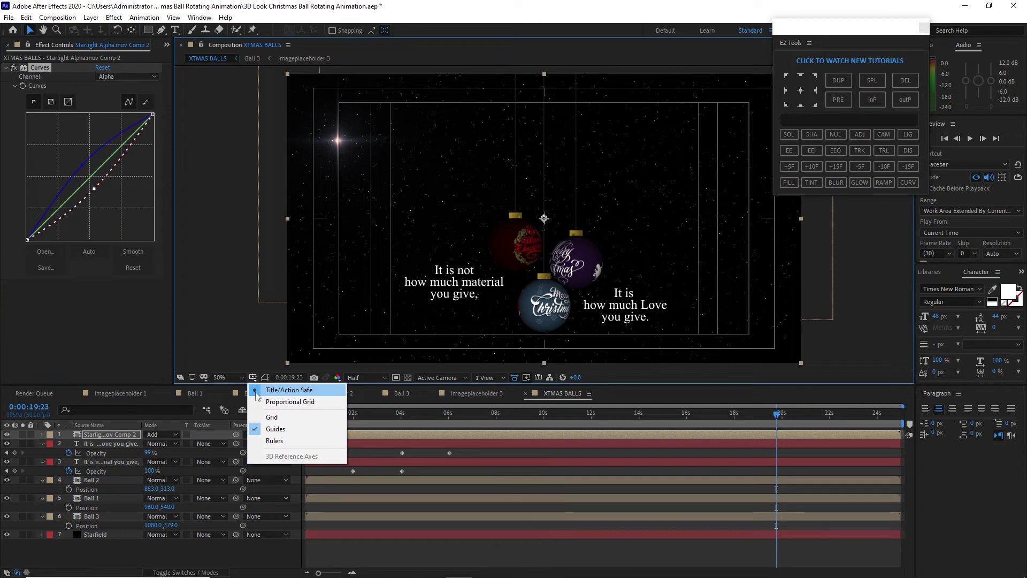
pyautogui.click(256, 393)
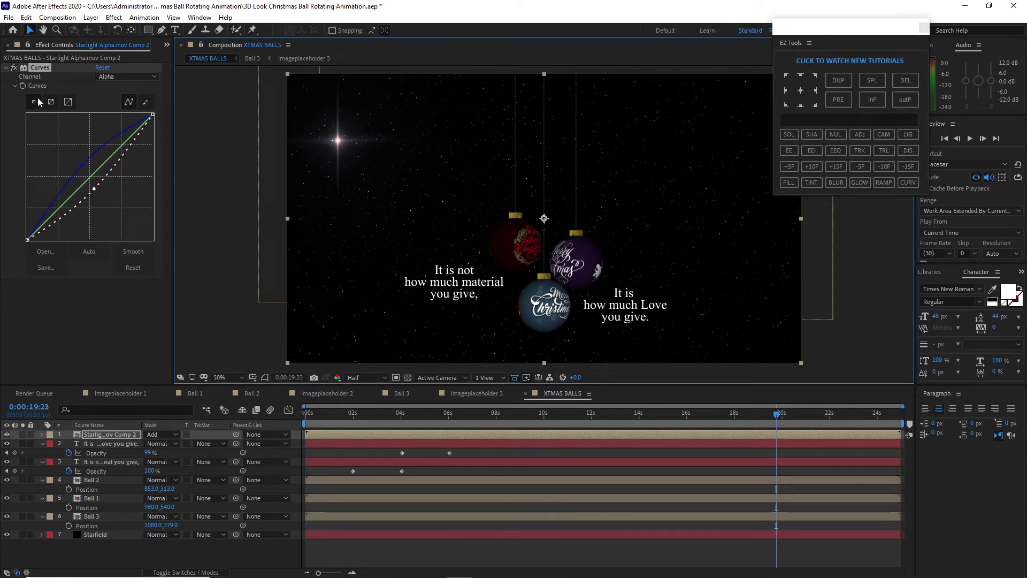
# Step: Add the Merry Christmas.mov footage as the topmost layer and shift it to start at about 12 seconds
pyautogui.click(166, 46)
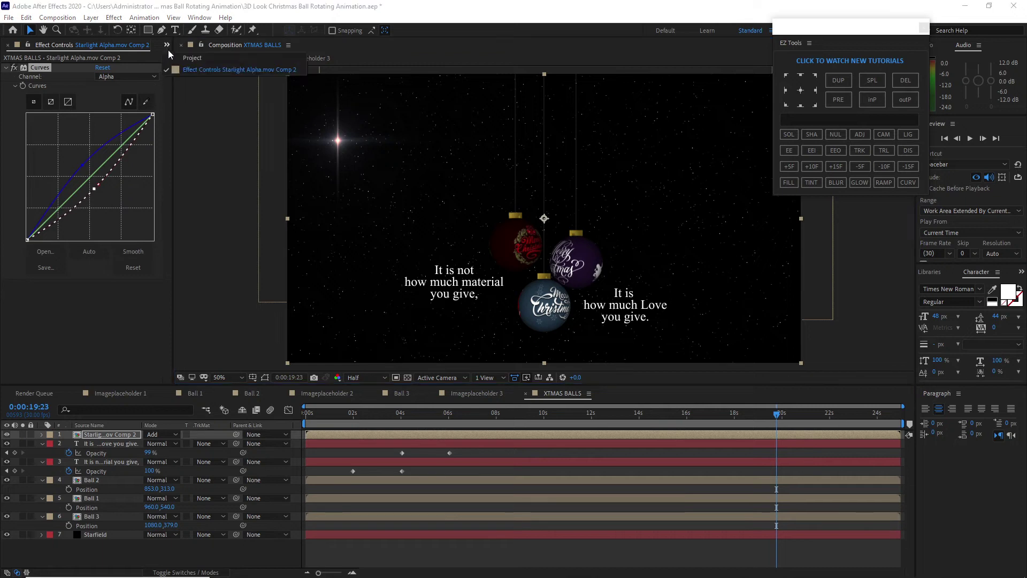
pyautogui.click(182, 53)
pyautogui.moveTo(106, 424); pyautogui.dragTo(107, 433)
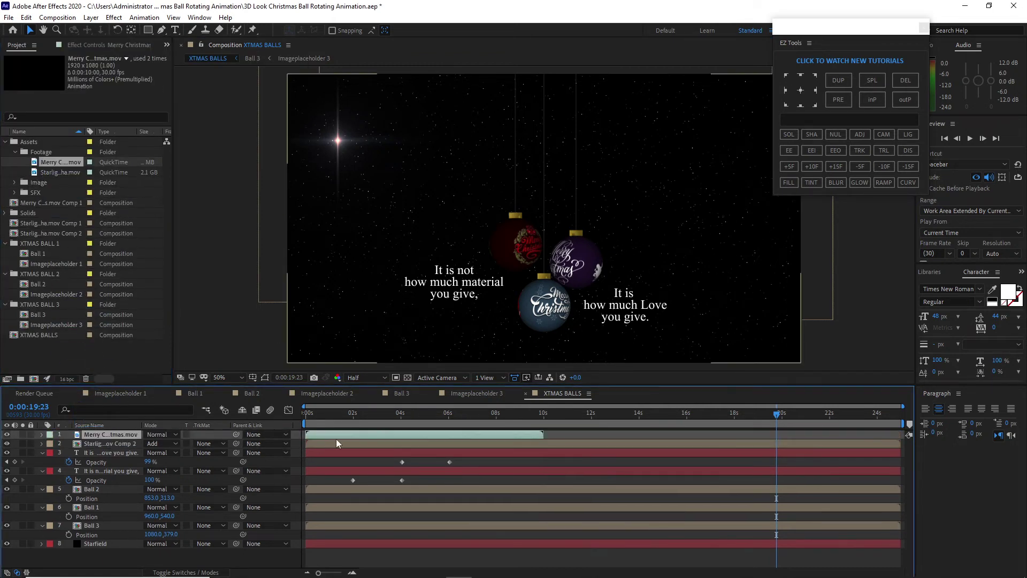
pyautogui.moveTo(341, 435); pyautogui.dragTo(650, 438)
# Step: Enable time remapping on the Merry Christmas.mov layer and extend its out point to the end of the composition
pyautogui.rightClick(649, 440)
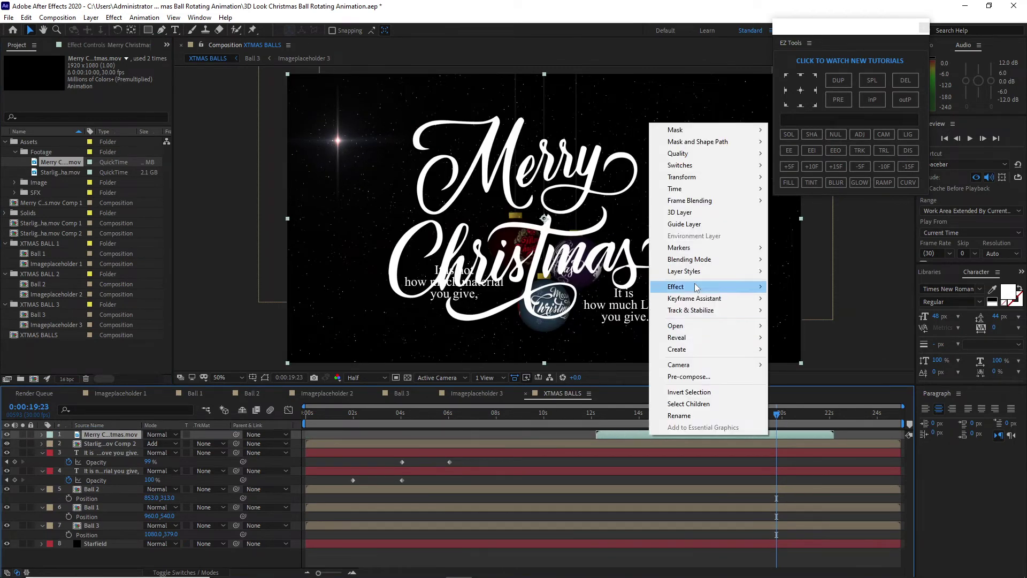
pyautogui.moveTo(704, 196)
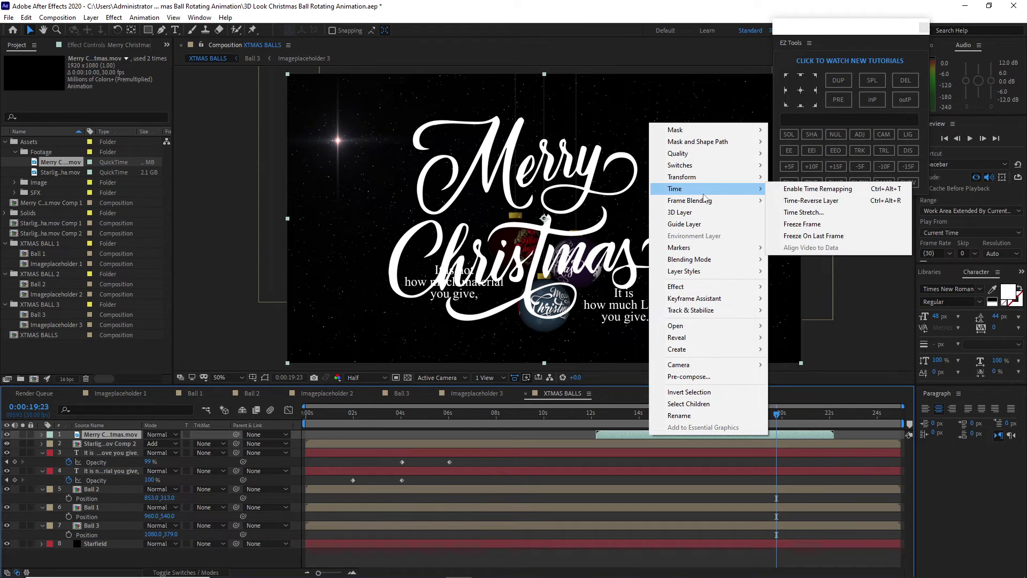
pyautogui.click(811, 191)
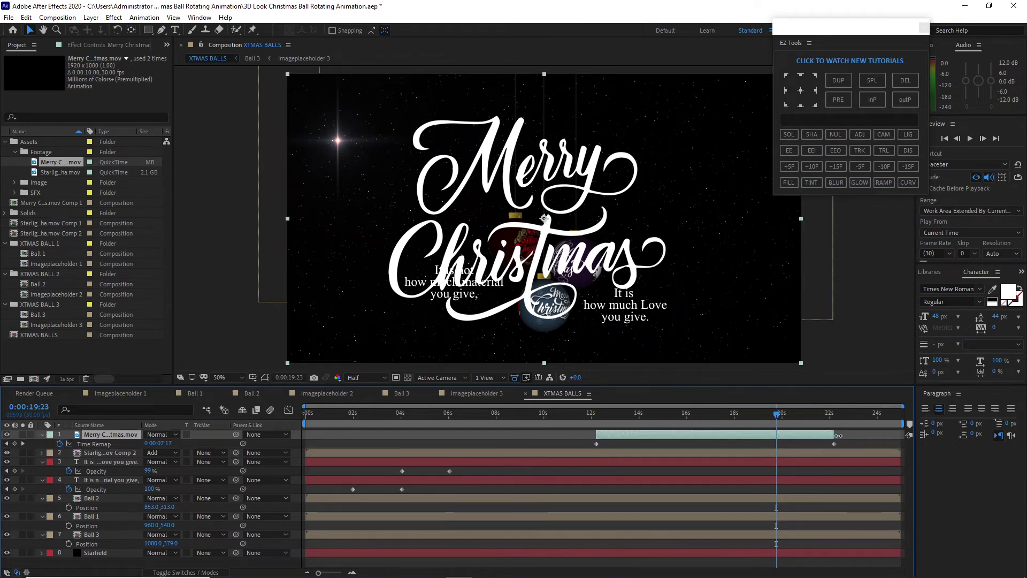
pyautogui.moveTo(838, 436); pyautogui.dragTo(894, 436)
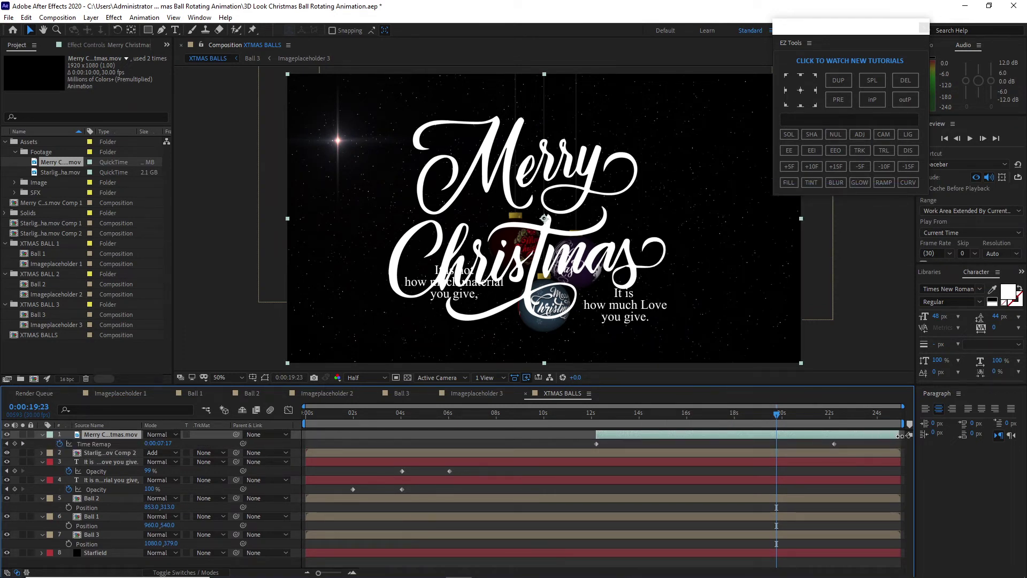
# Step: Pre-compose the Merry Christmas.mov layer with all attributes moved into the new composition, and set its blending mode to Add
pyautogui.rightClick(119, 435)
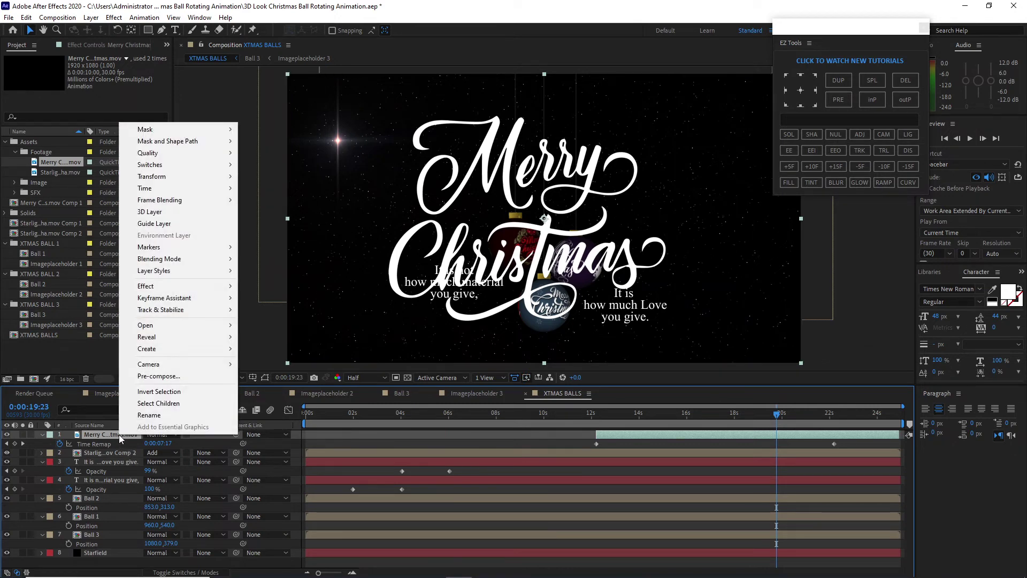
pyautogui.click(143, 376)
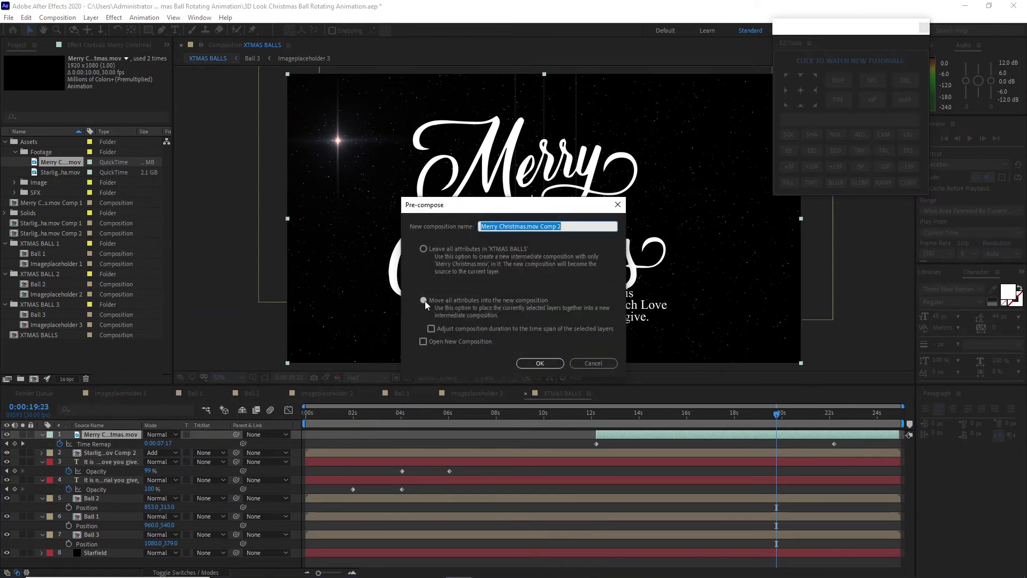
pyautogui.click(424, 301)
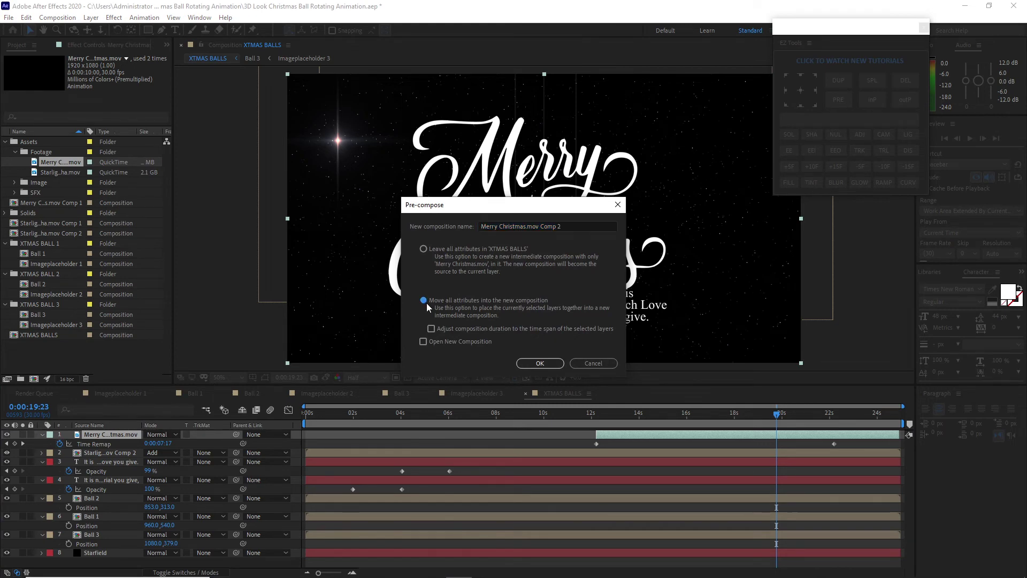
pyautogui.click(540, 363)
pyautogui.click(172, 435)
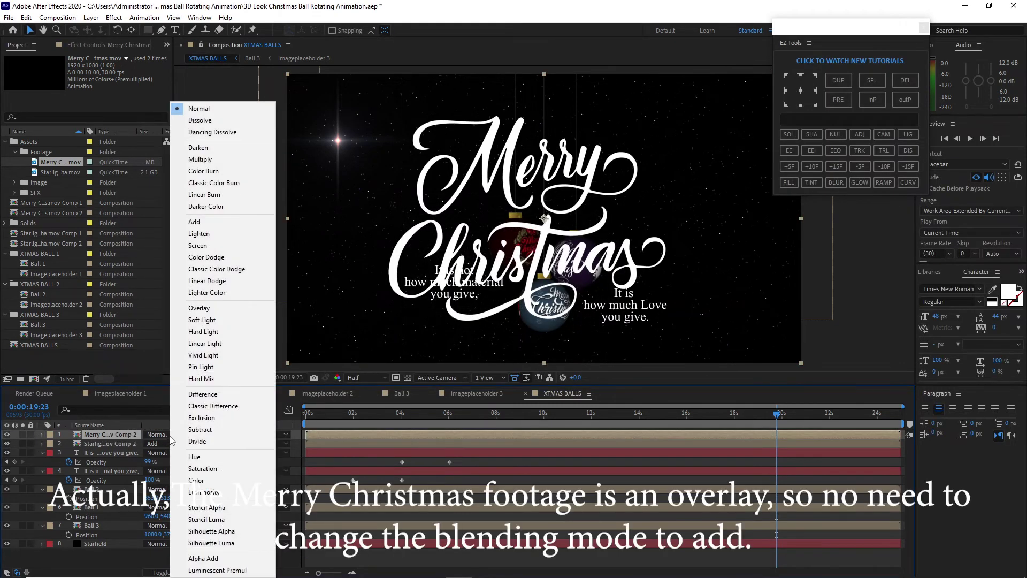
pyautogui.click(210, 222)
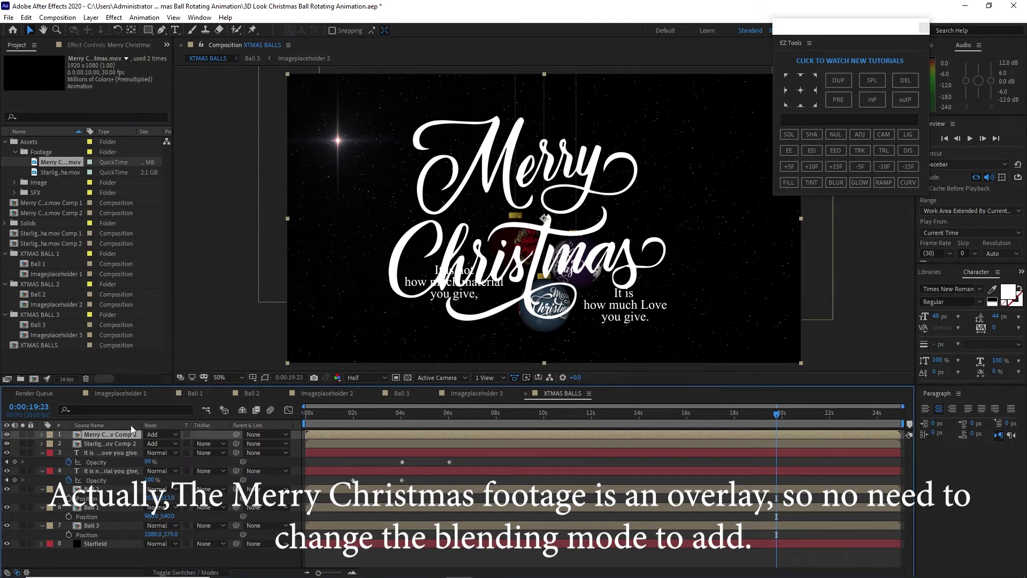
# Step: Scale the Merry Christmas pre-comp to 50% and reposition it in the upper-right area of the frame, above the balls
pyautogui.press('s')
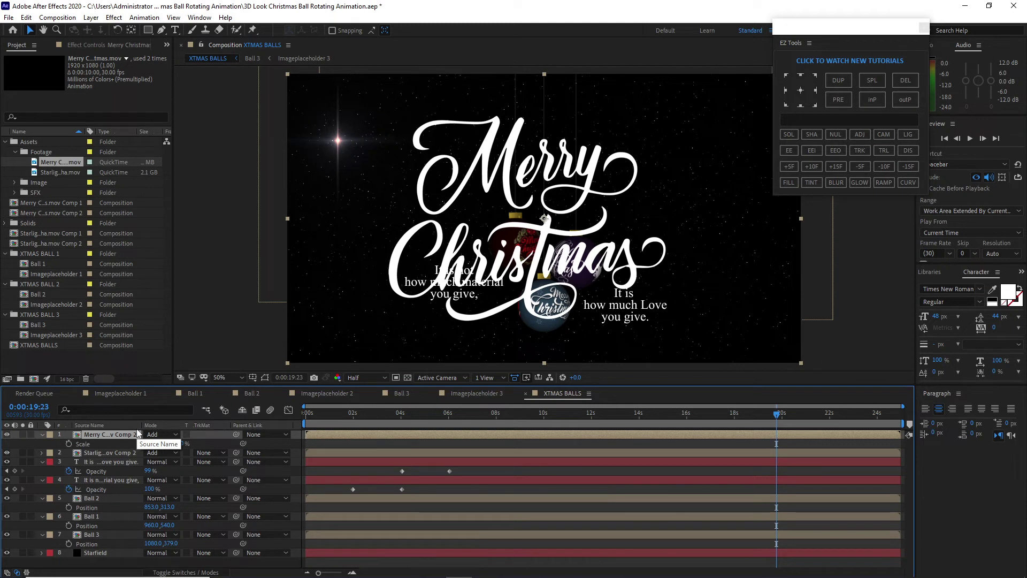
pyautogui.hotkey('shift', 'p')
pyautogui.click(161, 452)
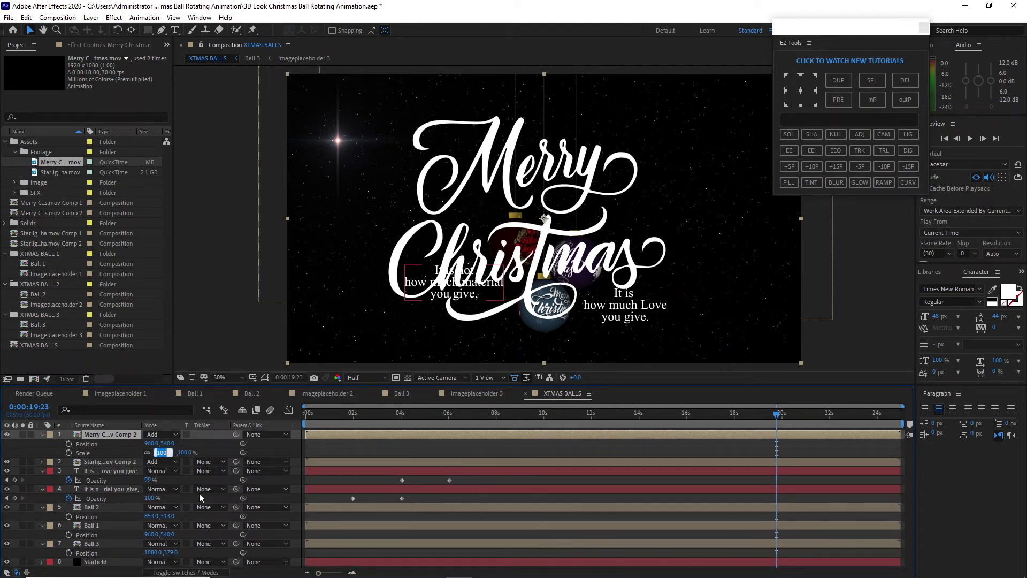
pyautogui.write('50')
pyautogui.press('Return')
pyautogui.moveTo(151, 444); pyautogui.dragTo(455, 436)
pyautogui.moveTo(170, 443); pyautogui.dragTo(104, 415)
pyautogui.click(43, 434)
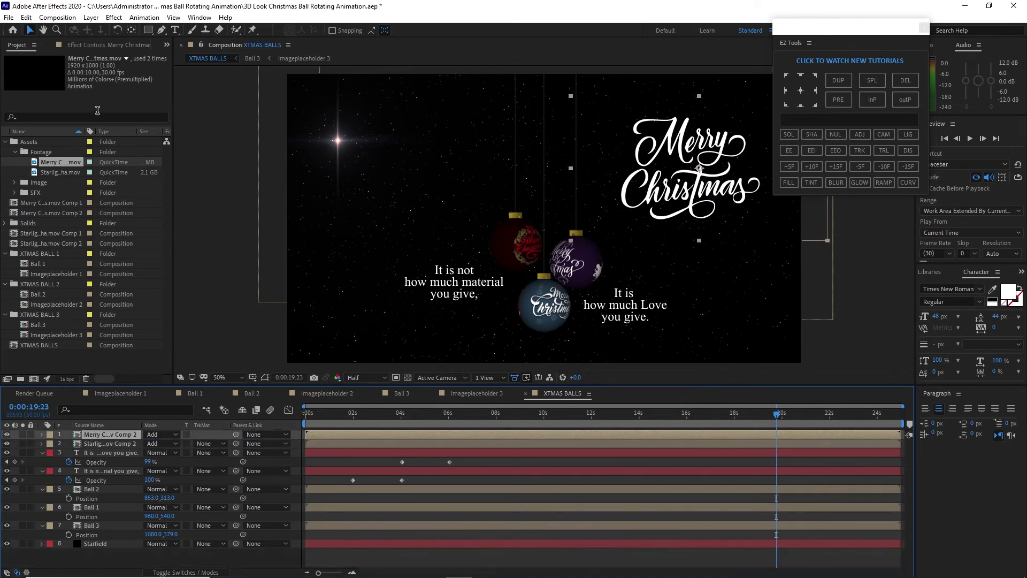
# Step: Apply the Fill effect to the Merry Christmas pre-comp and set its color to FB5301
pyautogui.click(113, 17)
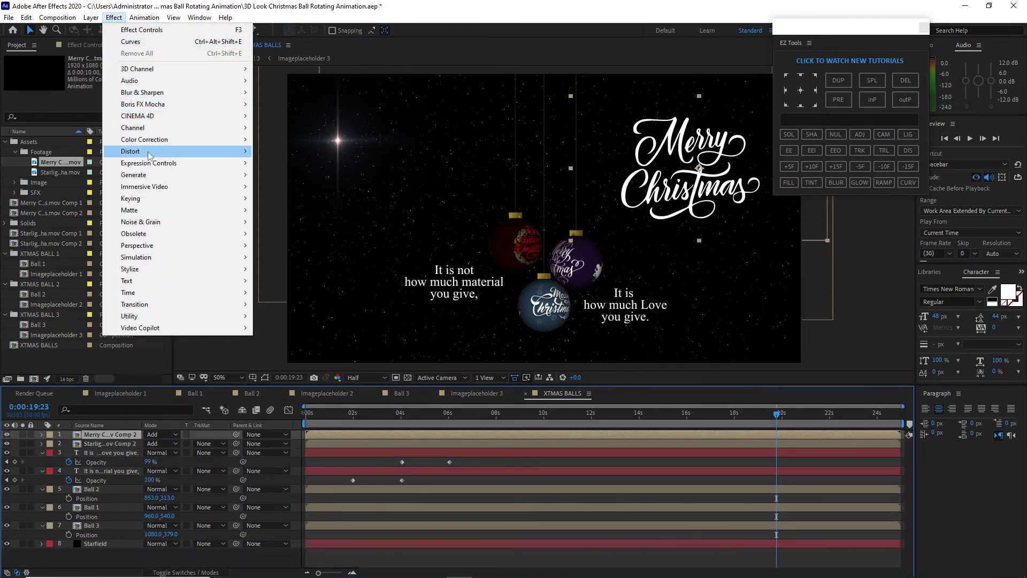
pyautogui.moveTo(176, 174)
pyautogui.click(273, 351)
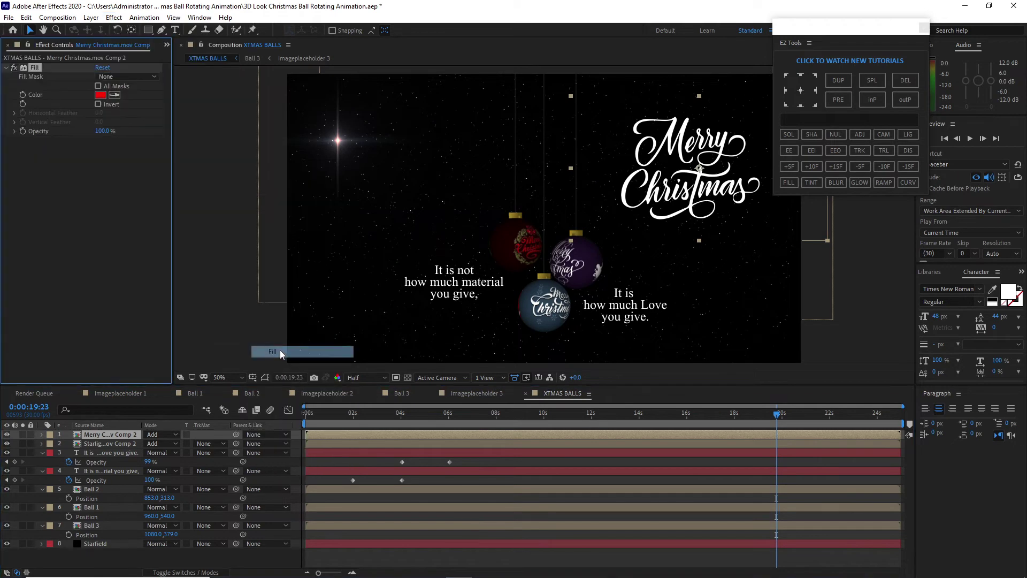
pyautogui.click(100, 95)
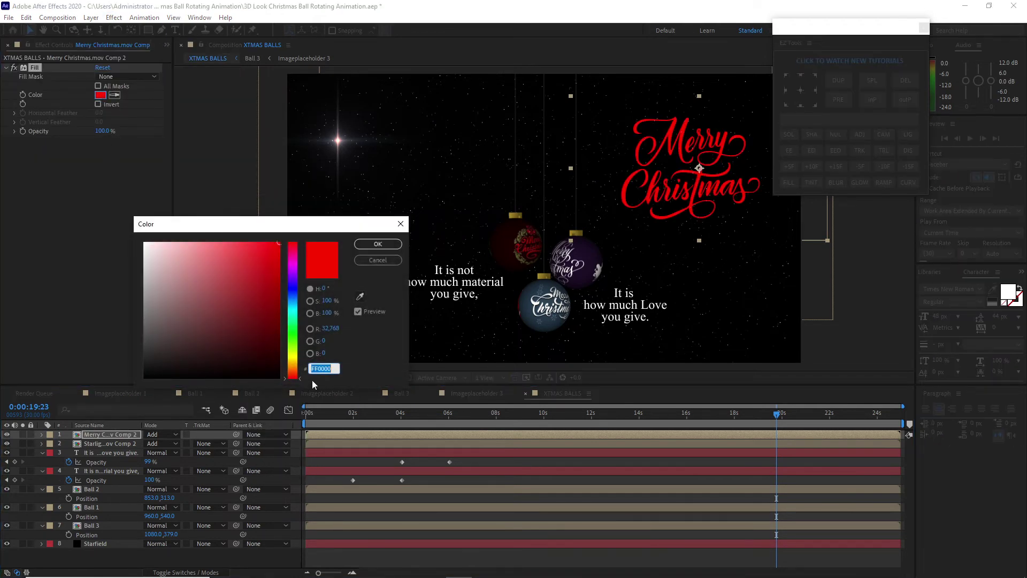
pyautogui.write('FB')
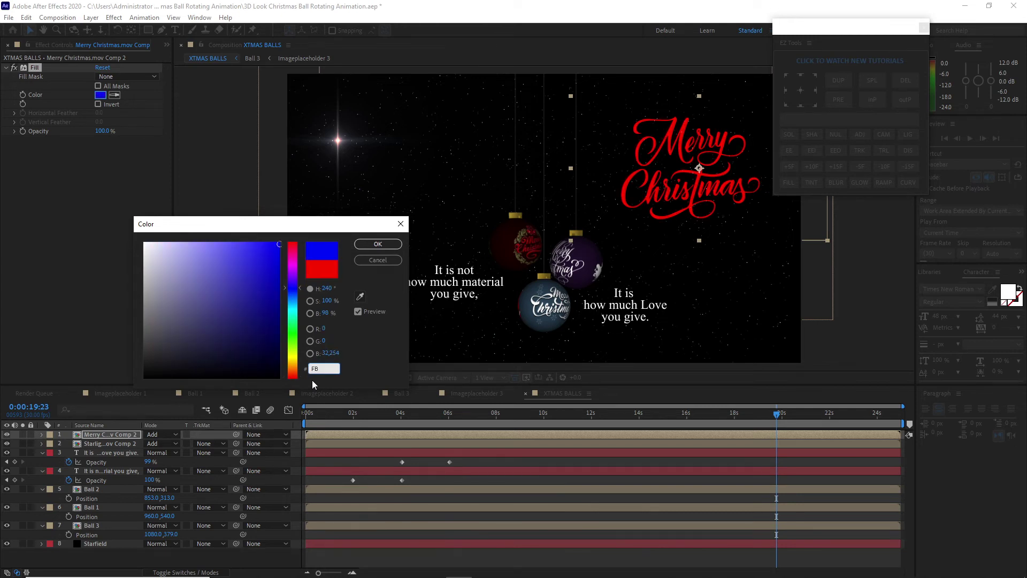
pyautogui.write('5301')
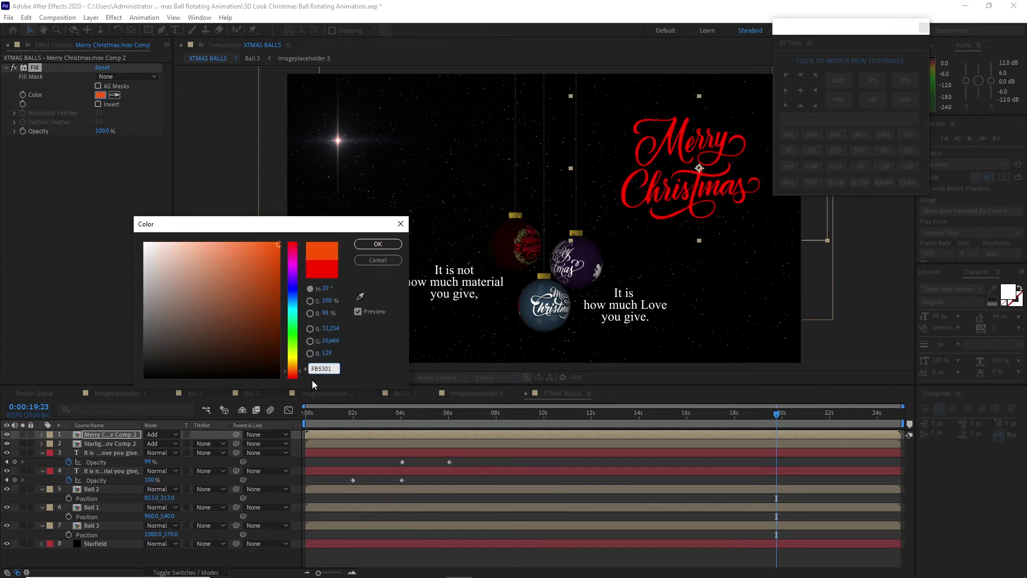
pyautogui.click(375, 244)
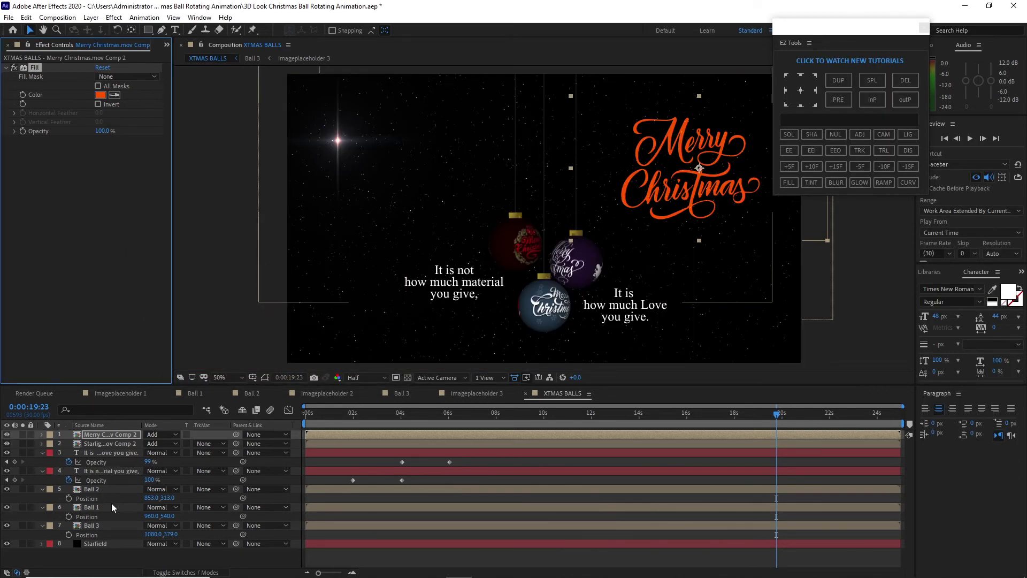
# Step: Pre-compose the two greeting text layers together as Pre-comp 1, moving all attributes into the new composition
pyautogui.moveTo(65, 451); pyautogui.dragTo(79, 468)
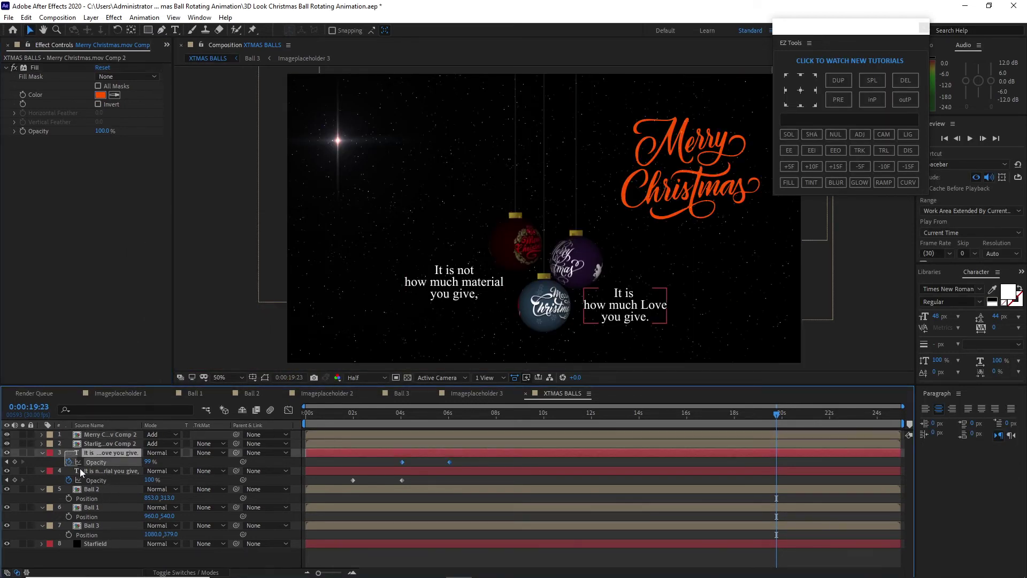
pyautogui.keyDown('shift'); pyautogui.click(80, 468); pyautogui.keyUp('shift')
pyautogui.rightClick(92, 454)
pyautogui.click(123, 412)
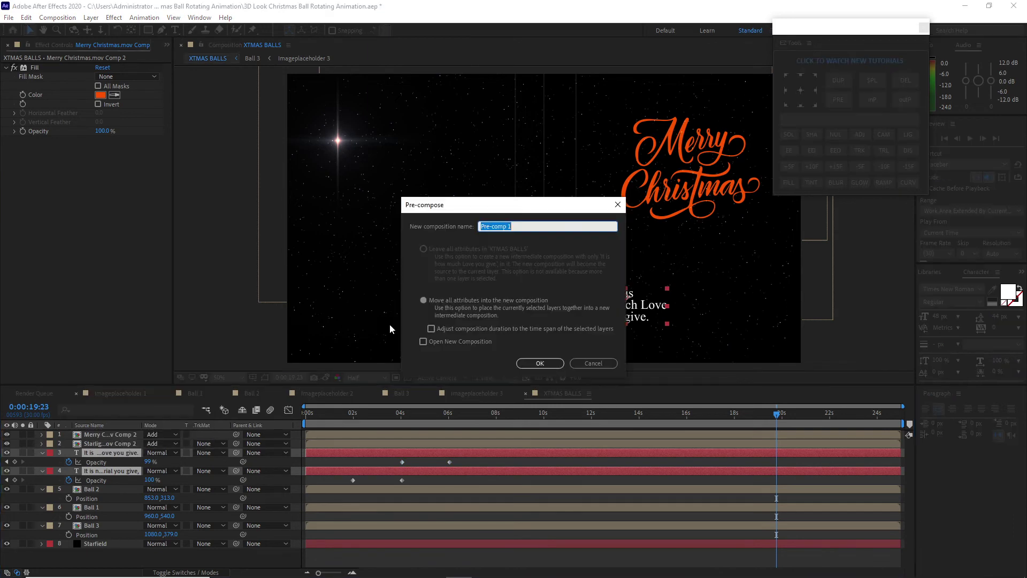
pyautogui.click(423, 301)
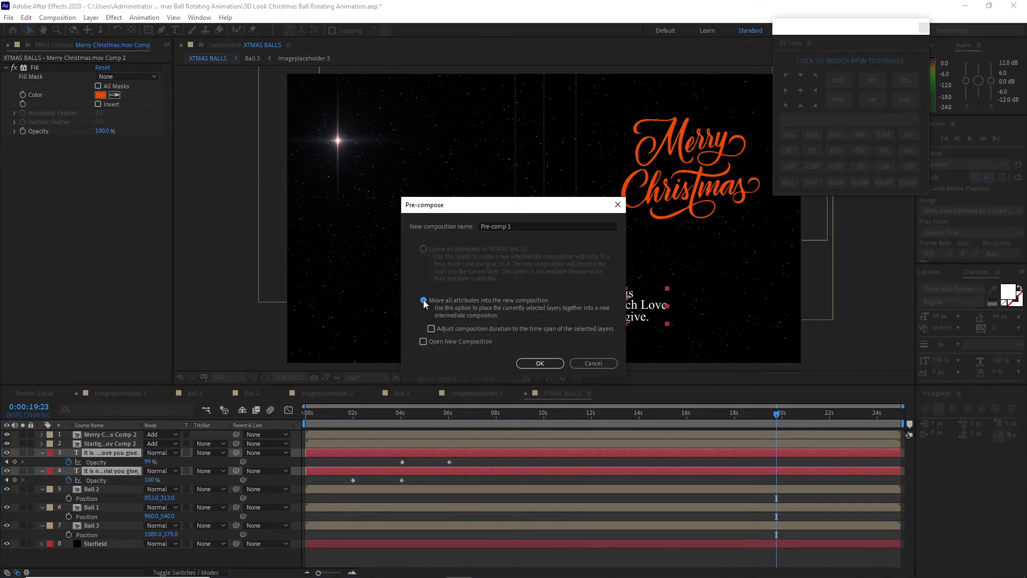
pyautogui.click(524, 362)
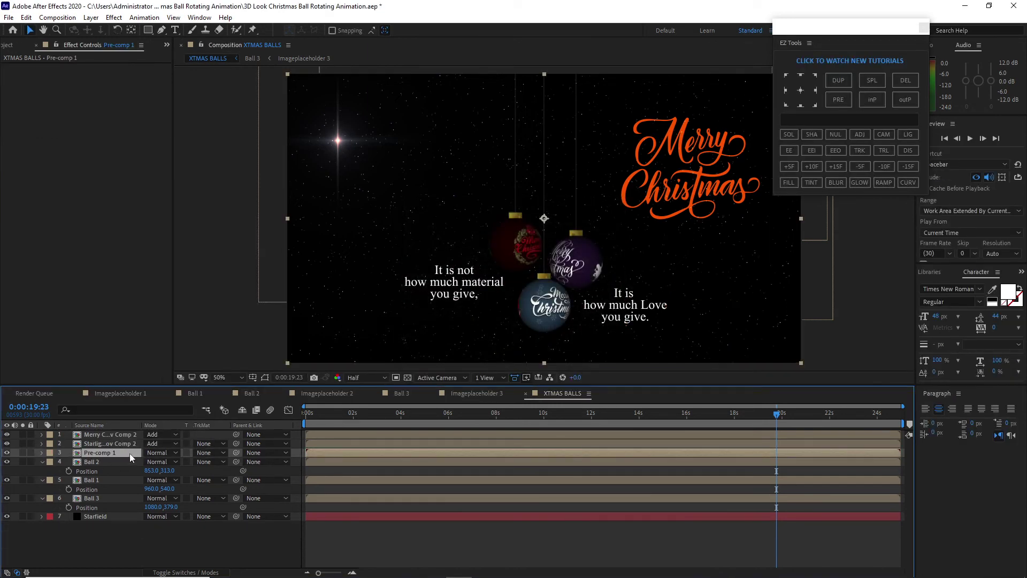
# Step: Apply the Fill effect to Pre-comp 1, which holds the two greeting texts
pyautogui.click(114, 18)
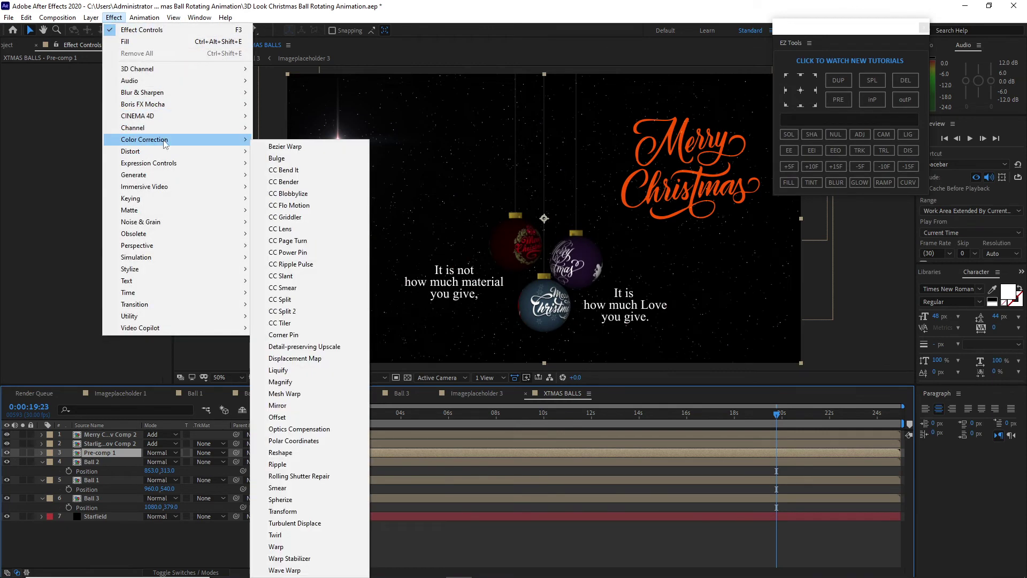
pyautogui.moveTo(134, 175)
pyautogui.click(287, 354)
# Step: Copy the fill color FB5301 from the Merry Christmas pre-comp into Pre-comp 1's Fill effect and preview the animation
pyautogui.click(106, 433)
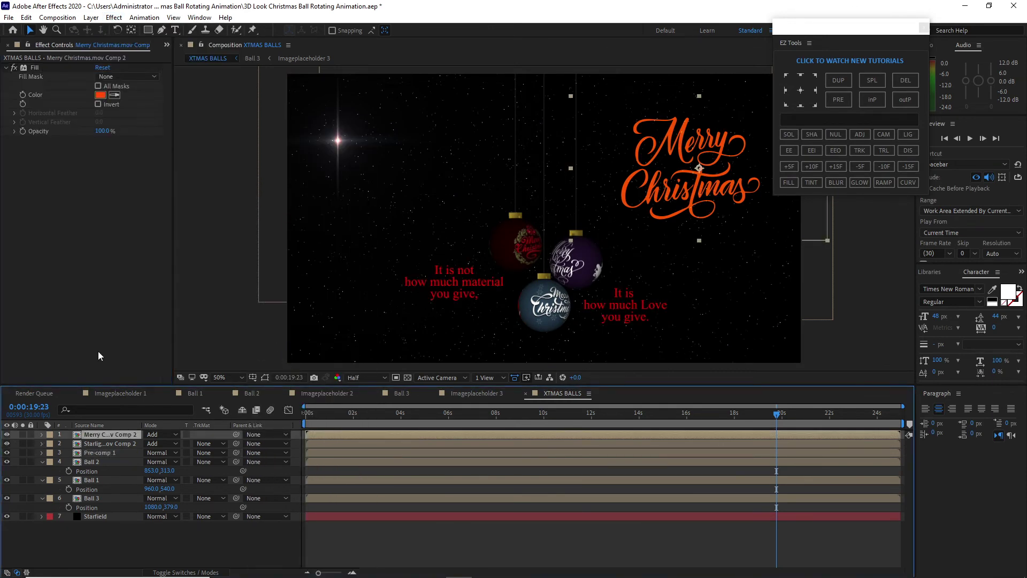
pyautogui.click(100, 94)
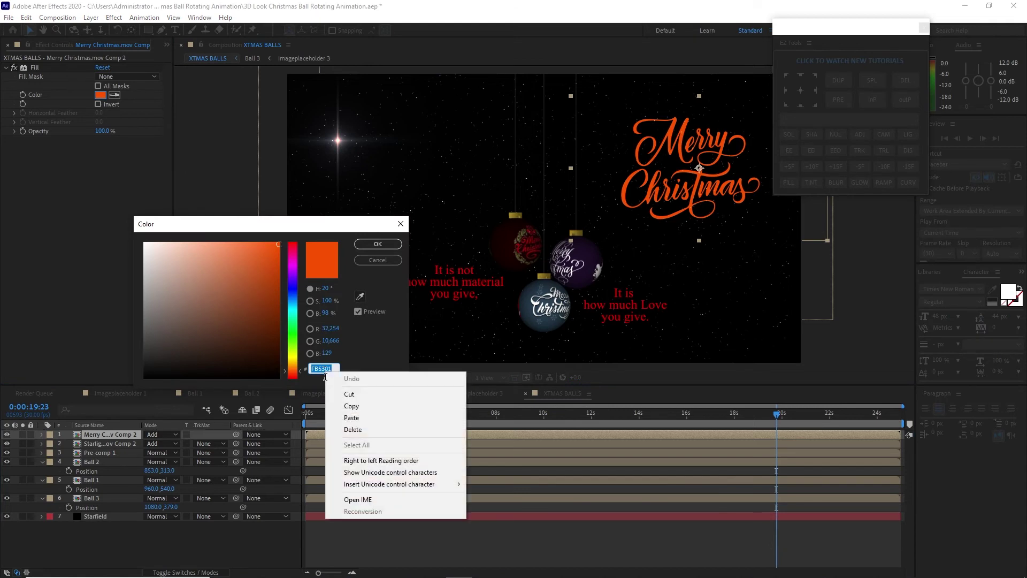
pyautogui.rightClick(324, 369)
pyautogui.click(350, 406)
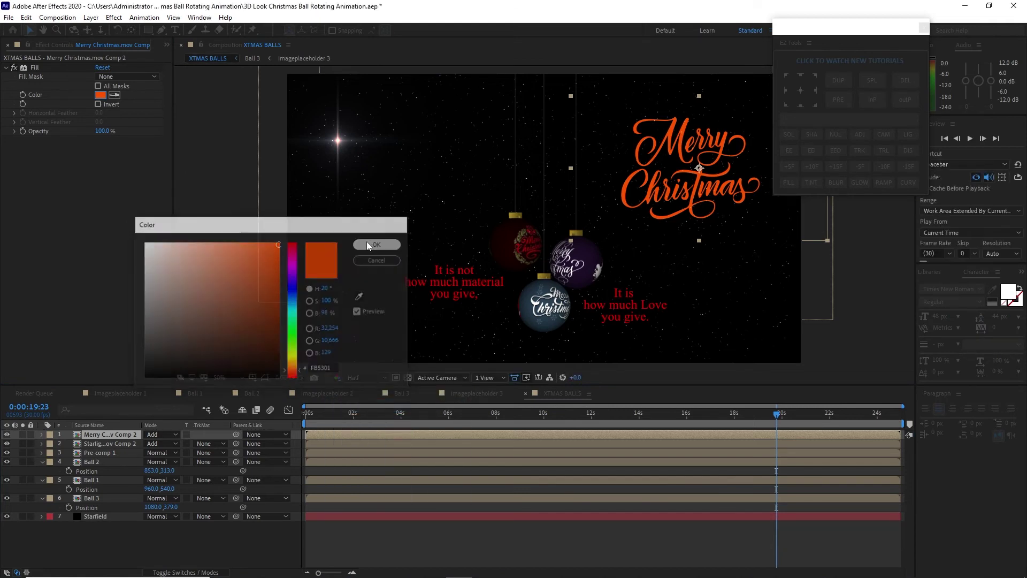
pyautogui.click(367, 244)
pyautogui.click(111, 452)
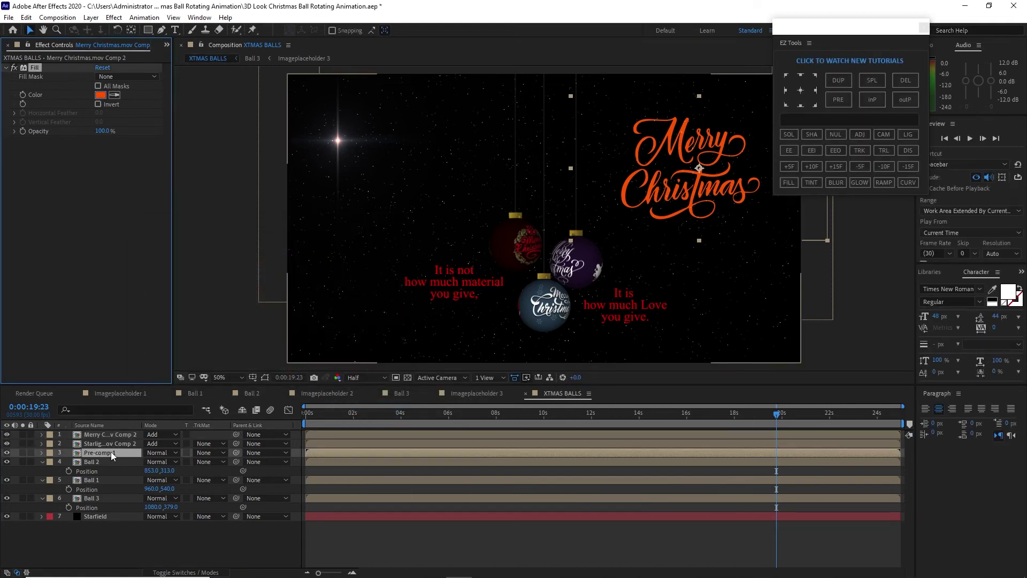
pyautogui.click(103, 97)
pyautogui.rightClick(321, 369)
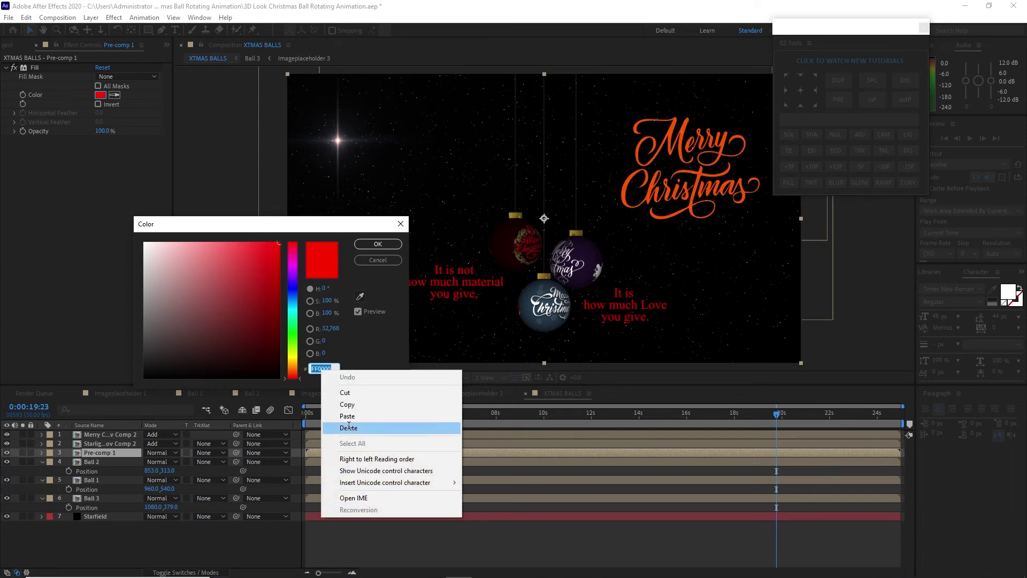
pyautogui.click(345, 415)
pyautogui.click(378, 243)
pyautogui.click(969, 138)
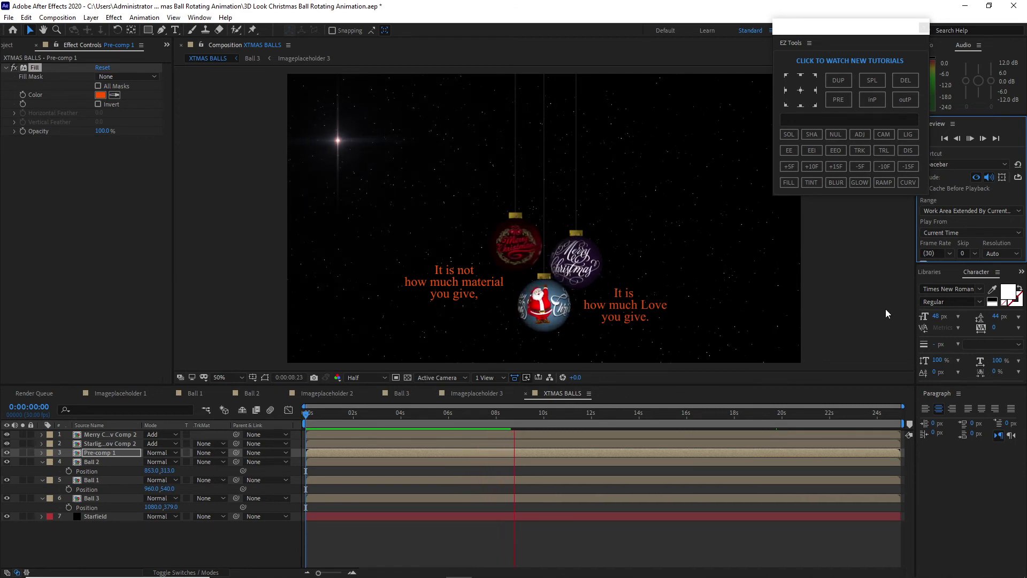
pyautogui.click(971, 139)
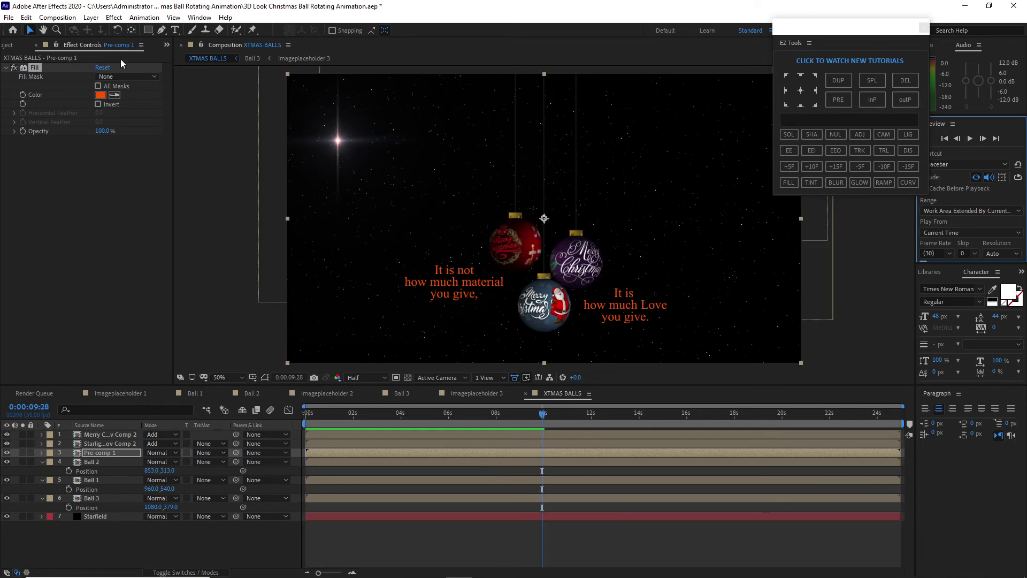
# Step: Create a black 1920 x 1080 solid named Fadein and place it at the top of the layer stack
pyautogui.click(91, 18)
pyautogui.moveTo(105, 30)
pyautogui.click(275, 42)
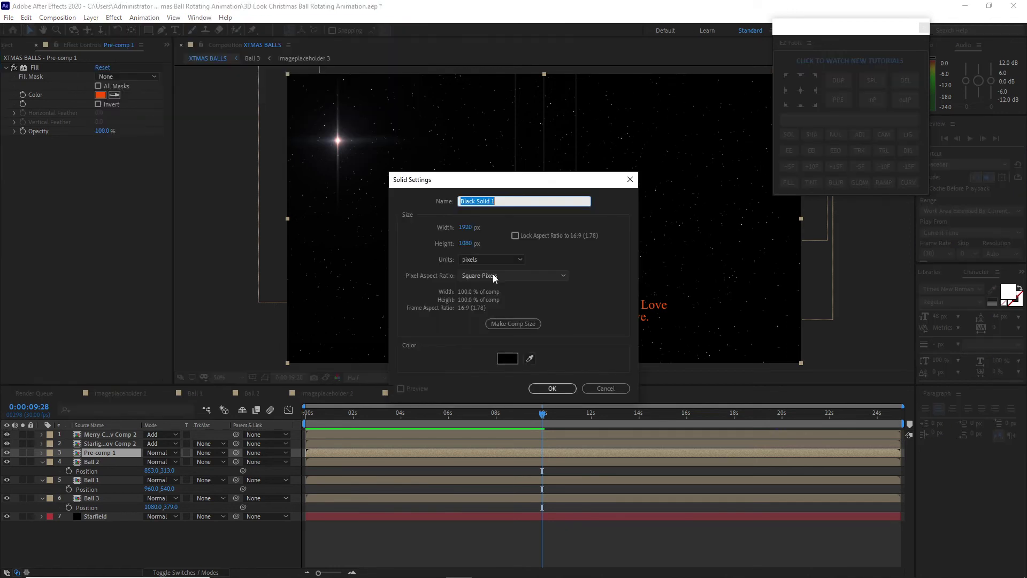
pyautogui.write('Fadein')
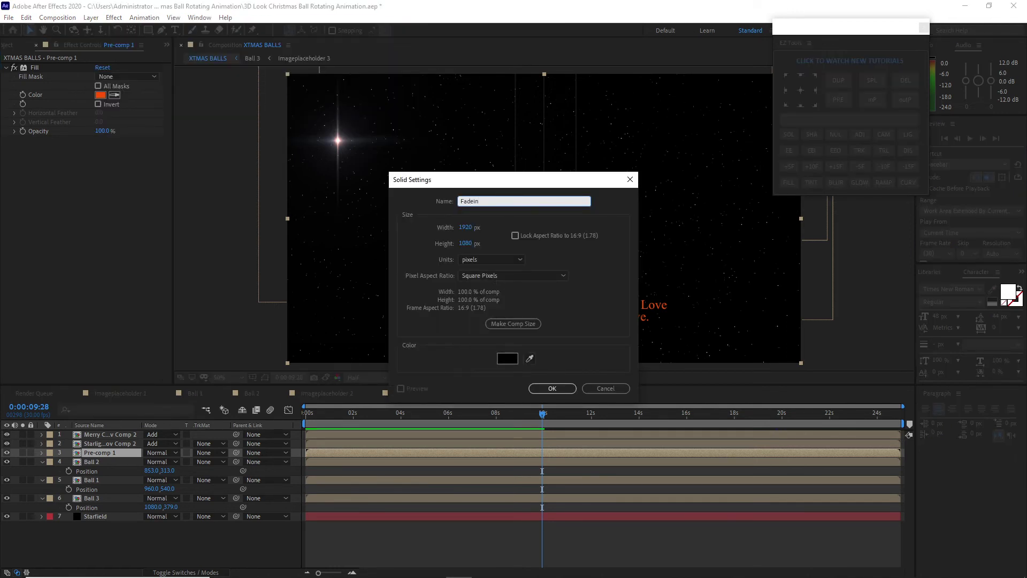
pyautogui.click(554, 388)
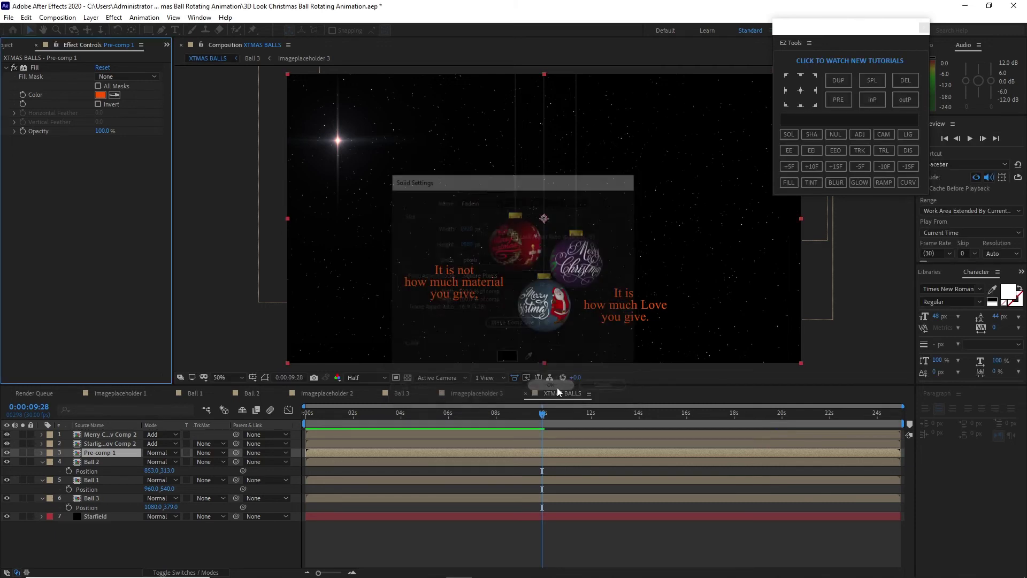
pyautogui.moveTo(130, 454); pyautogui.dragTo(128, 433)
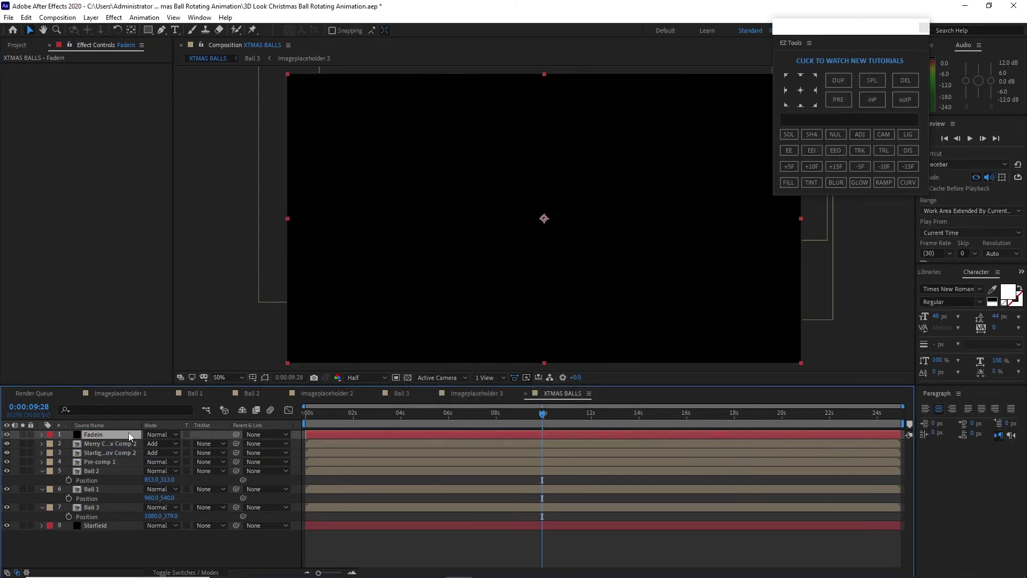
# Step: Split the Fadein layer at 0:00:02:00
pyautogui.click(352, 417)
pyautogui.press('pagedown')
pyautogui.click(872, 81)
# Step: Keyframe the first Fadein segment's opacity from 100% at the start to 0% at 0:00:01:29
pyautogui.click(120, 443)
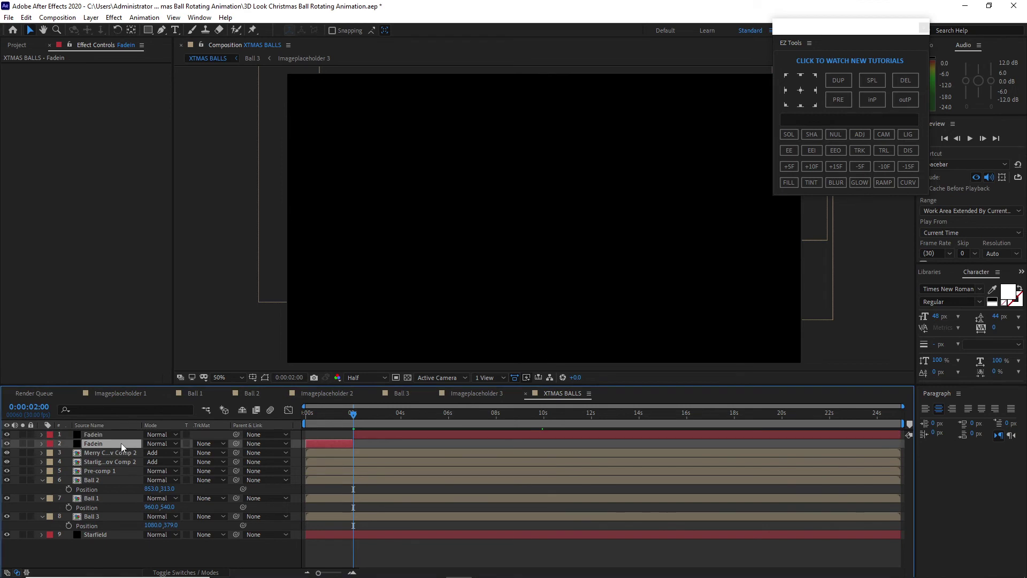
pyautogui.press('pageup')
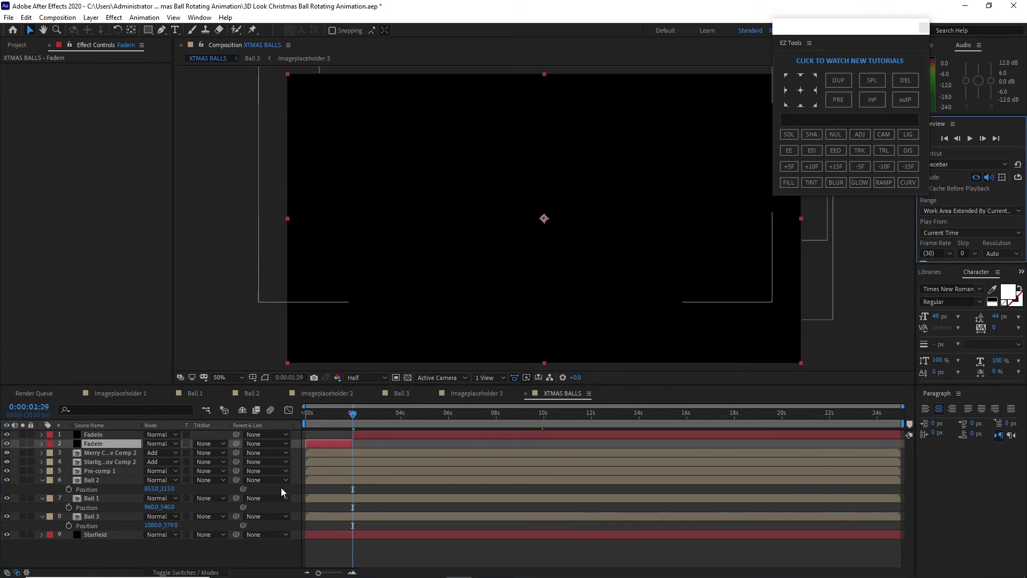
pyautogui.press('t')
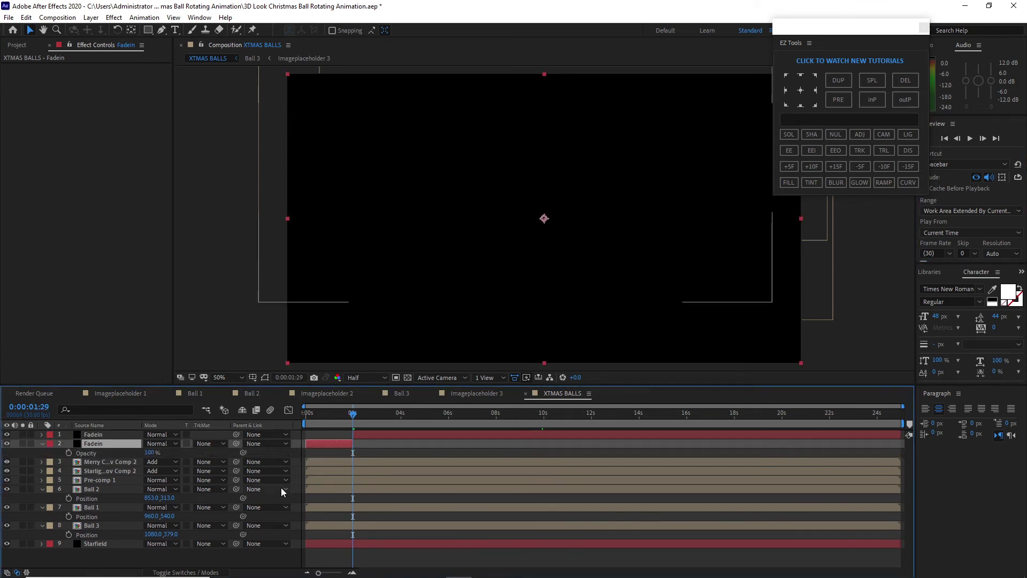
pyautogui.moveTo(151, 453); pyautogui.dragTo(94, 453)
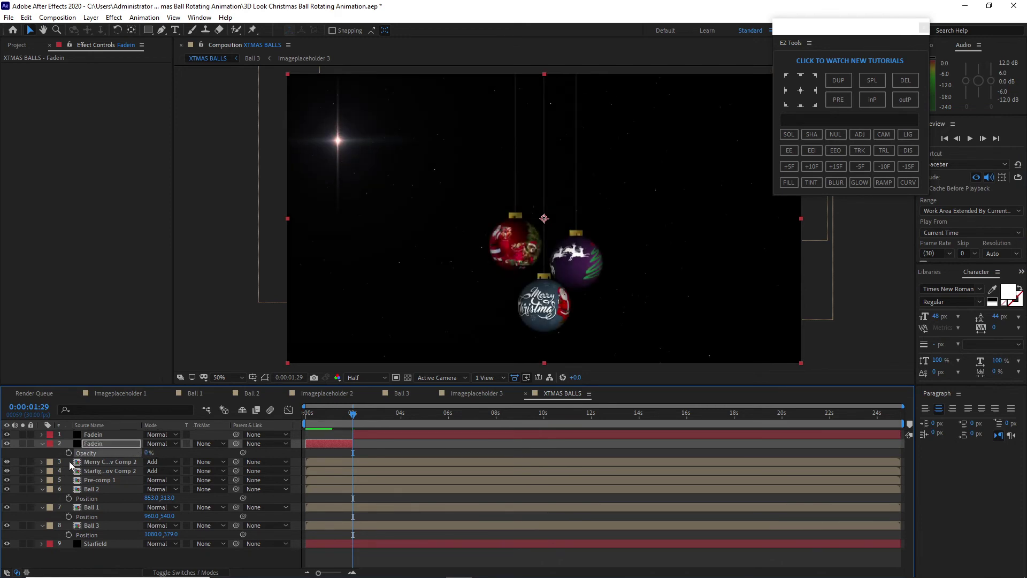
pyautogui.click(69, 452)
pyautogui.press('Home')
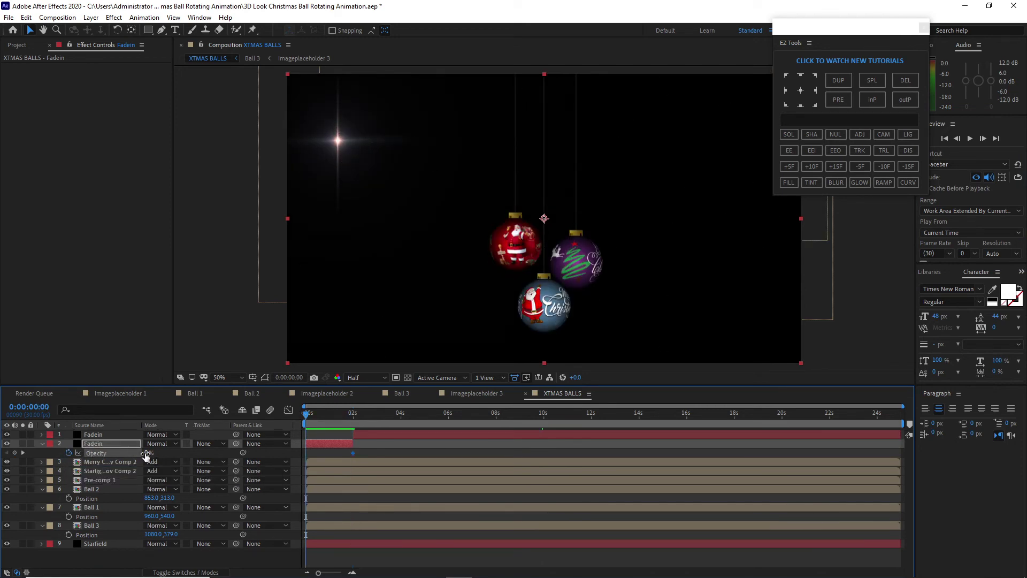
pyautogui.moveTo(148, 453); pyautogui.dragTo(221, 453)
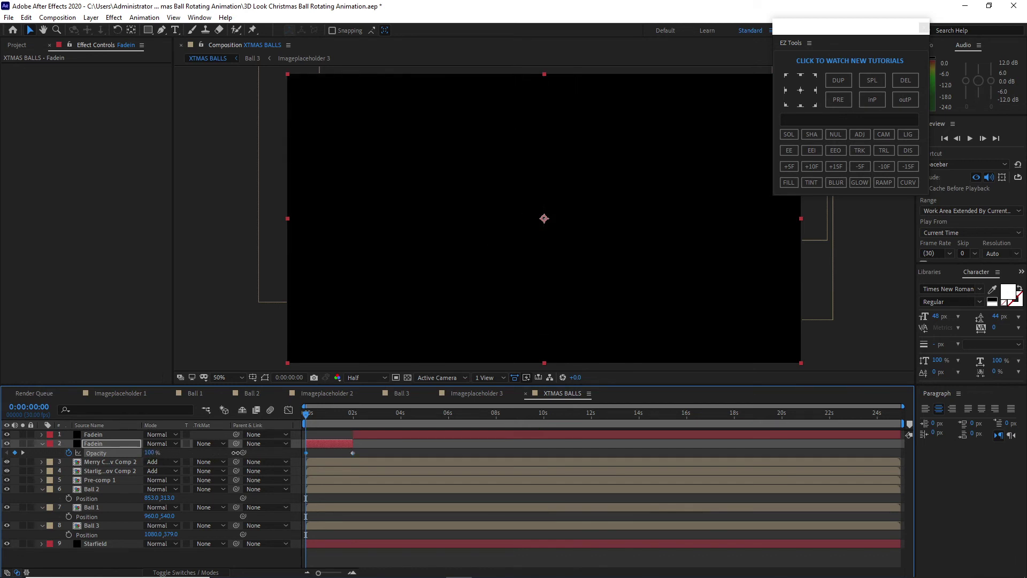
# Step: Split the remaining Fadein layer at 0:00:22:00 and delete the middle segment between 2 and 22 seconds
pyautogui.moveTo(306, 419); pyautogui.dragTo(829, 412)
pyautogui.hotkey('ctrl', 'Up')
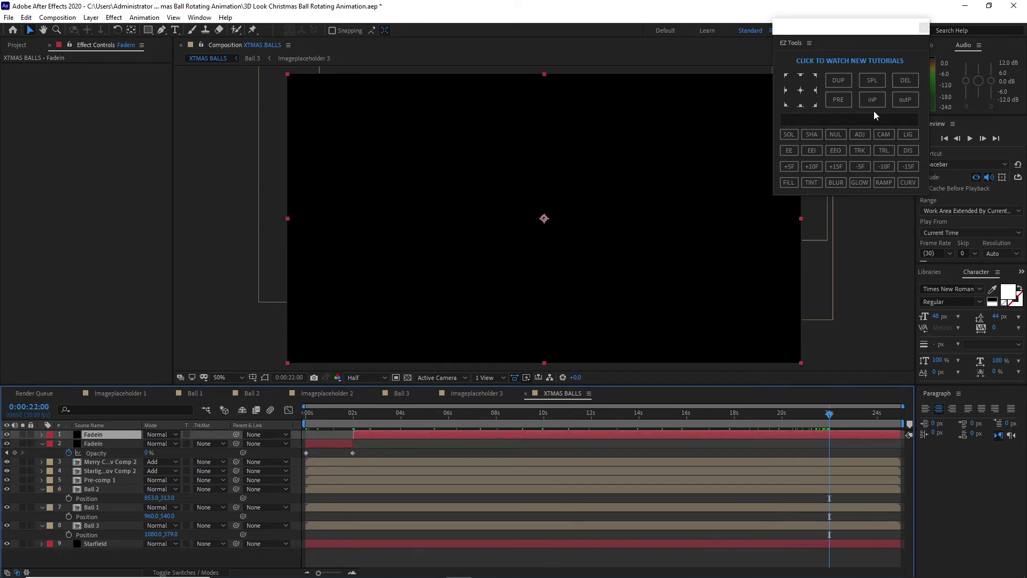
pyautogui.click(873, 83)
pyautogui.click(621, 443)
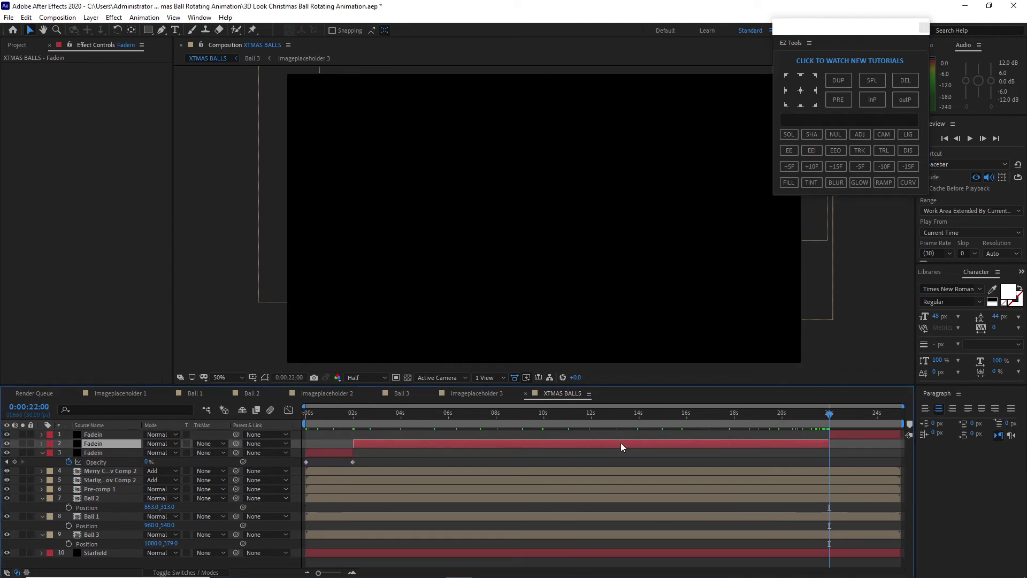
pyautogui.press('Delete')
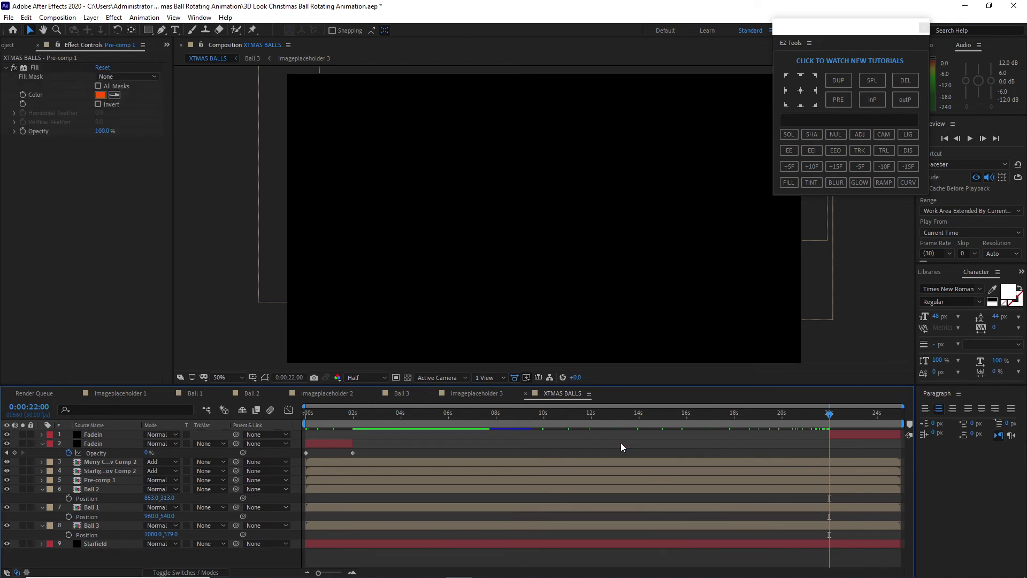
# Step: Keyframe the last Fadein segment's opacity from 0% at 0:00:22:00 to 100% at 0:00:24:29
pyautogui.click(98, 436)
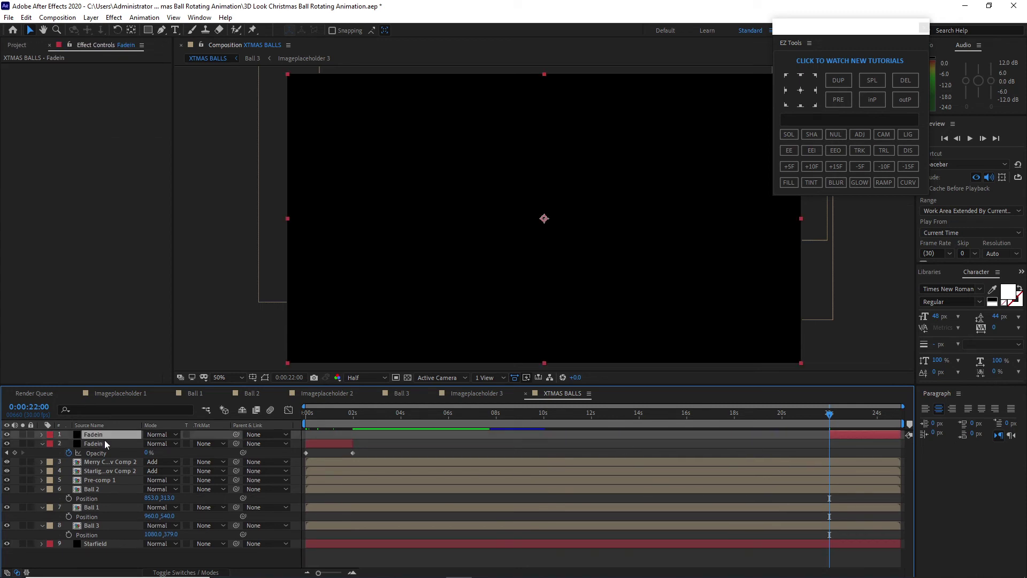
pyautogui.press('t')
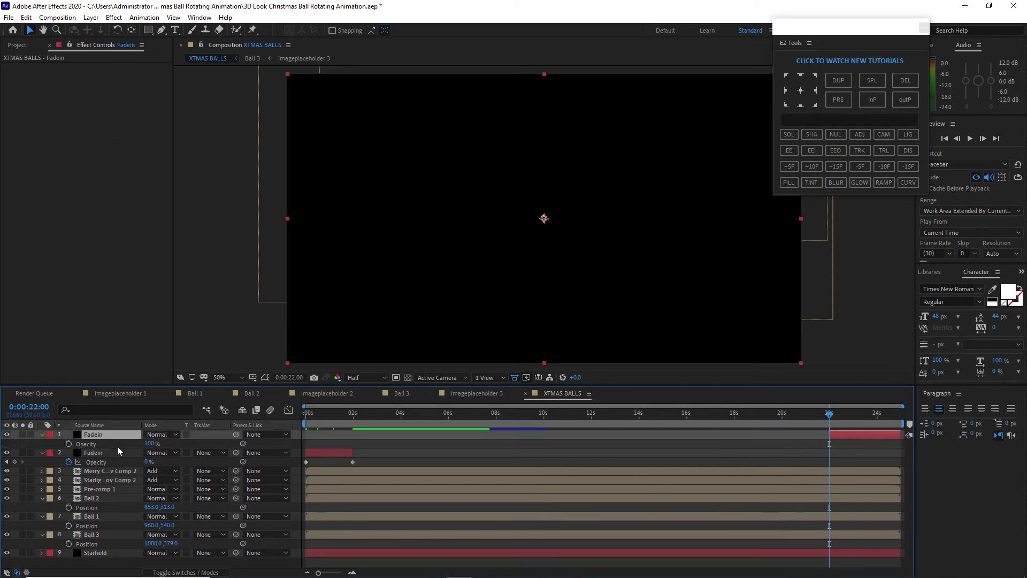
pyautogui.click(68, 444)
pyautogui.moveTo(149, 443); pyautogui.dragTo(89, 444)
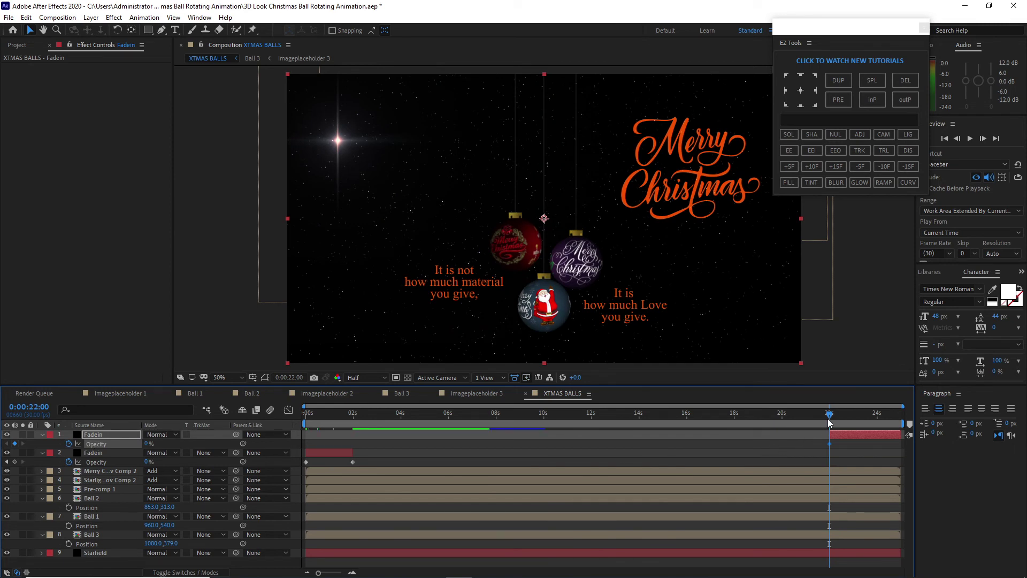
pyautogui.moveTo(829, 422); pyautogui.dragTo(904, 421)
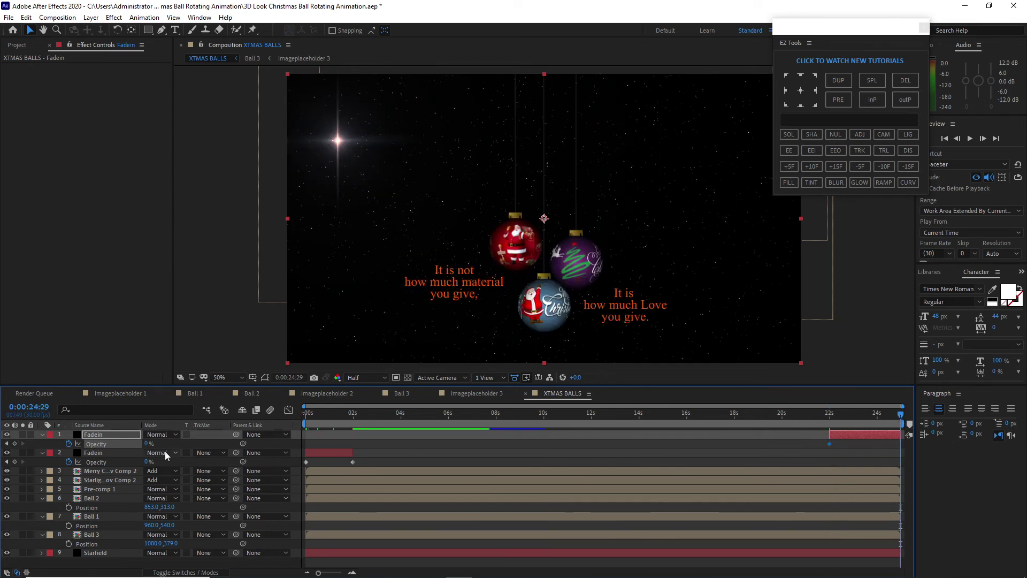
pyautogui.moveTo(148, 443); pyautogui.dragTo(226, 454)
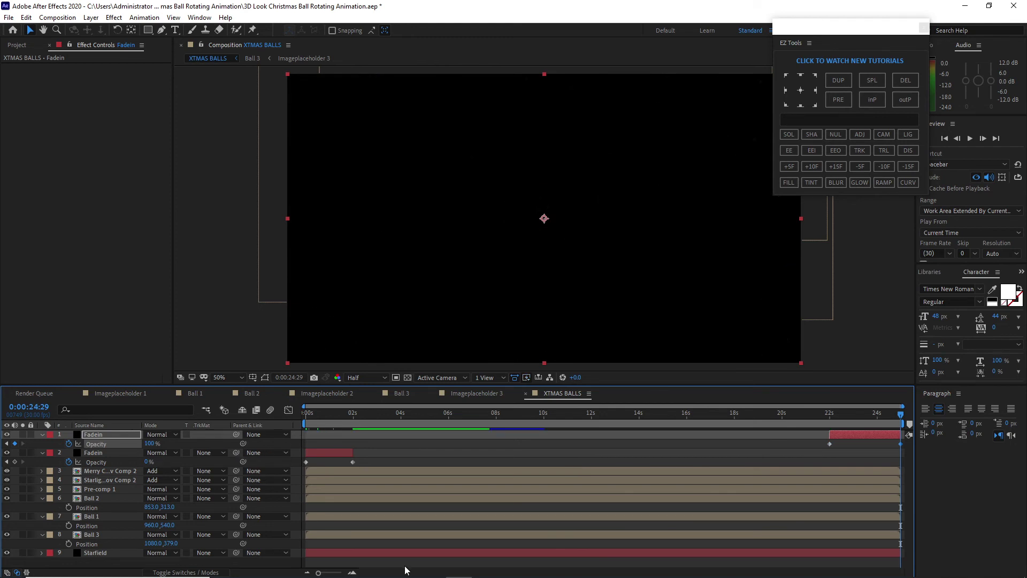
# Step: Play the XTMAS BALLS composition from the start to check the fade-in and fade-out
pyautogui.press('Home')
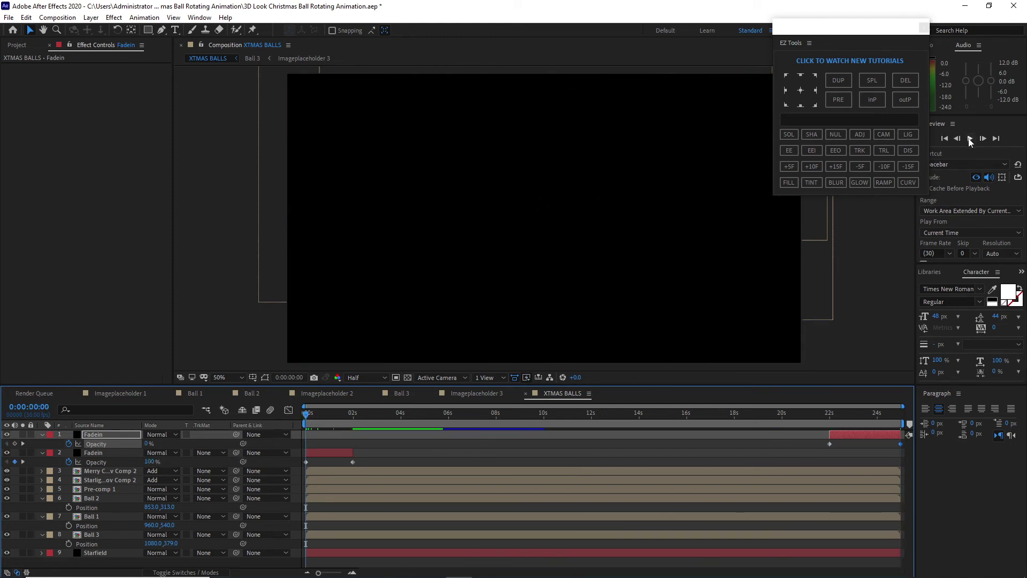
pyautogui.click(970, 138)
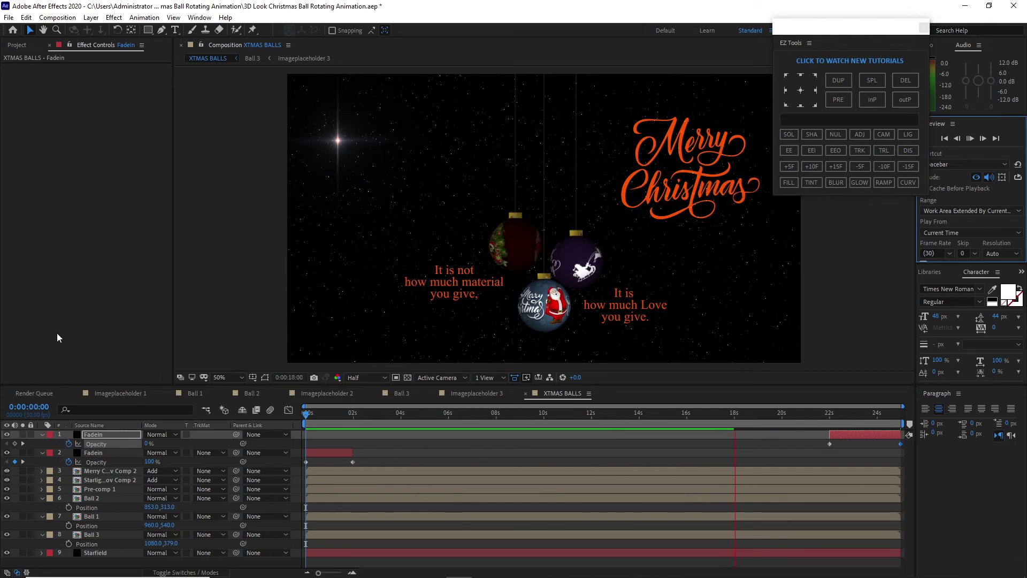
pyautogui.press('space')
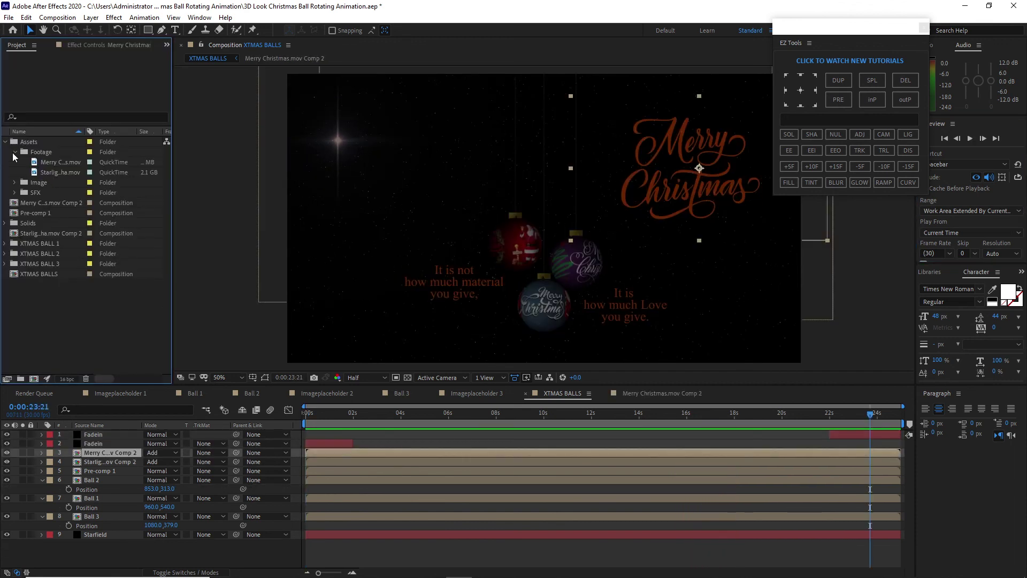
# Step: Collapse the asset folders, create a project folder named Comps and move the Merry Christmas, Pre-comp 1 and Starlight compositions into it
pyautogui.click(15, 152)
pyautogui.click(6, 142)
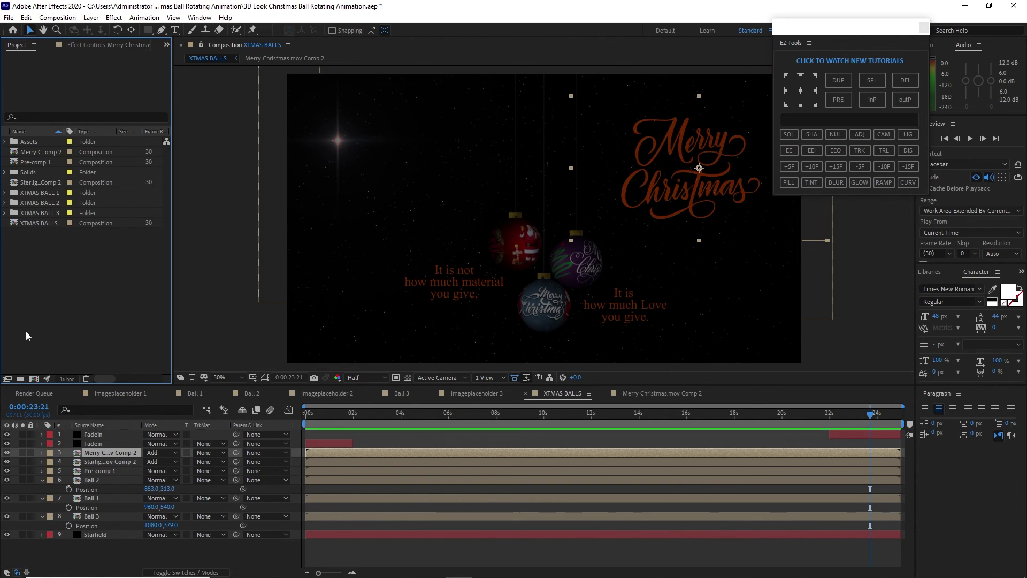
pyautogui.click(21, 379)
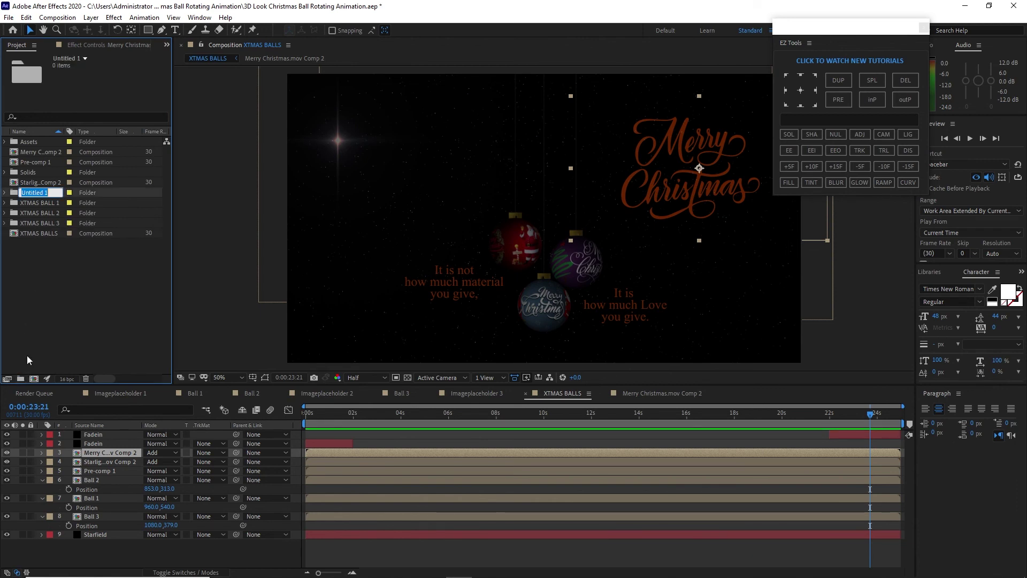
pyautogui.write('Comps')
pyautogui.click(24, 322)
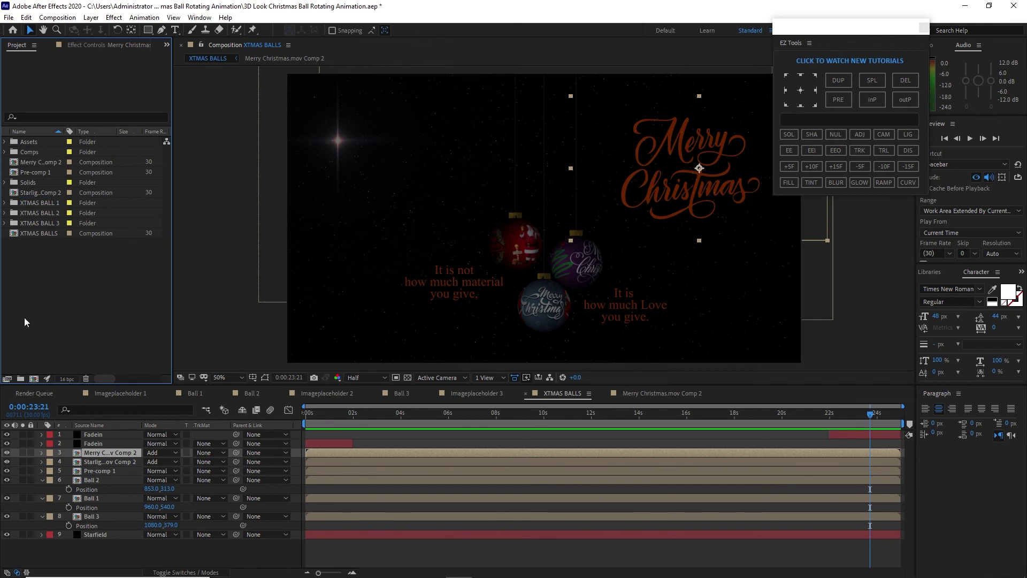
pyautogui.moveTo(9, 166); pyautogui.dragTo(27, 153)
# Step: Create a new composition named Final at 1920 x 1080, 30 fps and 25 seconds long
pyautogui.click(57, 17)
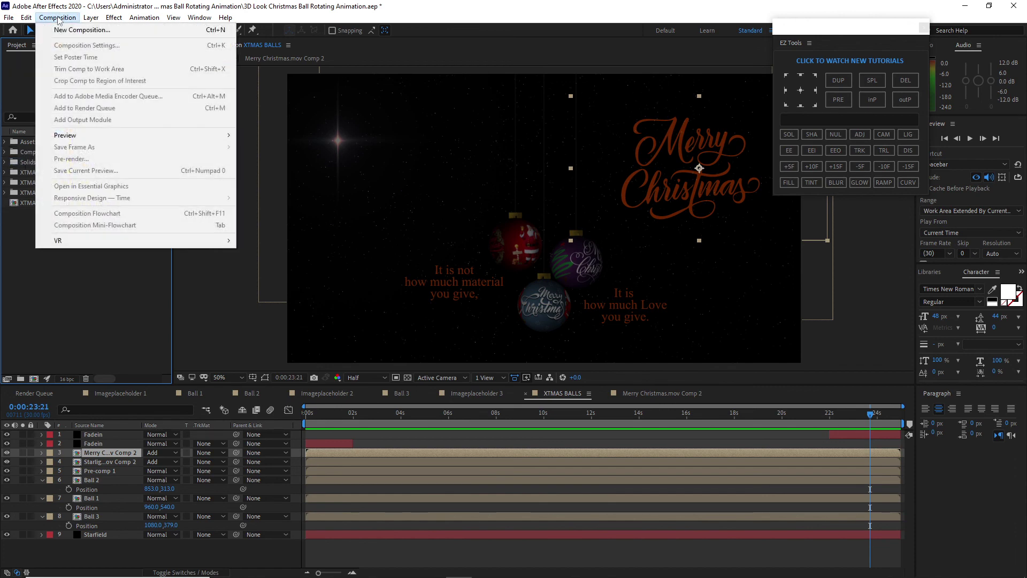
pyautogui.click(64, 30)
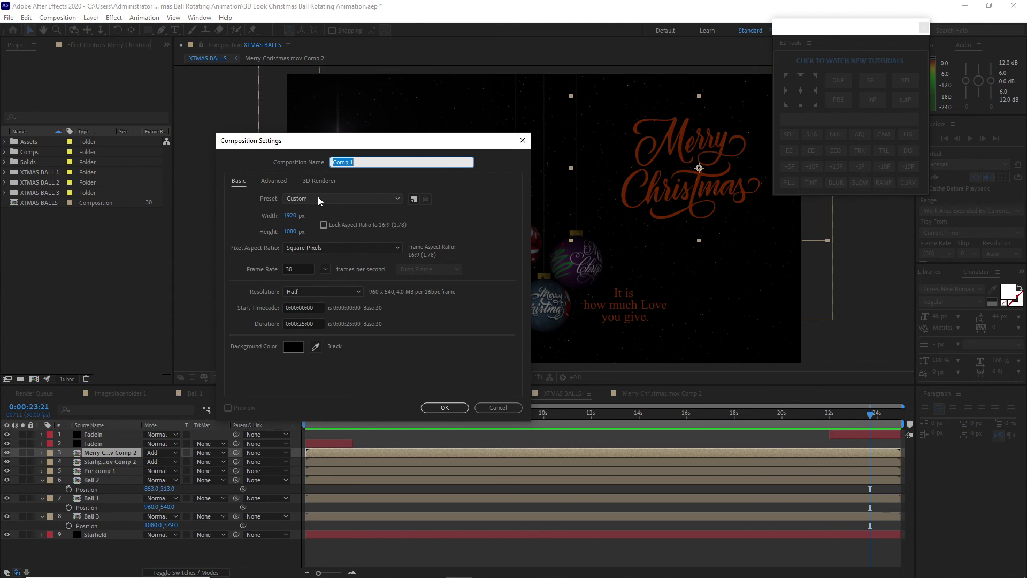
pyautogui.write('Final')
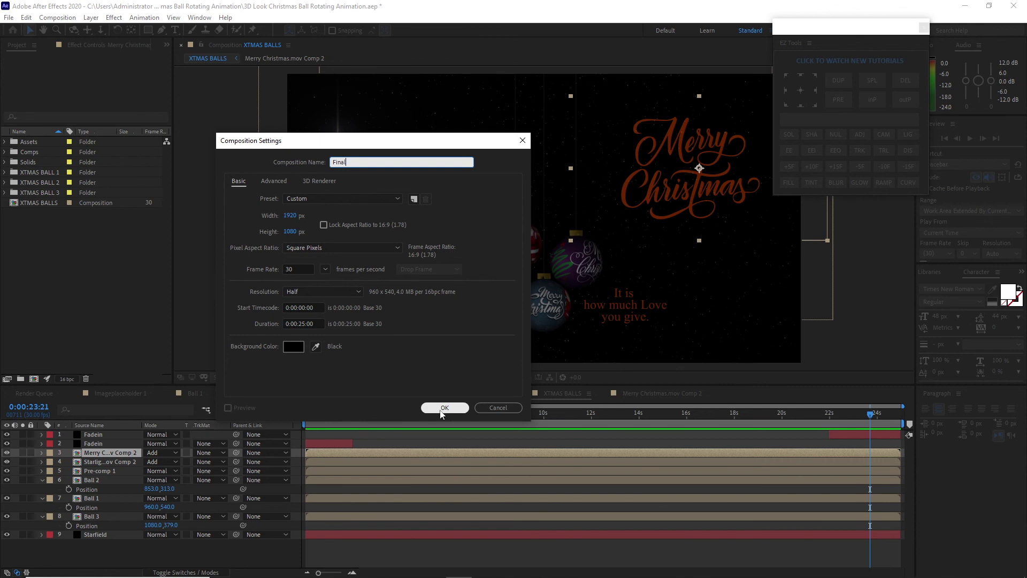
pyautogui.click(442, 409)
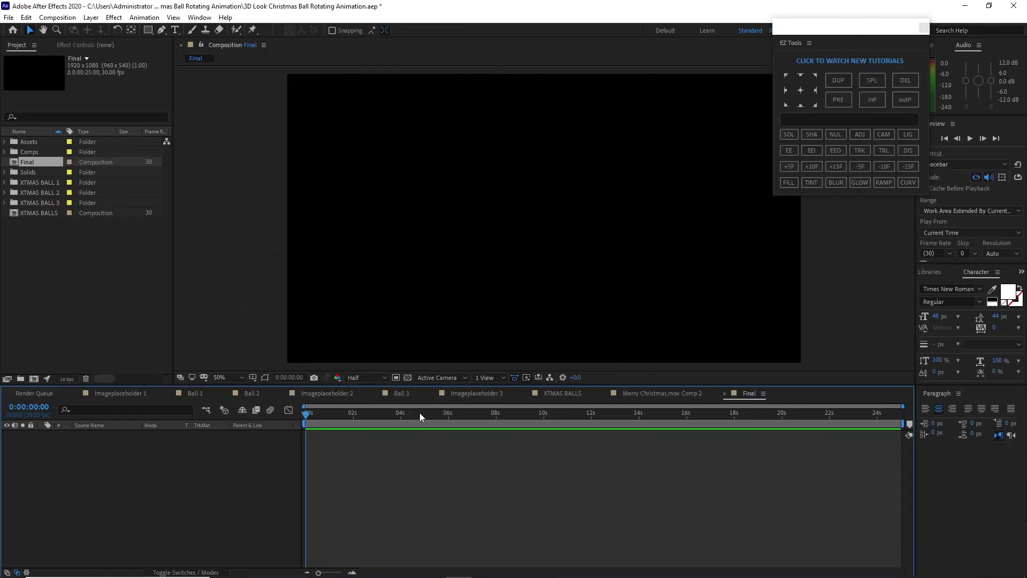
# Step: Add the XTMAS BALLS composition as a layer in Final and preview it
pyautogui.moveTo(32, 214); pyautogui.dragTo(115, 474)
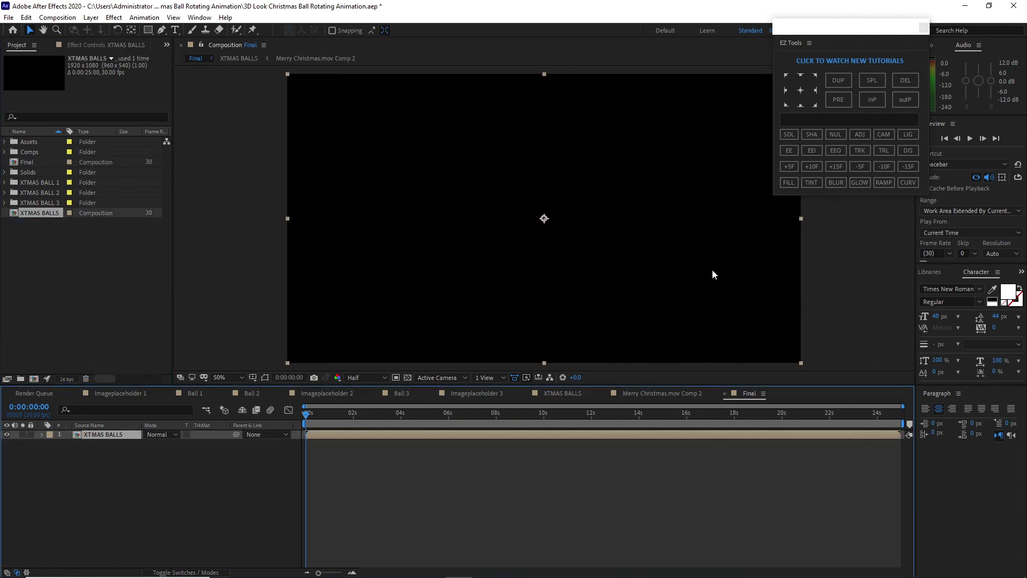
pyautogui.click(970, 138)
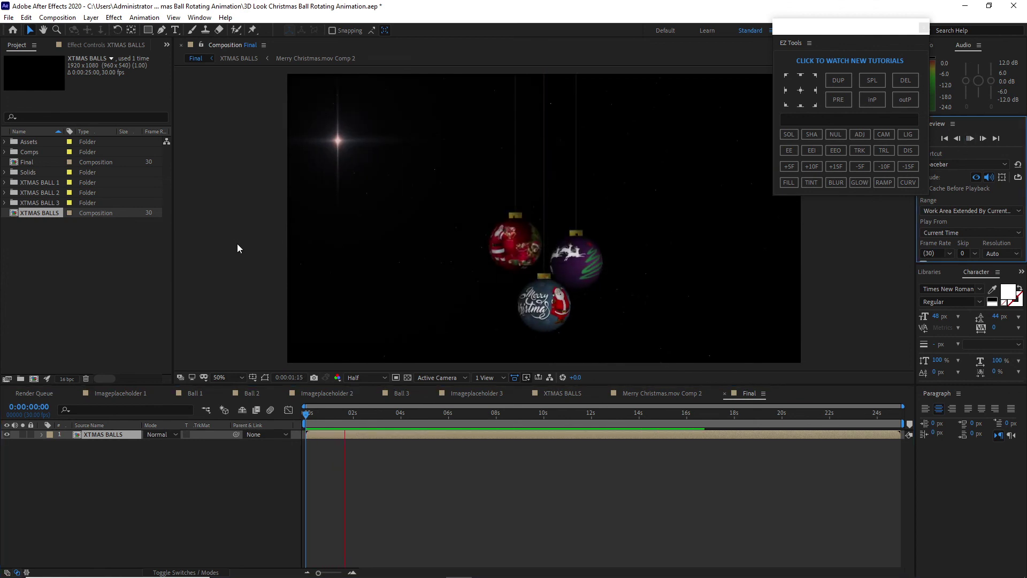